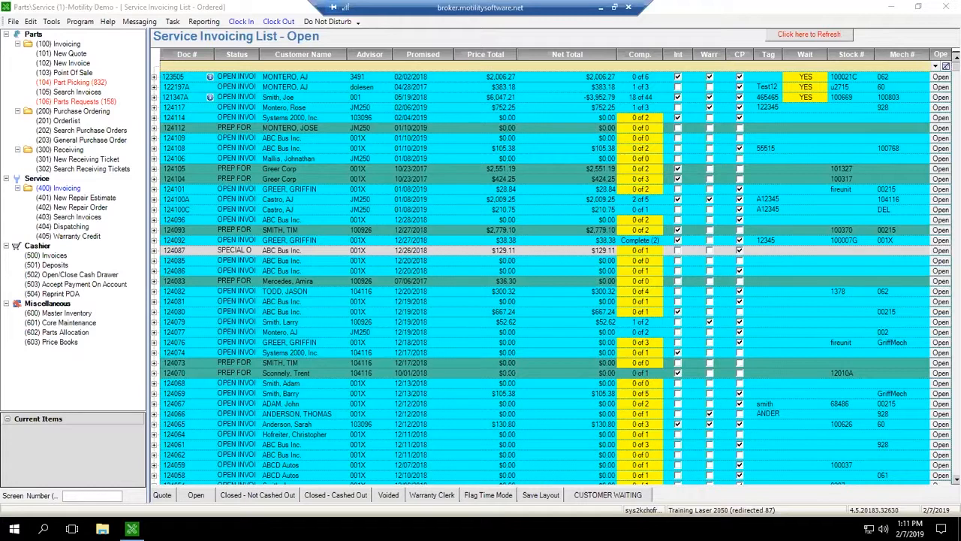
Step: Open a new general purchase order and set its pay-to entity to NTP
{"action": "left_click", "coordinate": [63, 385]}
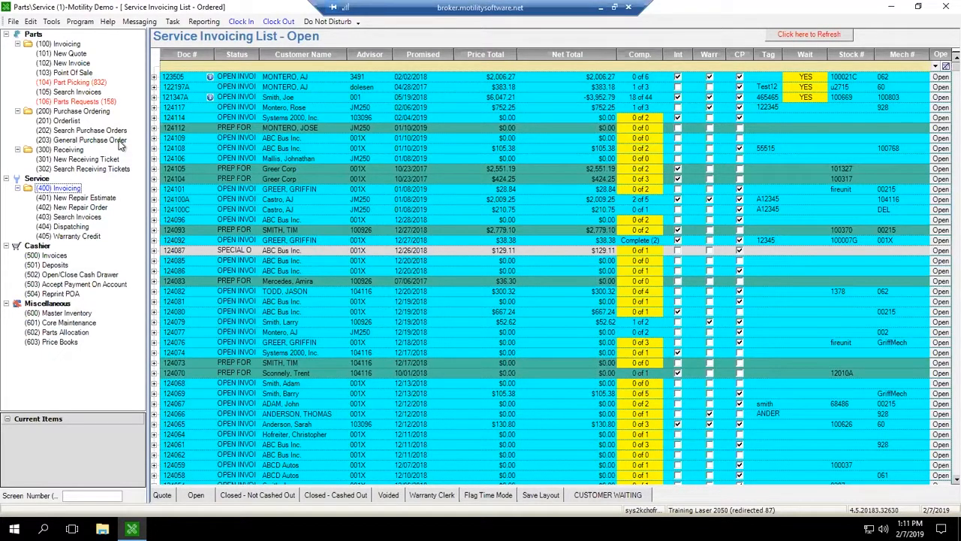
{"action": "left_click", "coordinate": [59, 216]}
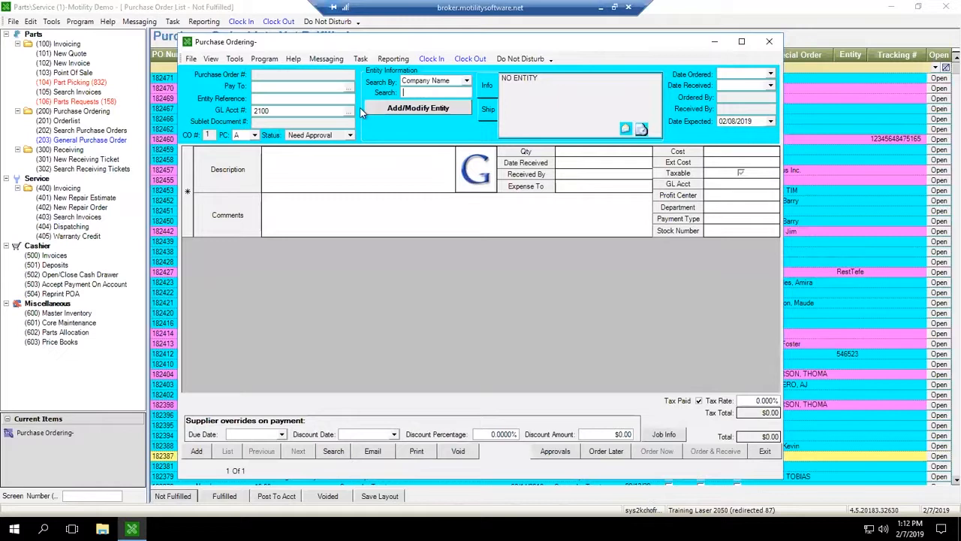
{"action": "type", "text": "ntp"}
{"action": "key", "text": "Return"}
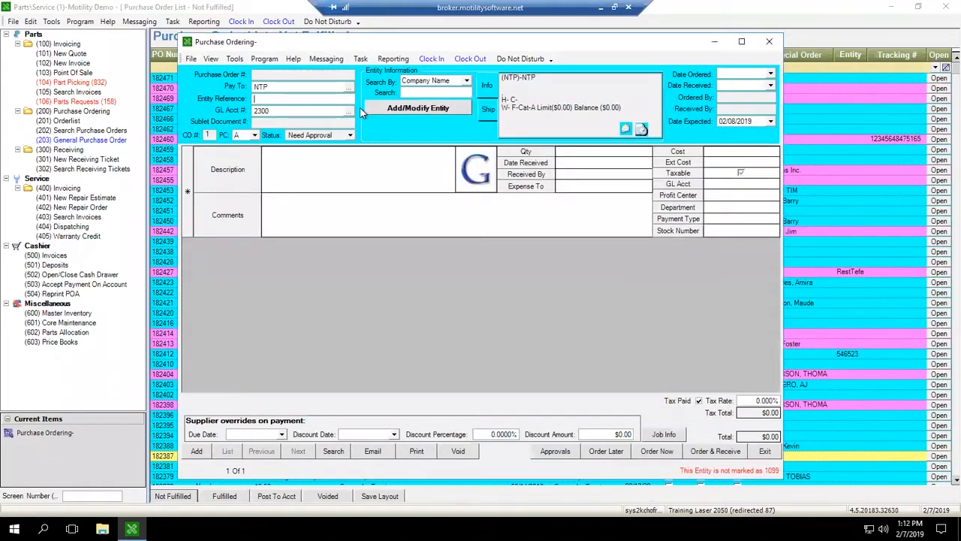
{"action": "left_click", "coordinate": [315, 168]}
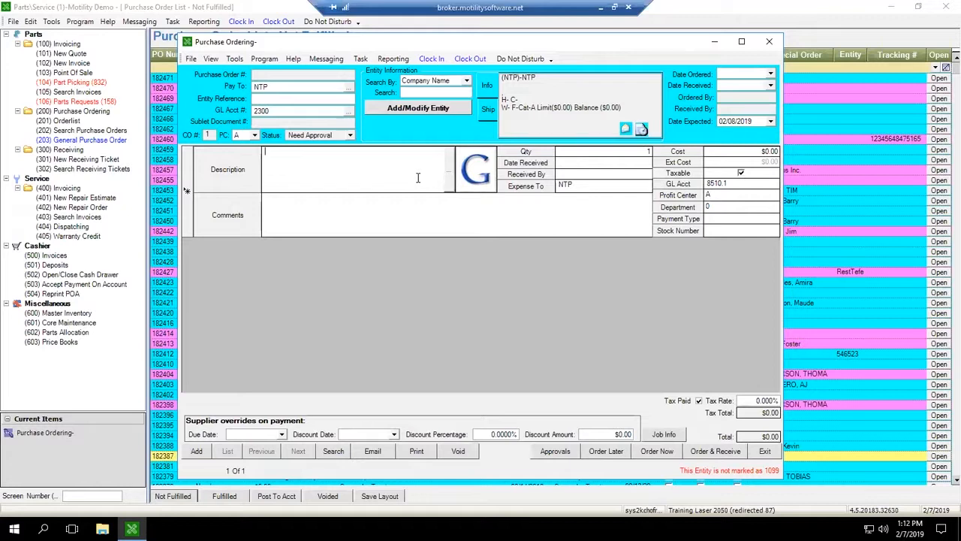
{"action": "key", "text": "Tab"}
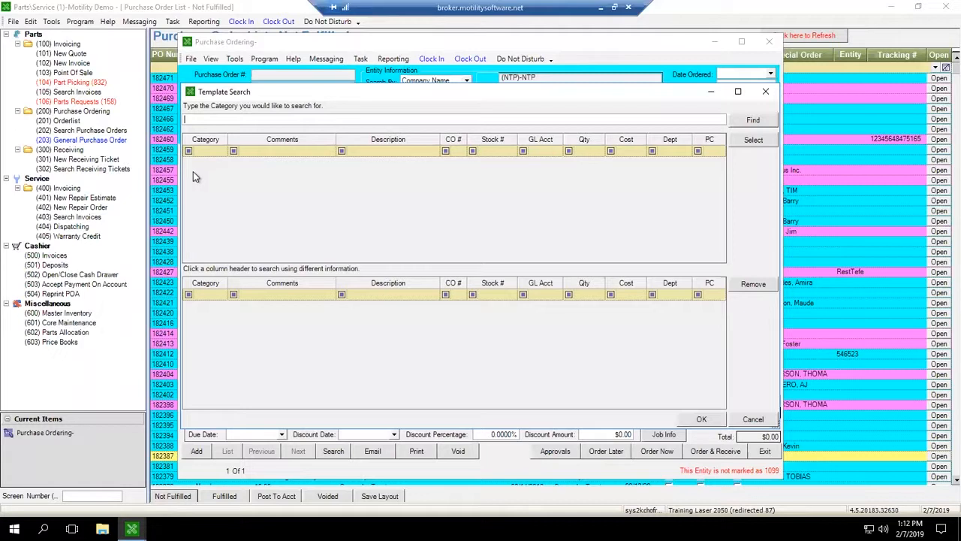
{"action": "left_click", "coordinate": [765, 122]}
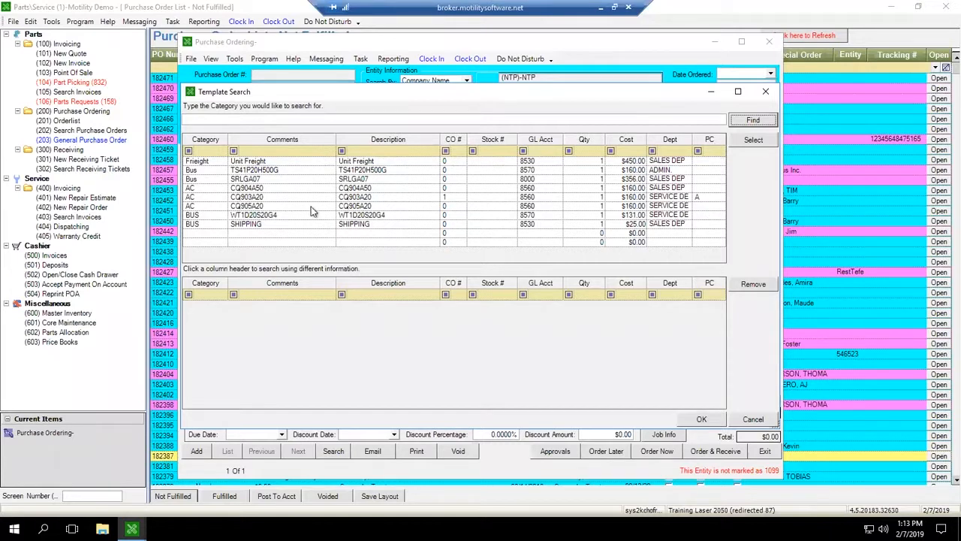
{"action": "left_click", "coordinate": [766, 93]}
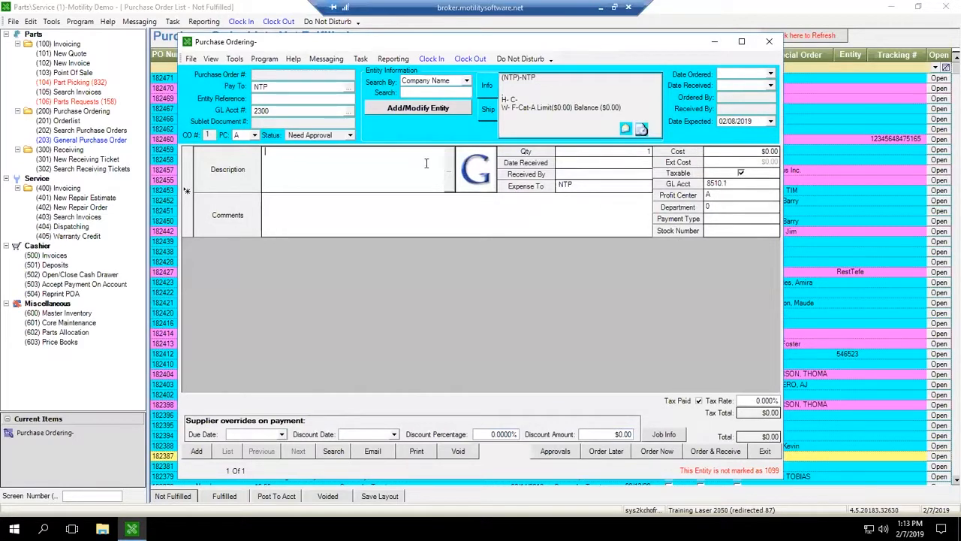
Step: Open the template search for the order line, list all templates and select the CQ903A20 template
{"action": "left_click", "coordinate": [448, 171]}
{"action": "left_click", "coordinate": [753, 120]}
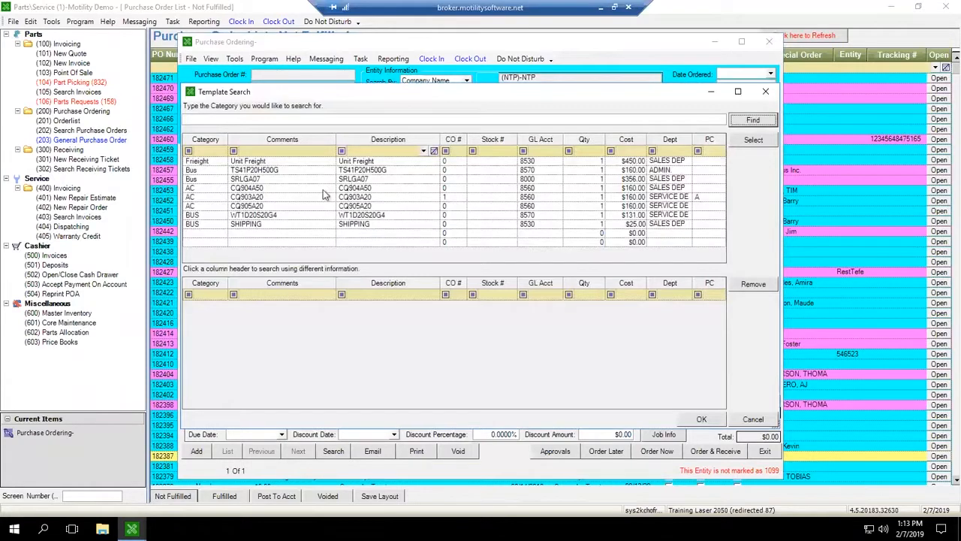
{"action": "left_click", "coordinate": [245, 197]}
{"action": "left_click", "coordinate": [753, 141]}
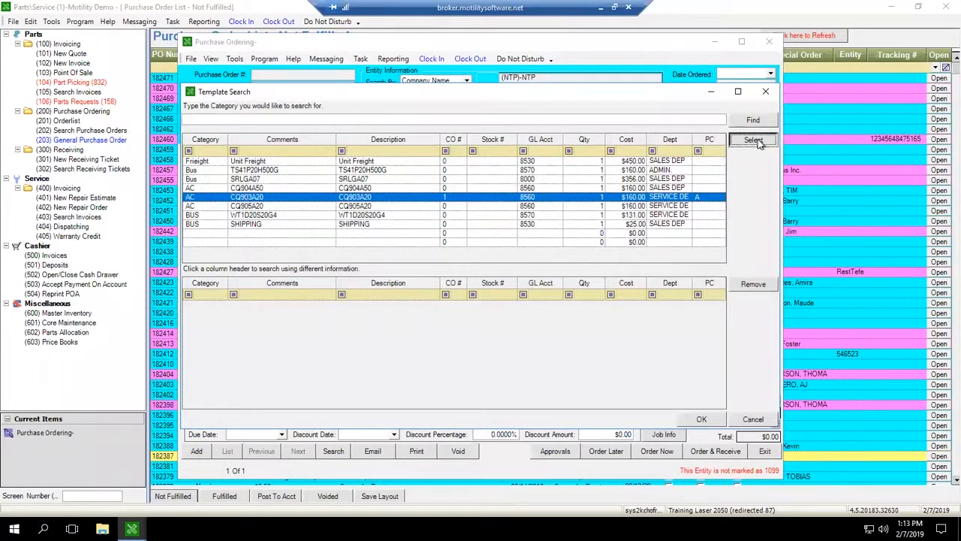
Step: Add the CQ905A20 template to the selection and remove it again
{"action": "left_click", "coordinate": [252, 207]}
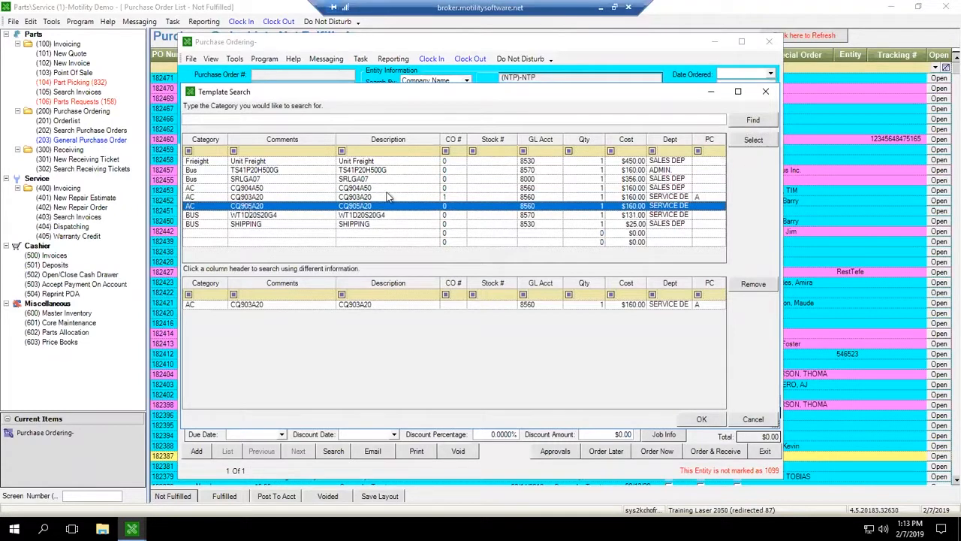
{"action": "left_click", "coordinate": [753, 141]}
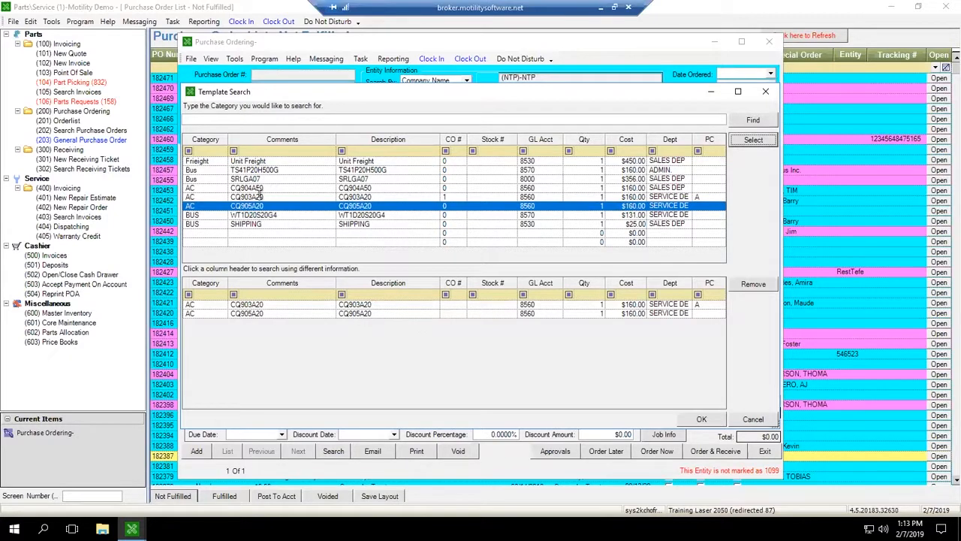
{"action": "left_click", "coordinate": [361, 314]}
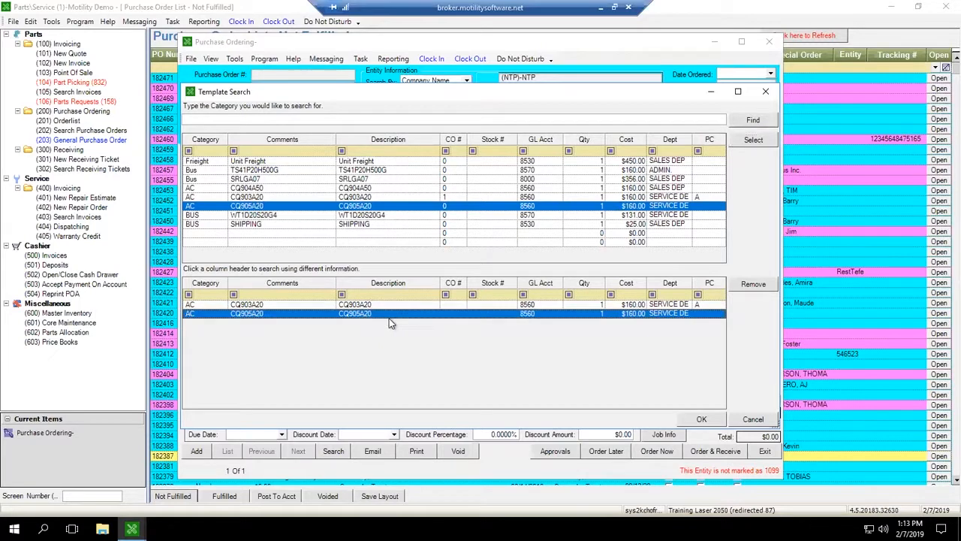
{"action": "left_click", "coordinate": [754, 285]}
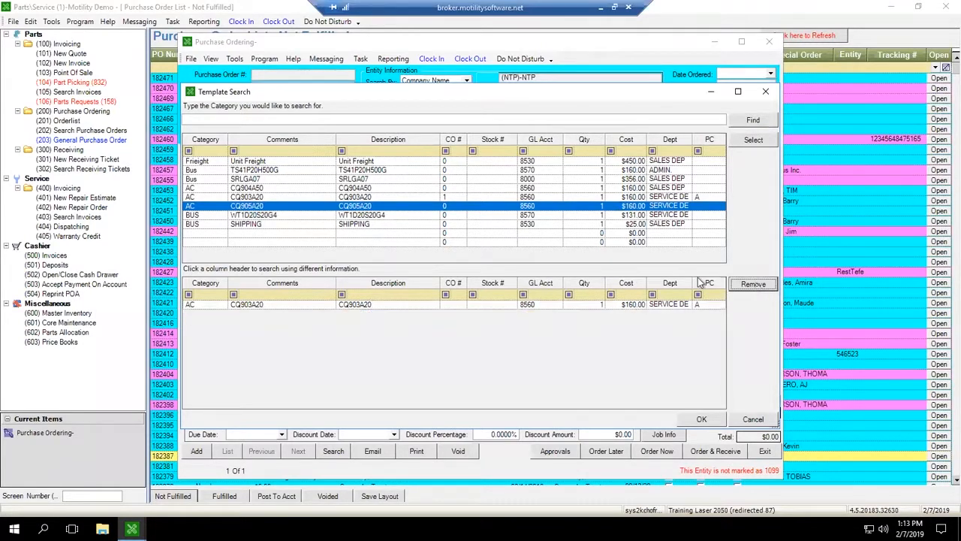
Step: Add the WT1D20S20G4 template to the selection and insert the chosen templates into the order
{"action": "key", "text": "Down"}
{"action": "left_click", "coordinate": [753, 140]}
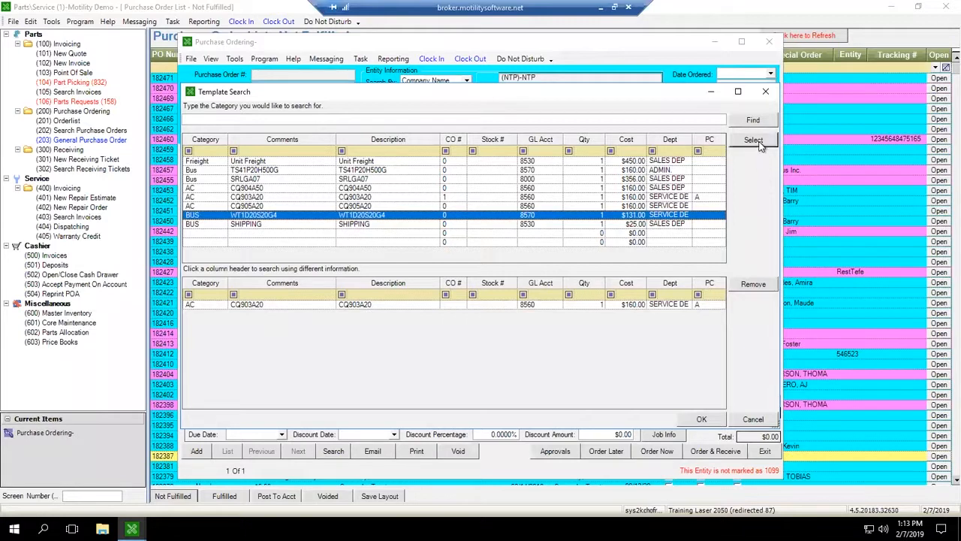
{"action": "left_click", "coordinate": [701, 420]}
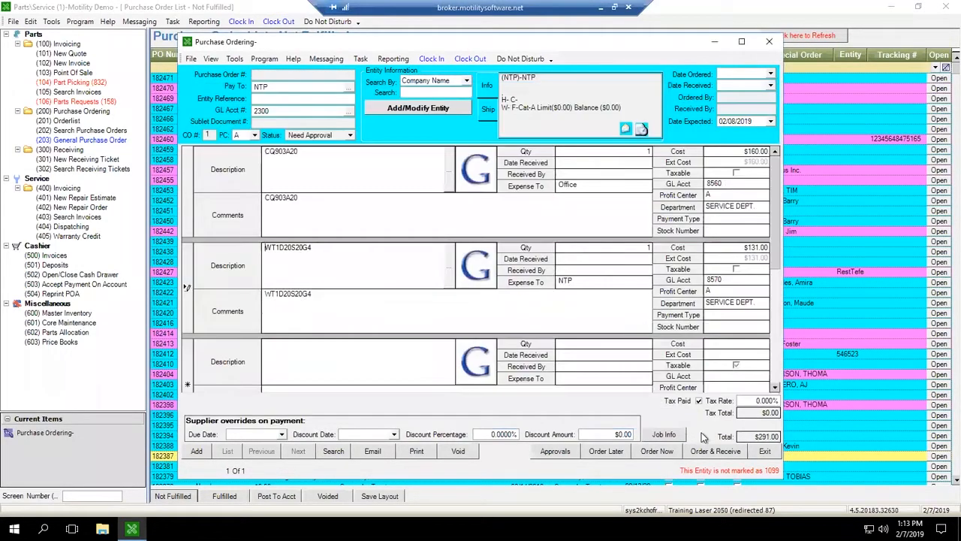
Step: Review the descriptions and comments of the two inserted order lines
{"action": "left_click", "coordinate": [301, 165]}
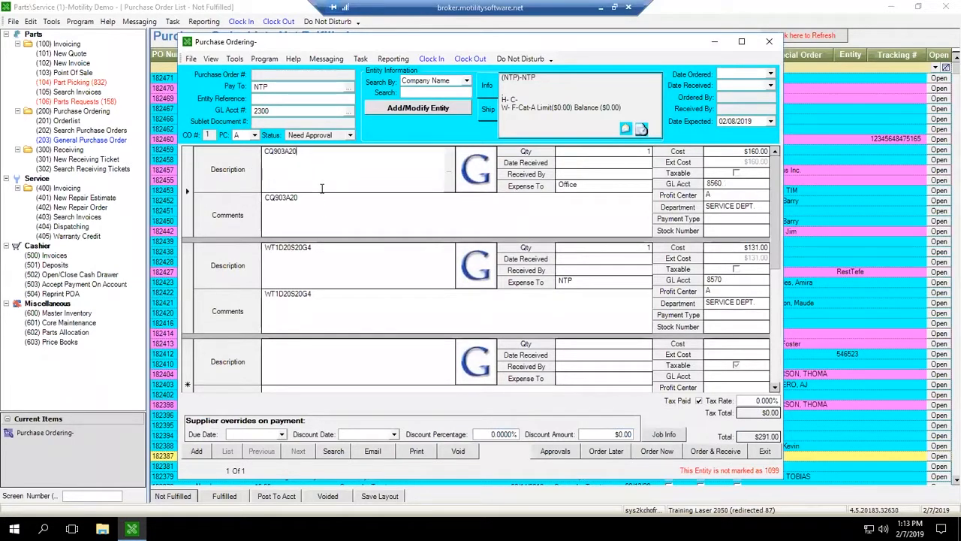
{"action": "left_click", "coordinate": [325, 215]}
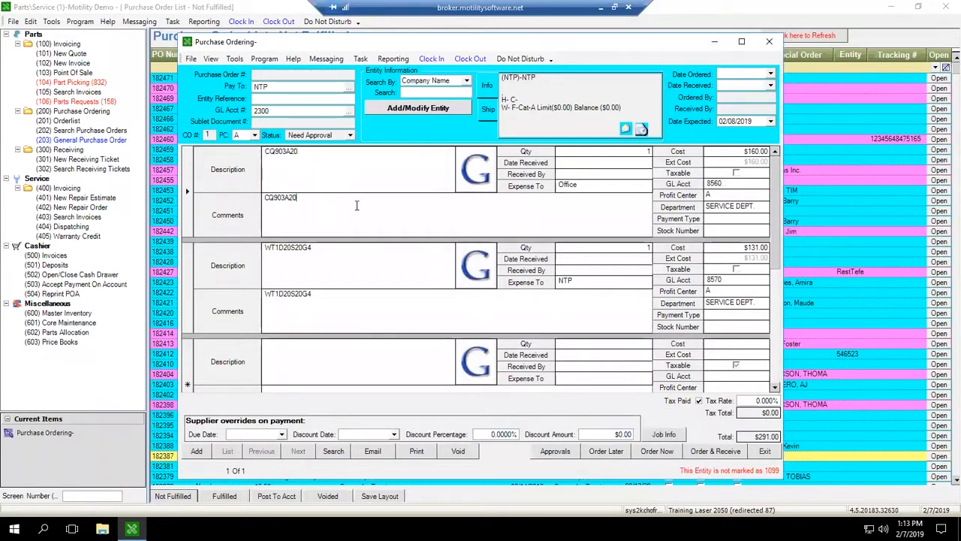
{"action": "left_click", "coordinate": [342, 304]}
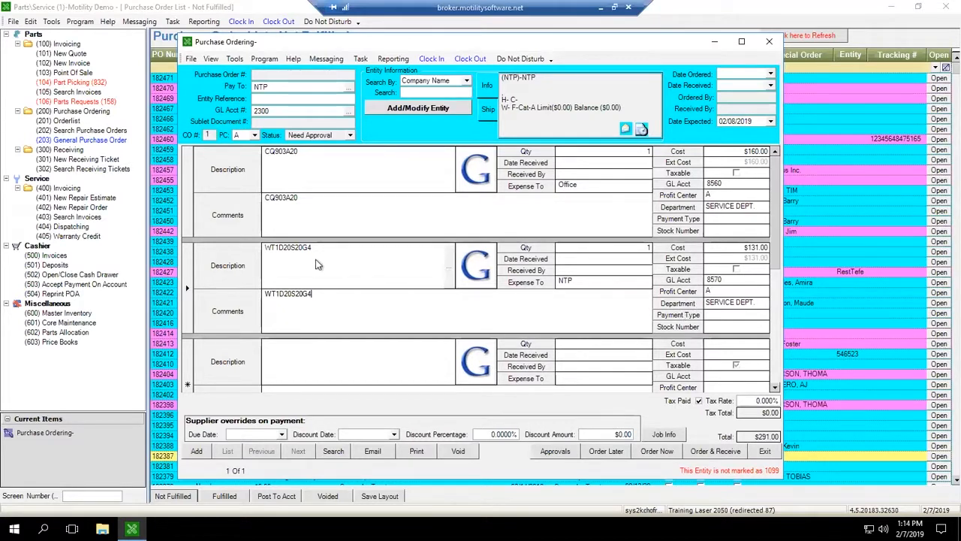
{"action": "left_click", "coordinate": [325, 211]}
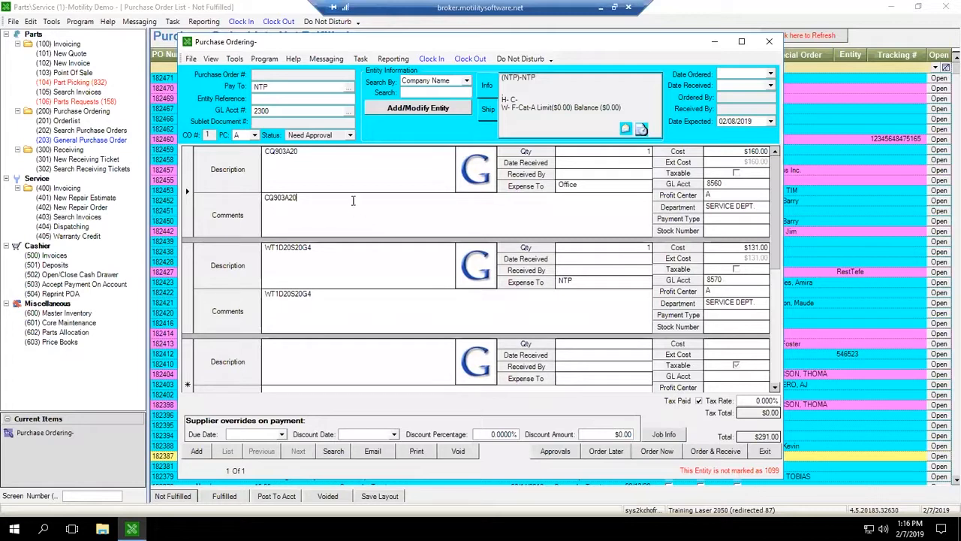
{"action": "left_click", "coordinate": [334, 173]}
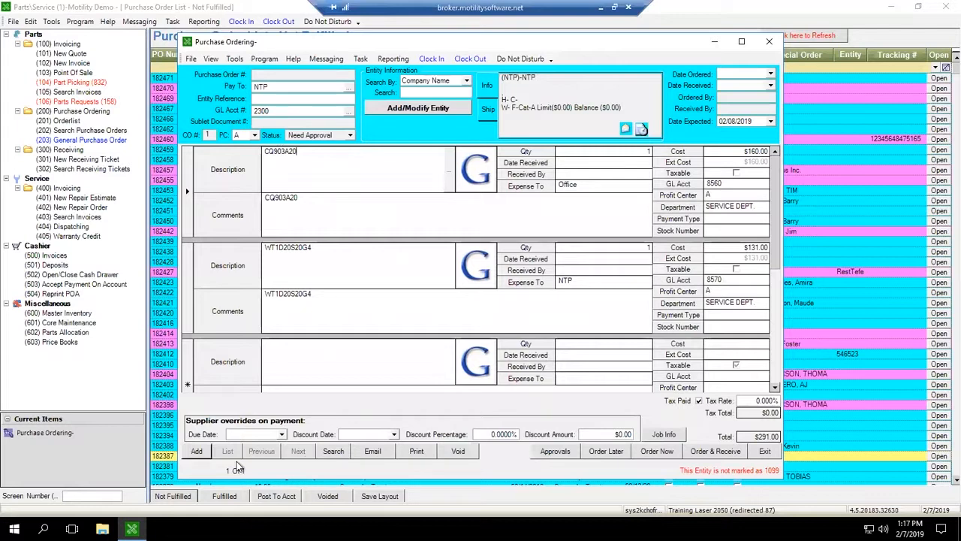
Step: Save the current order and start a new purchase order
{"action": "left_click", "coordinate": [196, 451]}
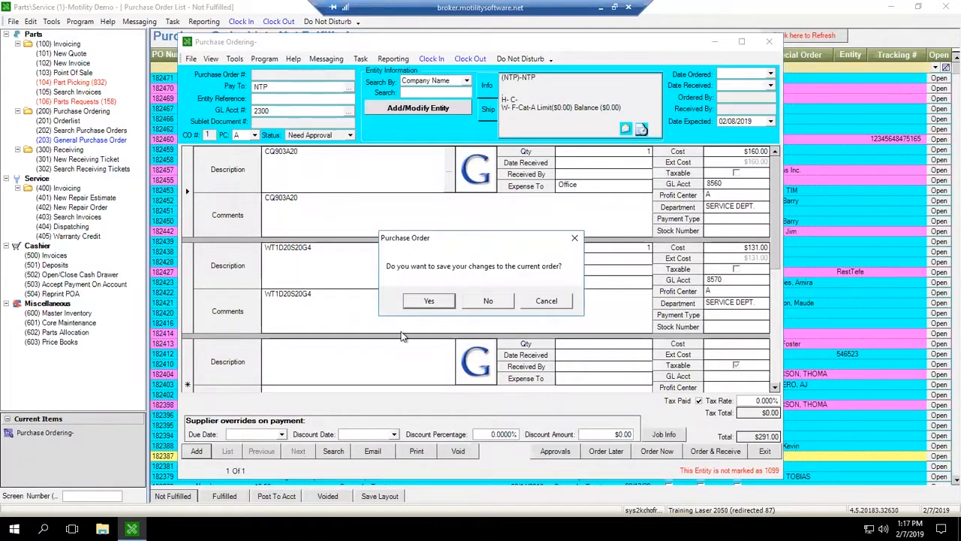
{"action": "left_click", "coordinate": [428, 300]}
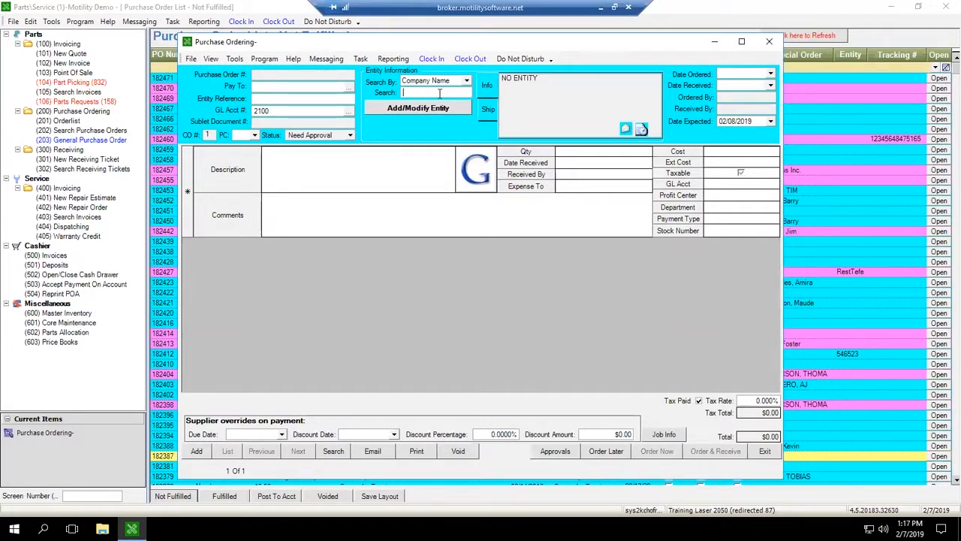
Step: Search for the NTP entity and choose it as the new order's pay-to entity
{"action": "type", "text": "nex"}
{"action": "key", "text": "Return"}
{"action": "key", "text": "Tab"}
{"action": "key", "text": "Return"}
{"action": "type", "text": "ntp"}
{"action": "key", "text": "Return"}
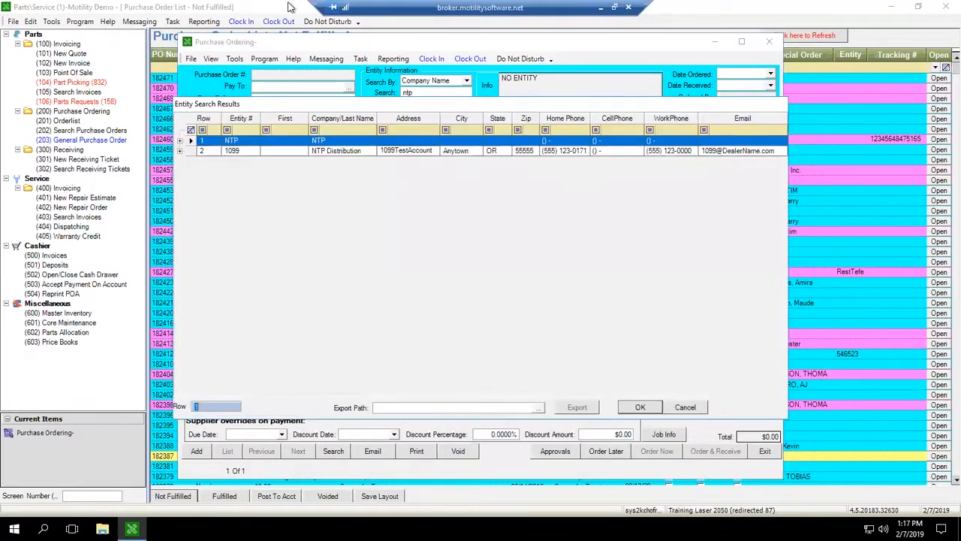
{"action": "key", "text": "Return"}
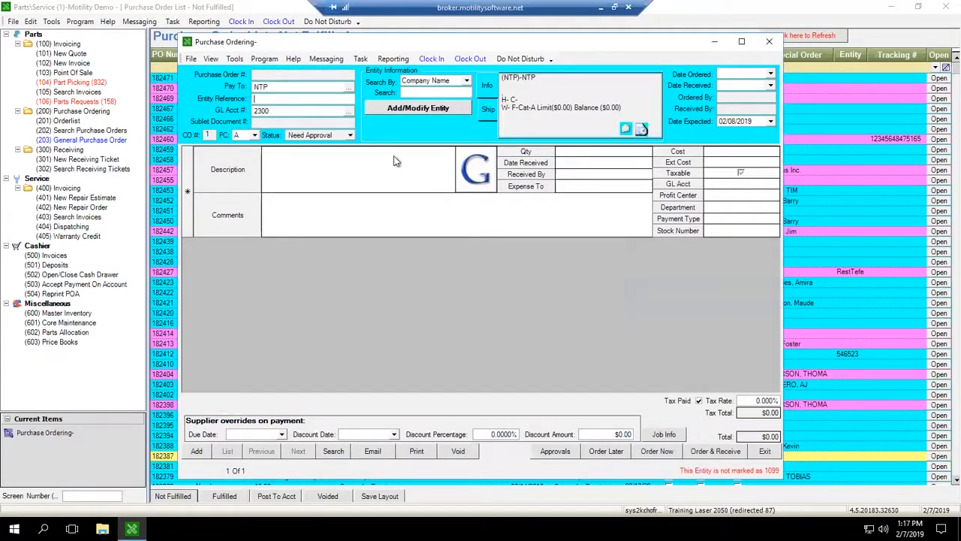
Step: Add an order line described as SHOP with a cost of $45.00
{"action": "left_click", "coordinate": [302, 176]}
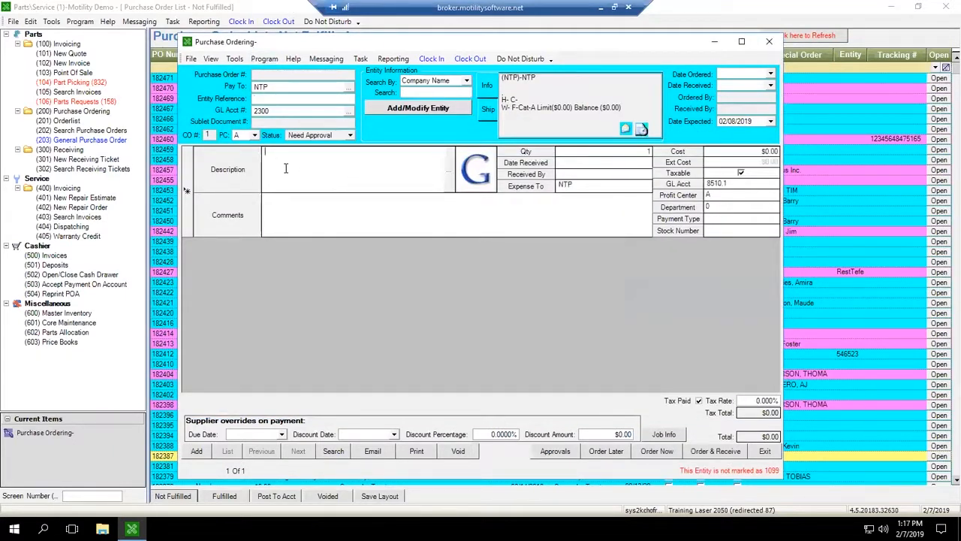
{"action": "type", "text": "SHOP"}
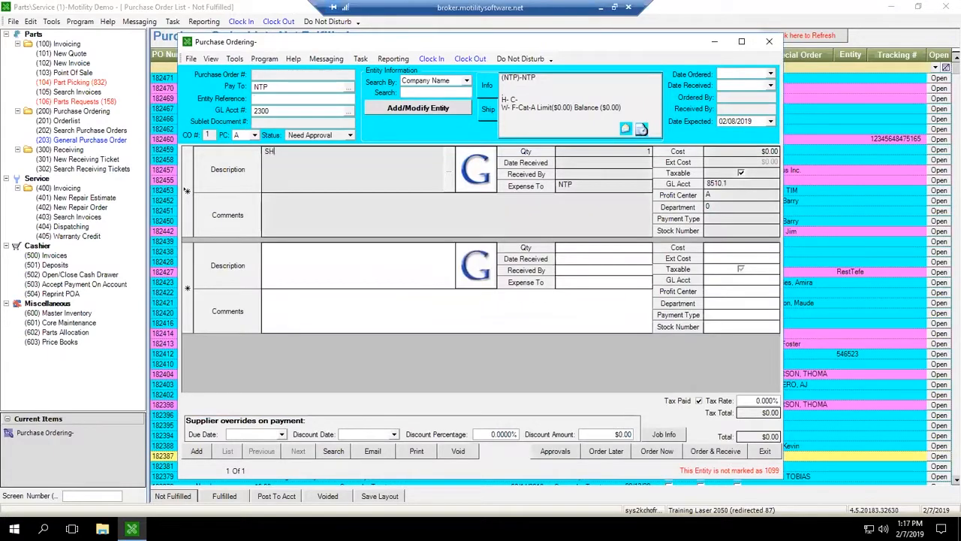
{"action": "left_click", "coordinate": [729, 153]}
{"action": "double_click", "coordinate": [730, 155]}
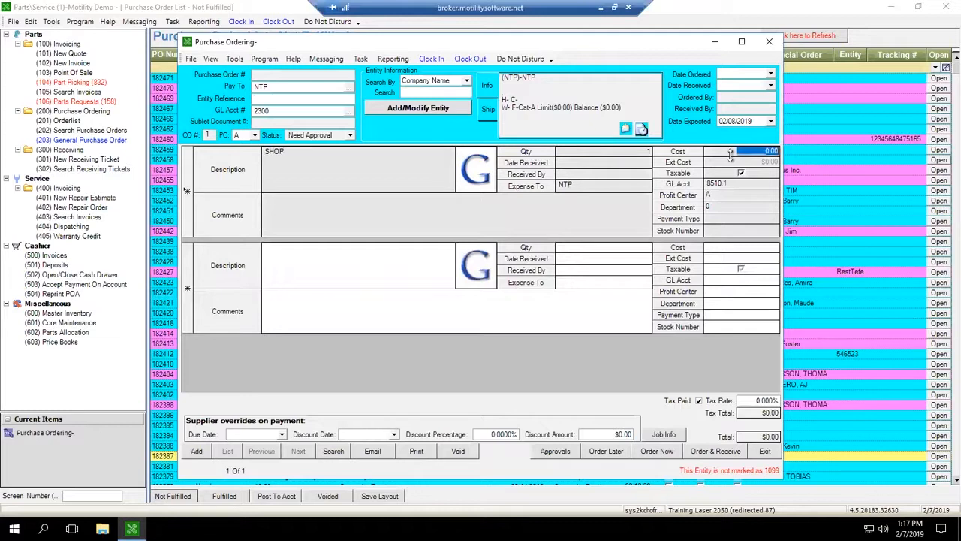
{"action": "type", "text": "45"}
{"action": "key", "text": "Tab"}
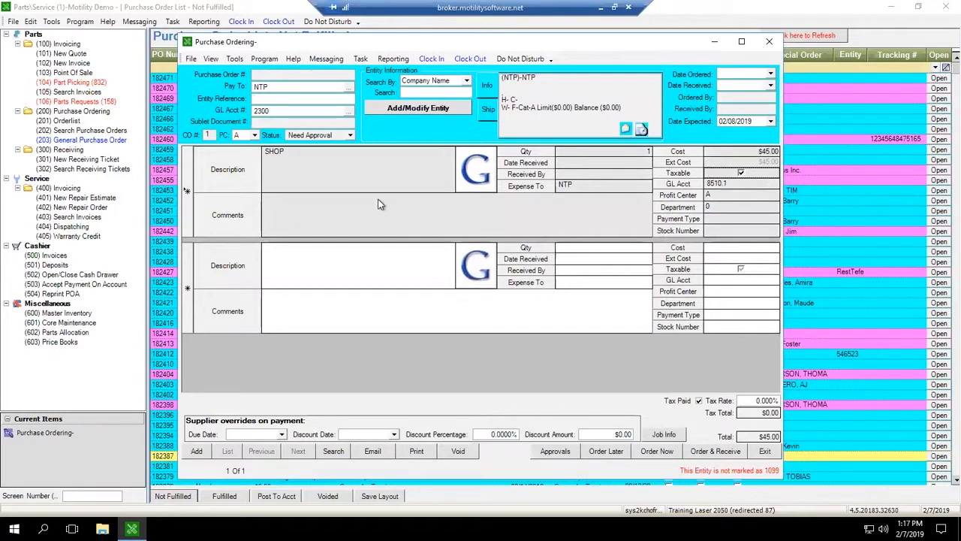
Step: Search GL accounts for shop expense accounts and set the line's GL account to 8020, Policy Charge - Body Shop
{"action": "left_click", "coordinate": [719, 184]}
{"action": "mouse_move", "coordinate": [728, 183]}
{"action": "left_mouse_down"}
{"action": "mouse_move", "coordinate": [691, 186]}
{"action": "mouse_move", "coordinate": [714, 187]}
{"action": "left_mouse_up"}
{"action": "left_click", "coordinate": [725, 183]}
{"action": "left_click", "coordinate": [683, 184]}
{"action": "double_click", "coordinate": [729, 183]}
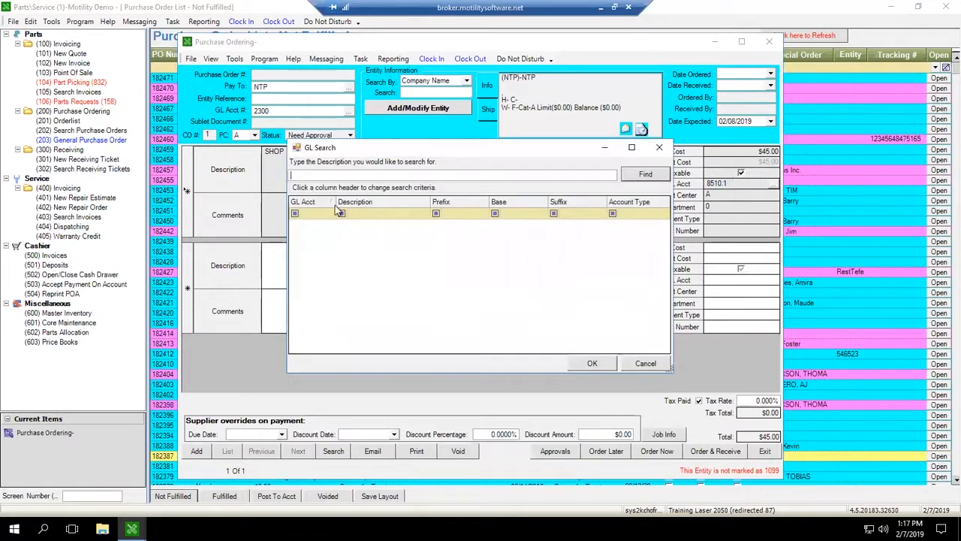
{"action": "type", "text": "shop"}
{"action": "left_click", "coordinate": [645, 173]}
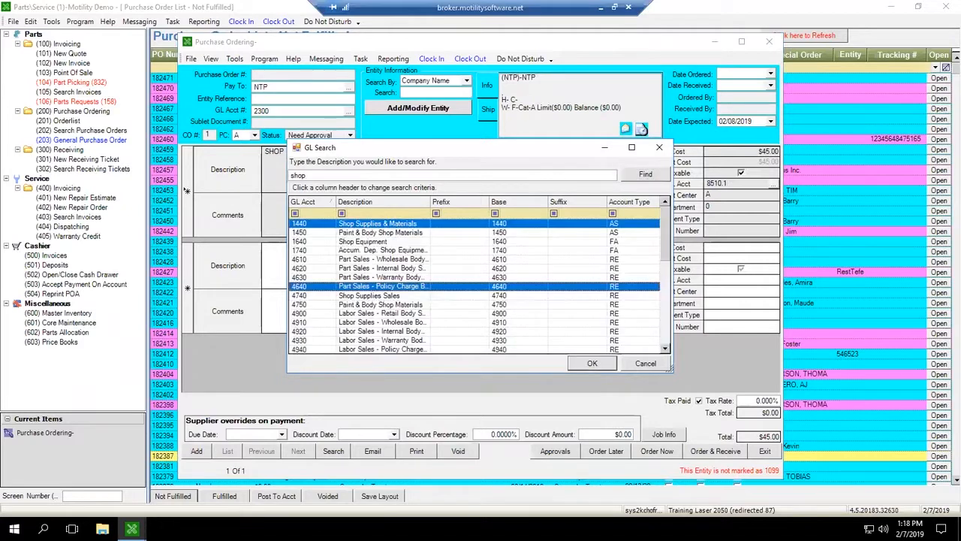
{"action": "left_click", "coordinate": [655, 214]}
{"action": "type", "text": "ex"}
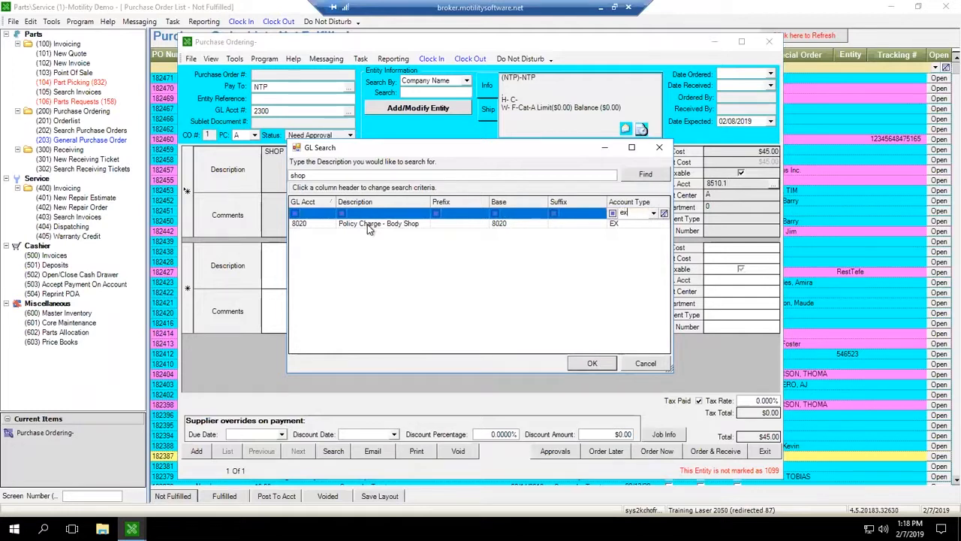
{"action": "double_click", "coordinate": [368, 225]}
{"action": "key", "text": "Tab"}
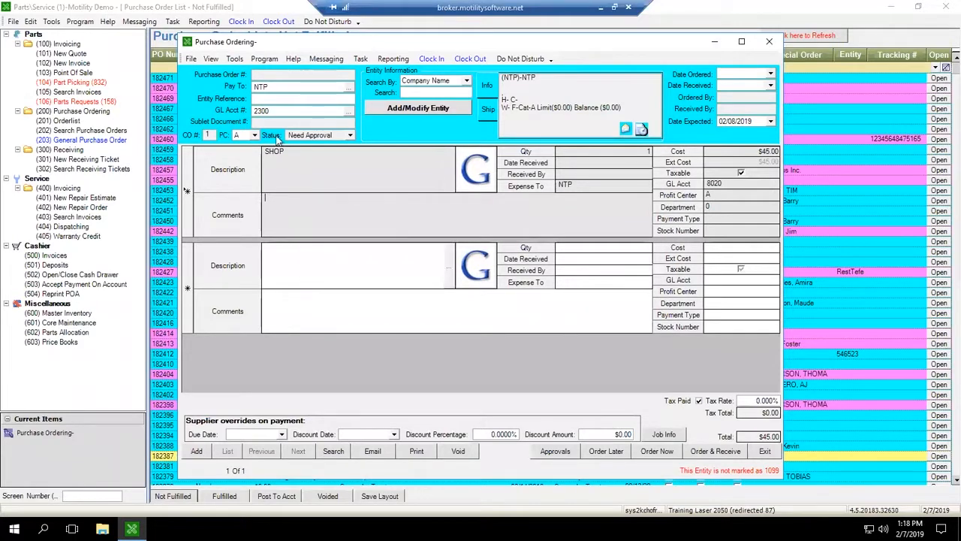
Step: Add a new order line filled from the Freight category's Unit Freight template
{"action": "left_click", "coordinate": [309, 275]}
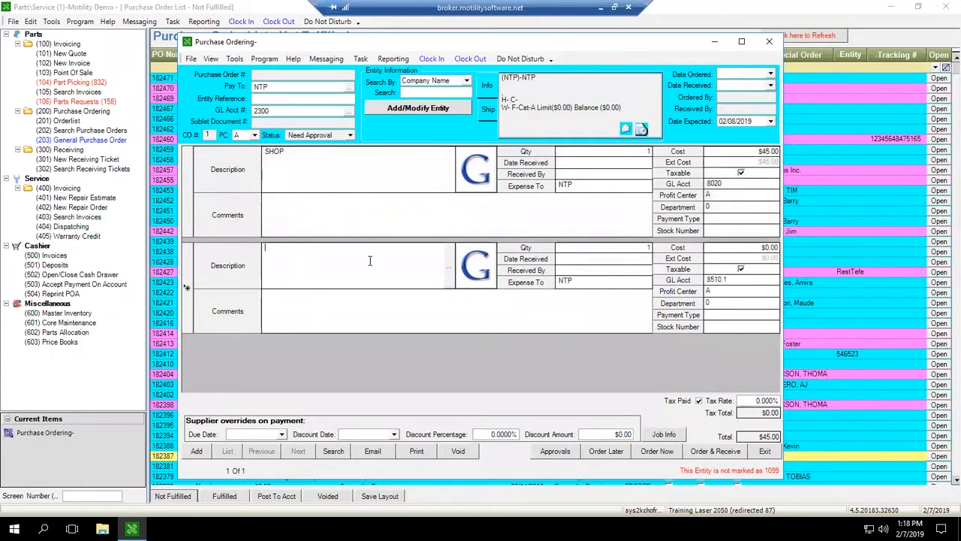
{"action": "double_click", "coordinate": [370, 261]}
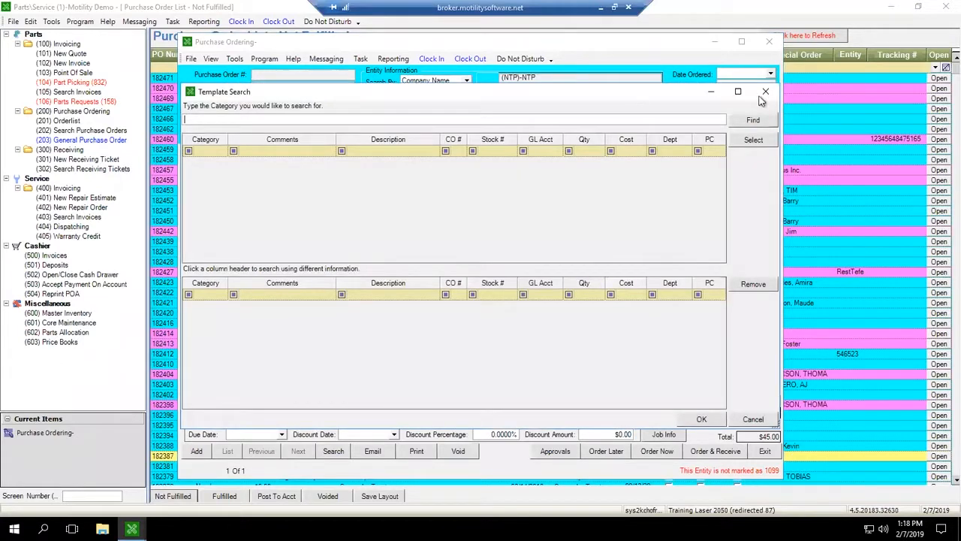
{"action": "left_click", "coordinate": [753, 120]}
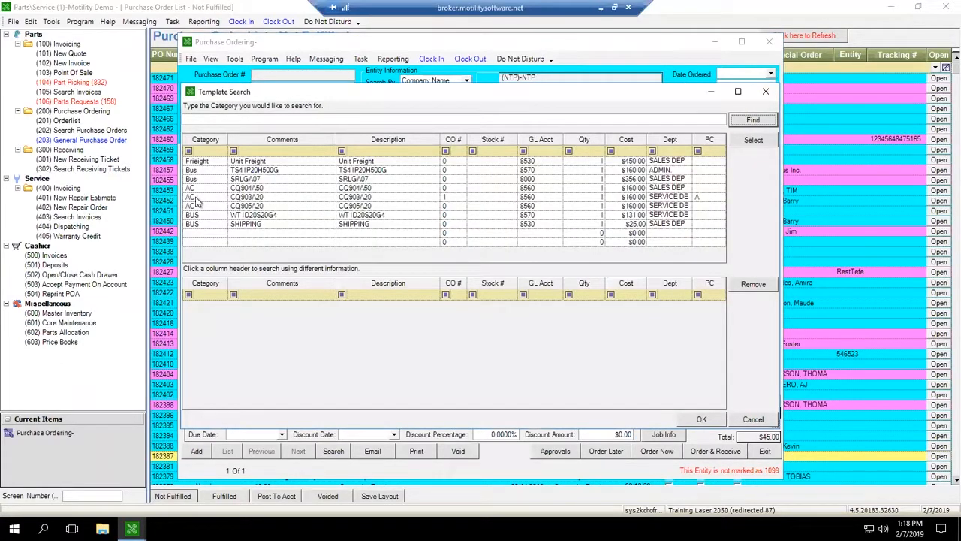
{"action": "left_click", "coordinate": [202, 163]}
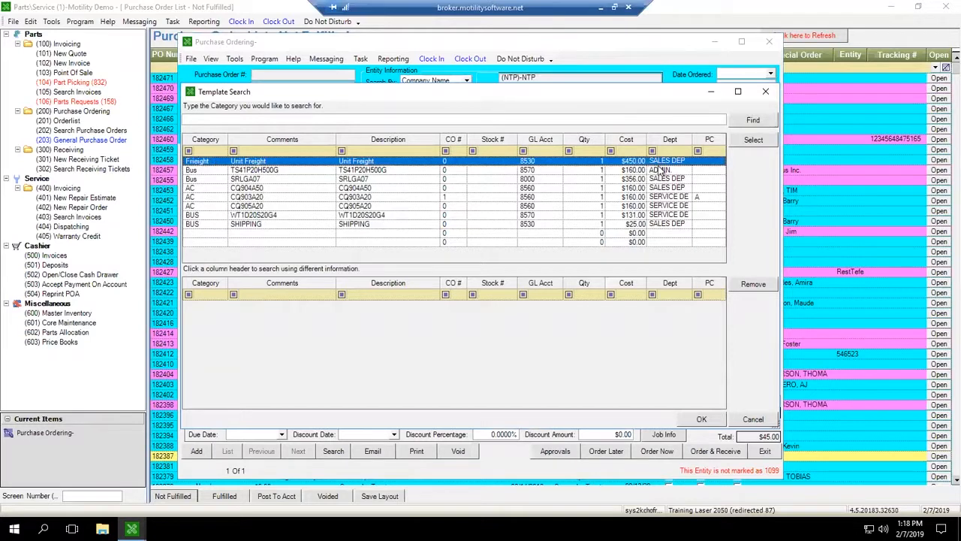
{"action": "key", "text": "Return"}
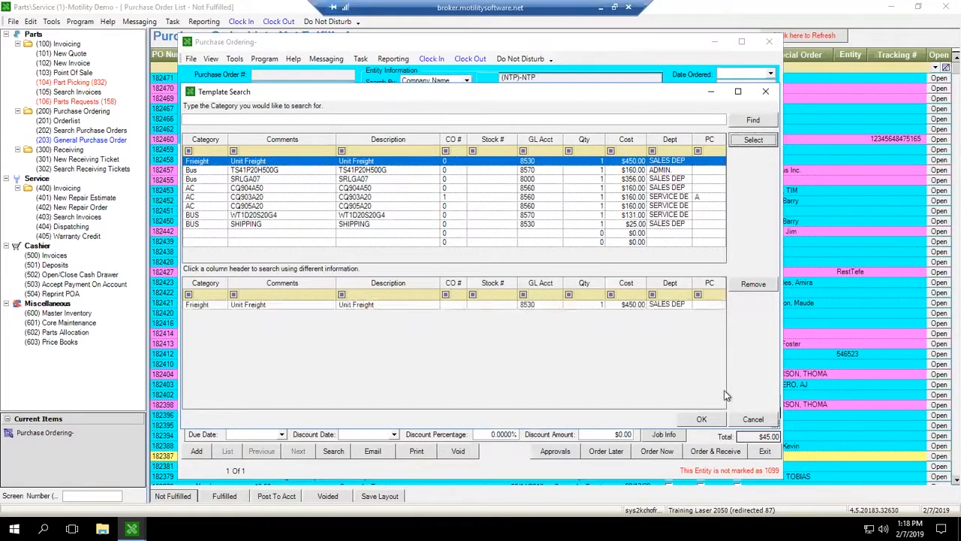
{"action": "left_click", "coordinate": [701, 419]}
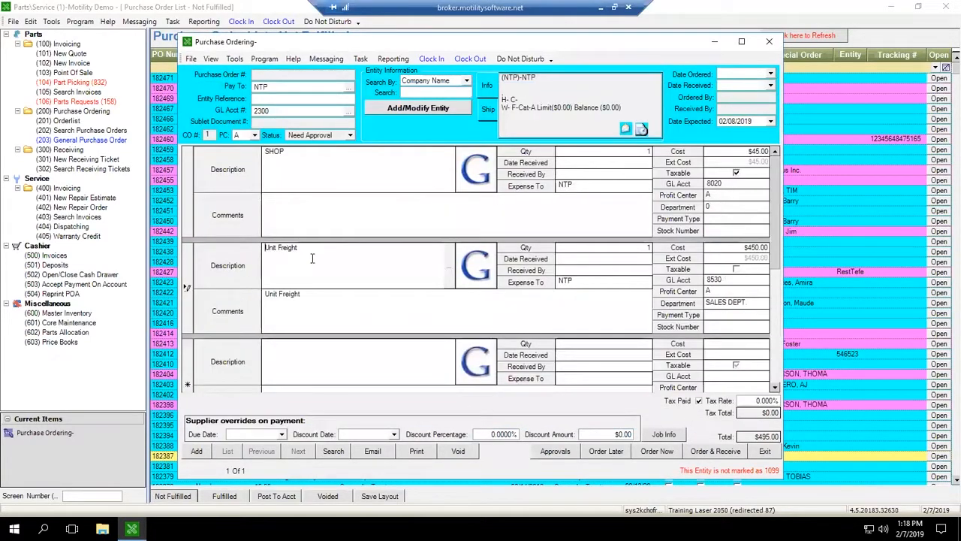
Step: Set the Unit Freight line's cost to $483.00
{"action": "left_click_drag", "start_coordinate": [348, 259], "coordinate": [273, 271]}
{"action": "left_click", "coordinate": [326, 310]}
{"action": "left_click", "coordinate": [324, 271]}
{"action": "left_click", "coordinate": [334, 311]}
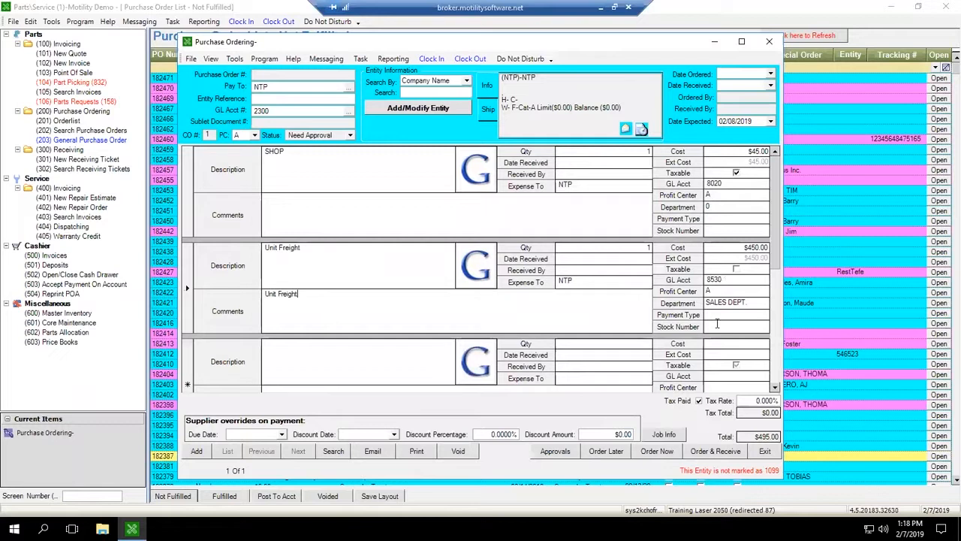
{"action": "left_click", "coordinate": [727, 248]}
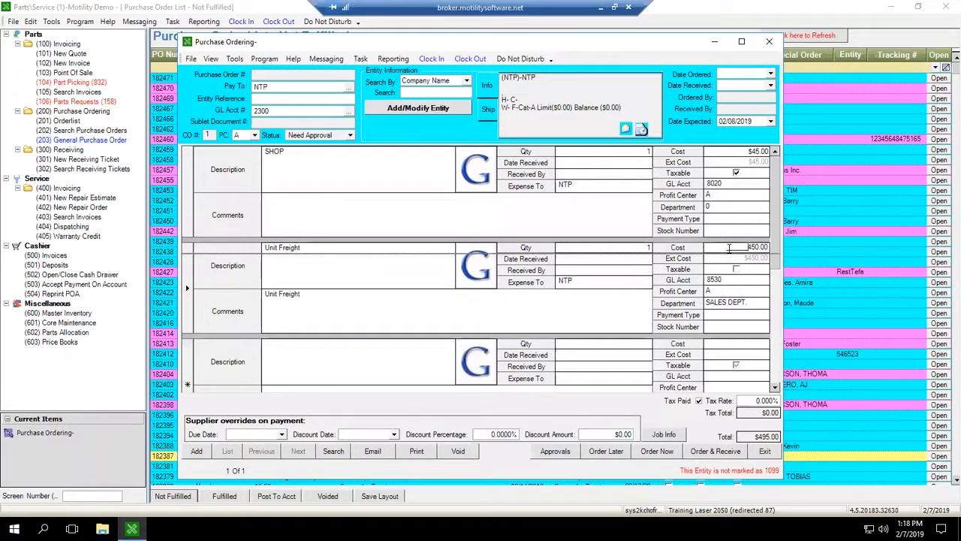
{"action": "double_click", "coordinate": [728, 248]}
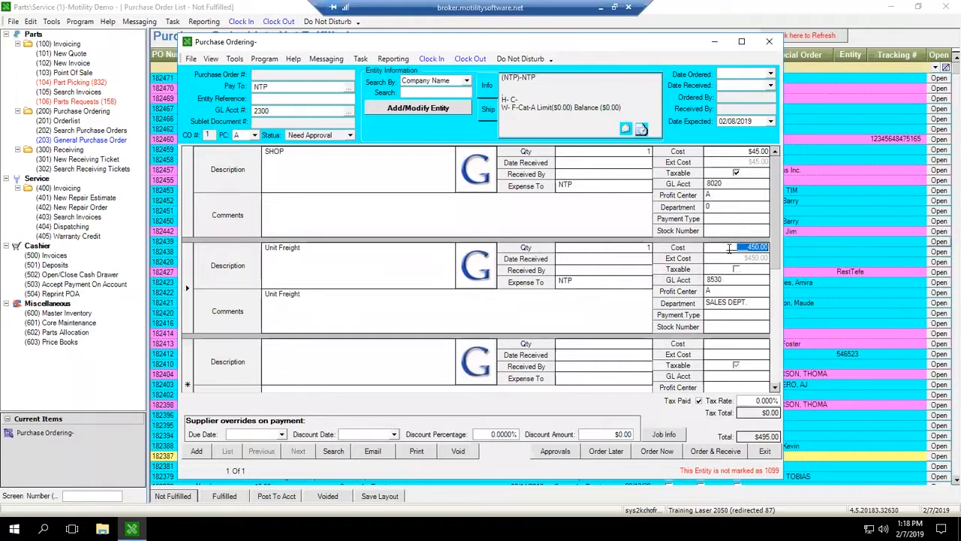
{"action": "type", "text": "4,832"}
{"action": "key", "text": "BackSpace"}
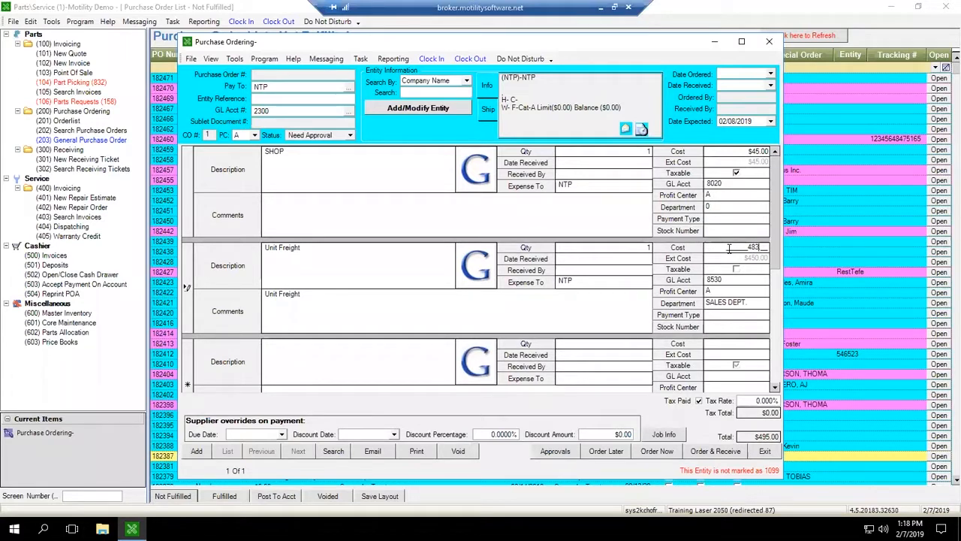
{"action": "left_click", "coordinate": [367, 280]}
{"action": "left_click", "coordinate": [361, 303]}
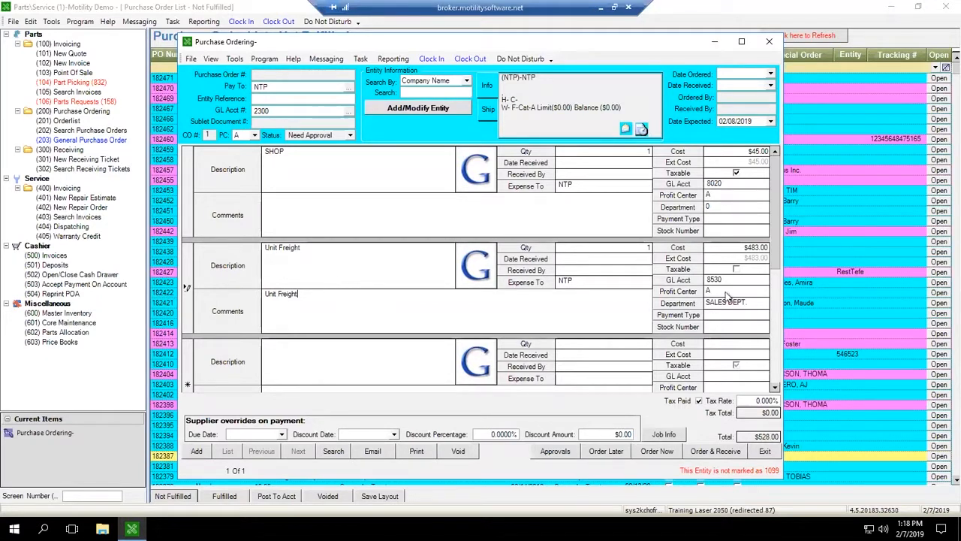
Step: Close the purchase order window, answering no to the prompt
{"action": "left_click", "coordinate": [727, 246]}
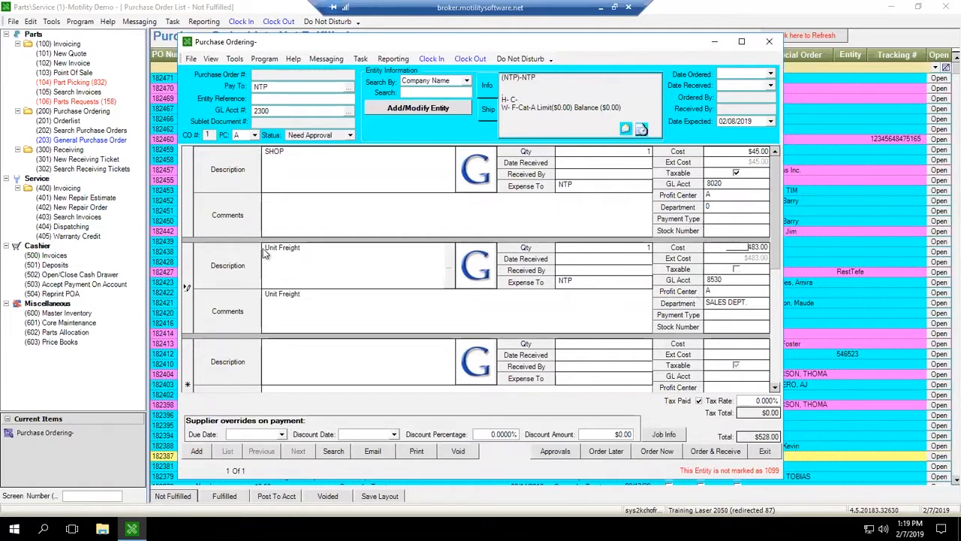
{"action": "left_click", "coordinate": [335, 307]}
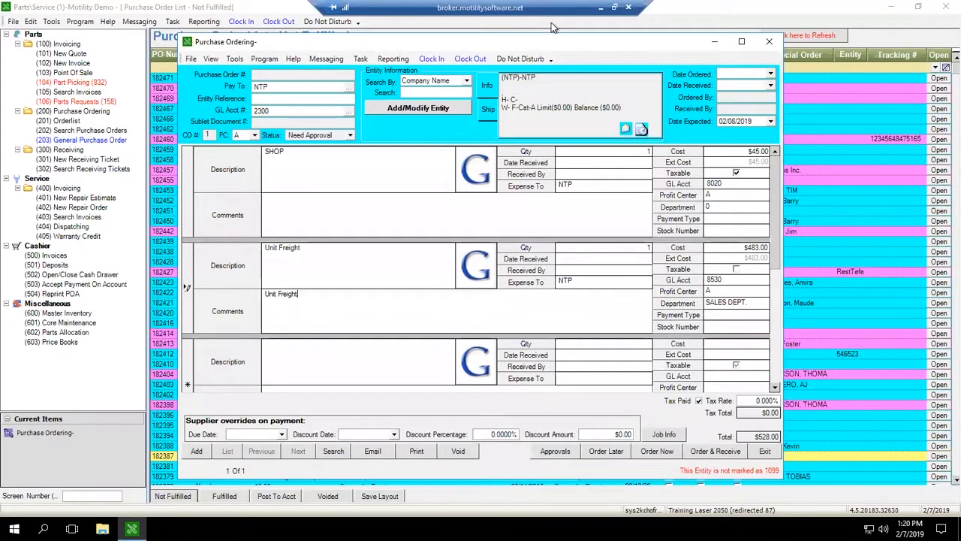
{"action": "left_click", "coordinate": [769, 41]}
{"action": "key", "text": "n"}
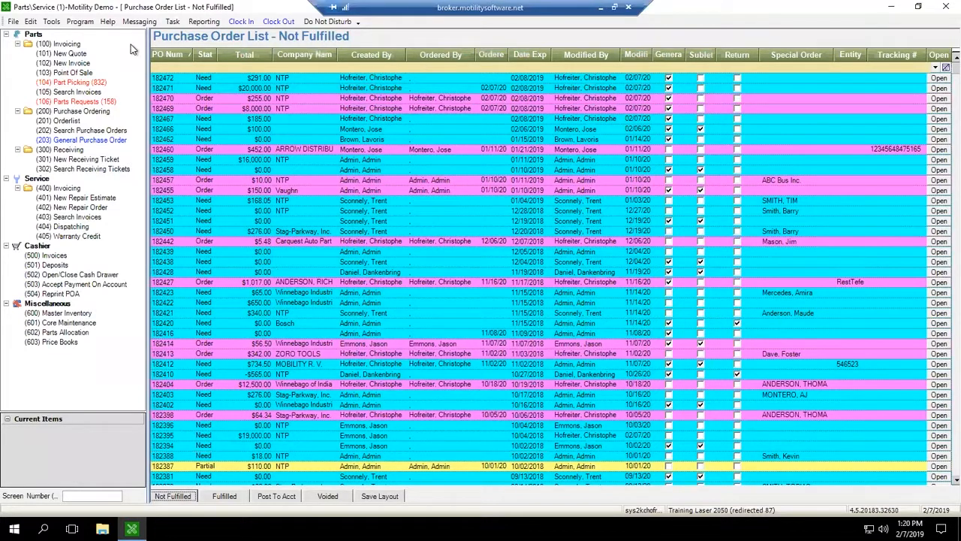
Step: Open the PO approval settings and delete the two existing NTP approval rules
{"action": "left_click", "coordinate": [30, 22]}
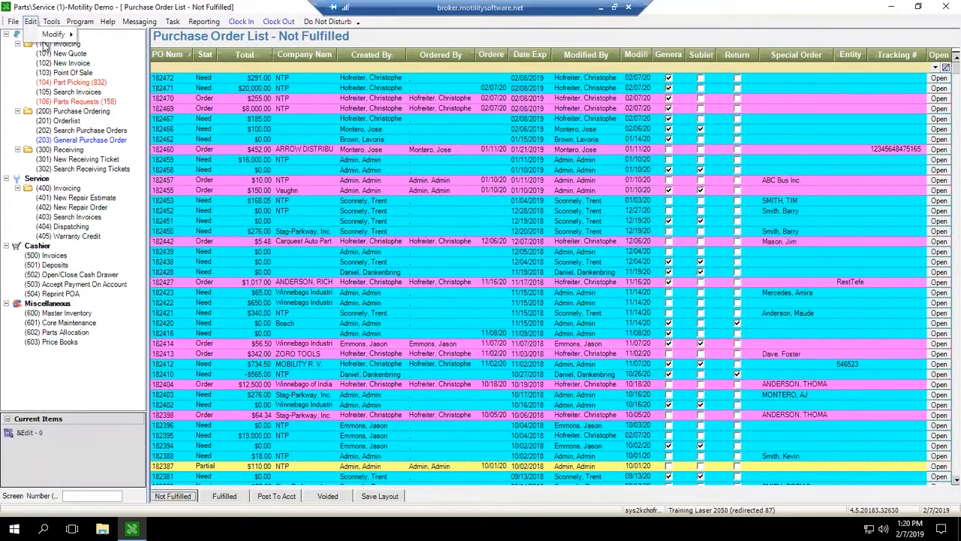
{"action": "mouse_move", "coordinate": [42, 36]}
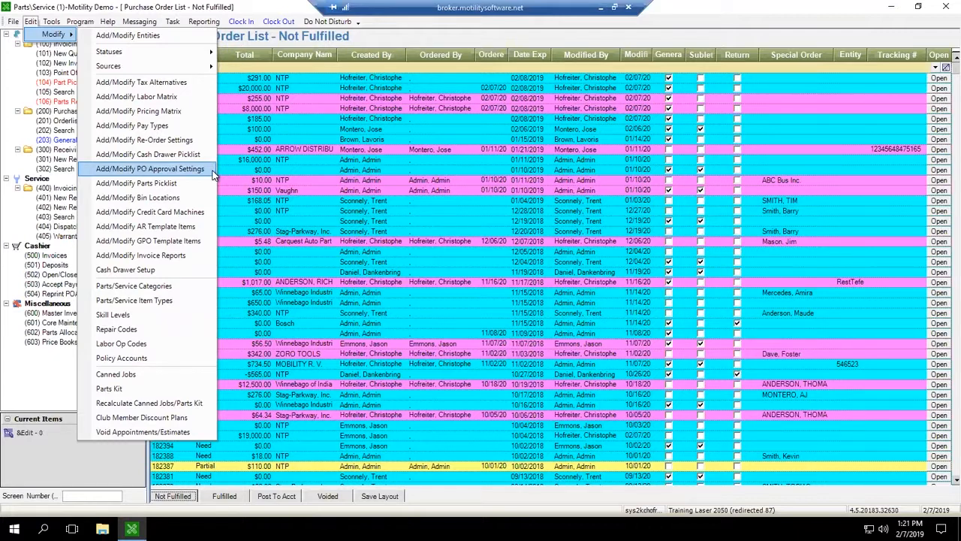
{"action": "left_click", "coordinate": [150, 169]}
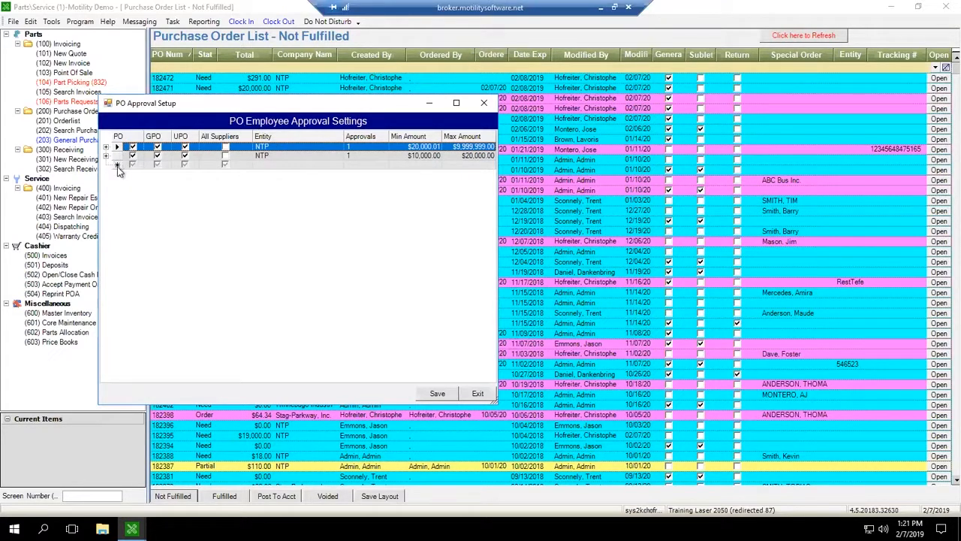
{"action": "left_click", "coordinate": [280, 165]}
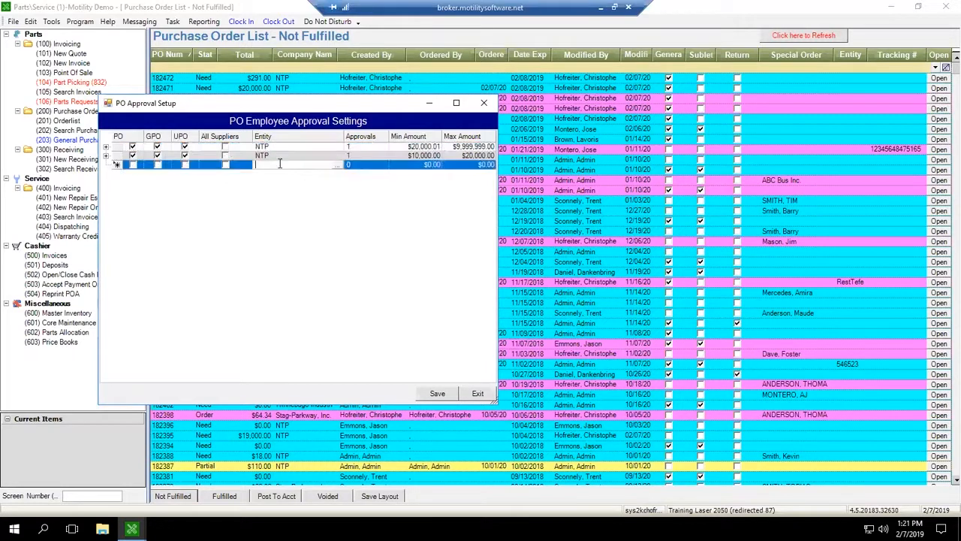
{"action": "left_click_drag", "start_coordinate": [117, 147], "coordinate": [118, 156]}
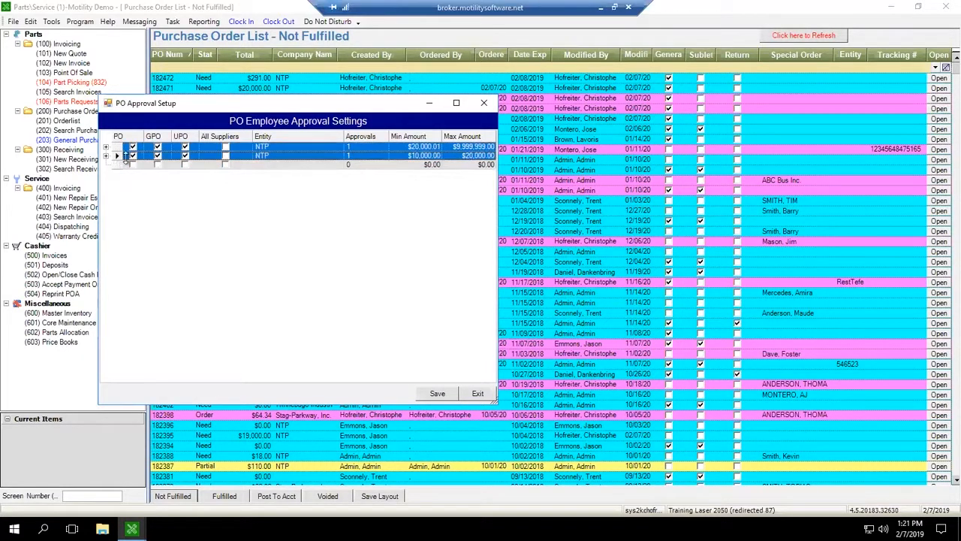
{"action": "key", "text": "Delete"}
{"action": "key", "text": "Return"}
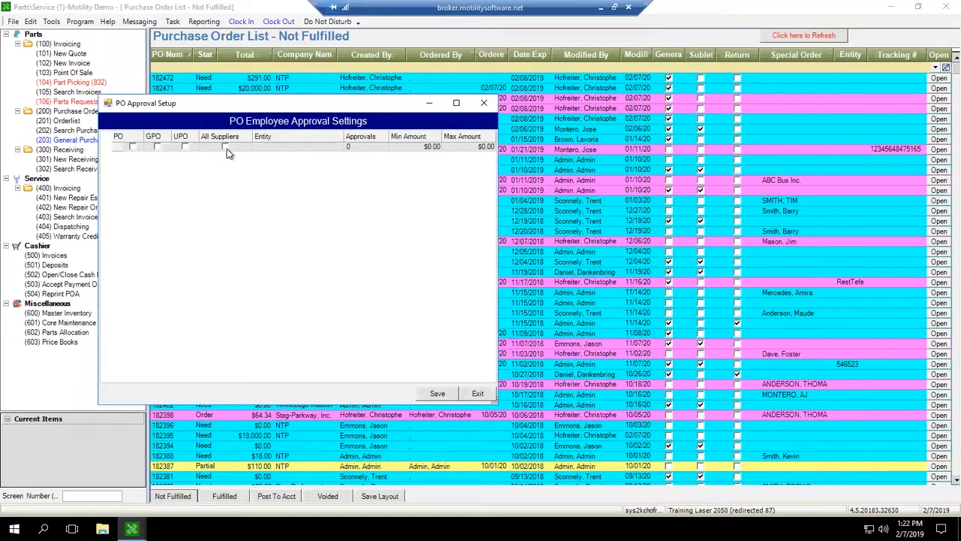
Step: Create a new approval rule with PO ticked and entity NTP
{"action": "left_click", "coordinate": [267, 147]}
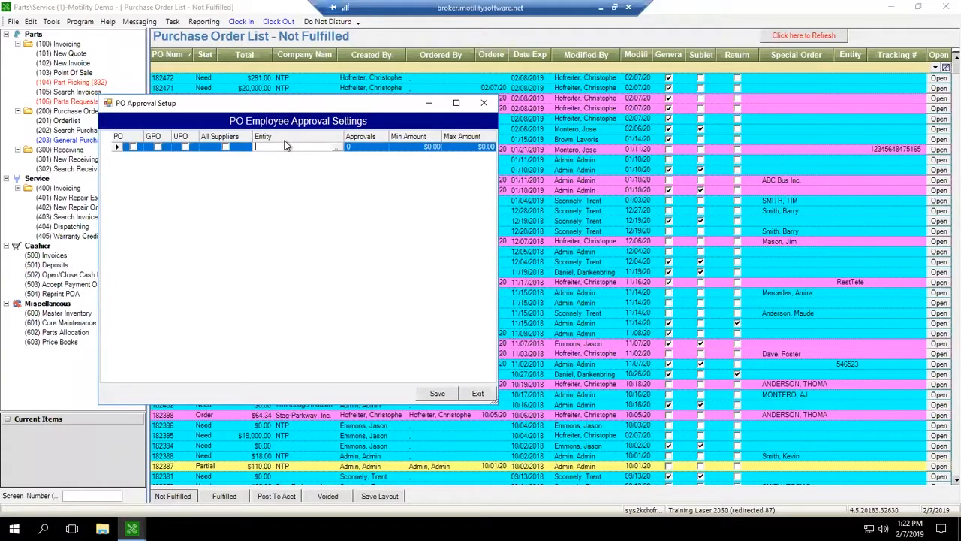
{"action": "left_click", "coordinate": [133, 148]}
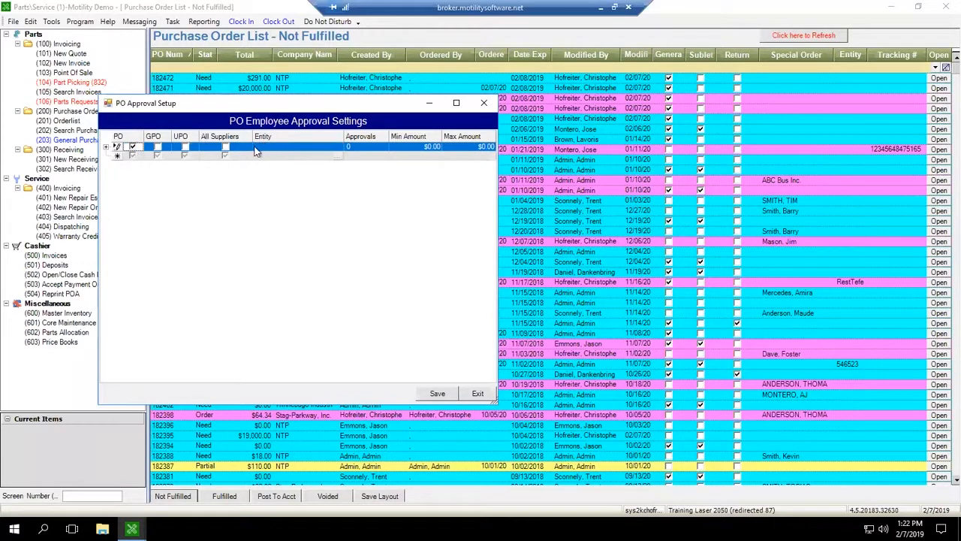
{"action": "left_click", "coordinate": [307, 147]}
{"action": "type", "text": "NTP"}
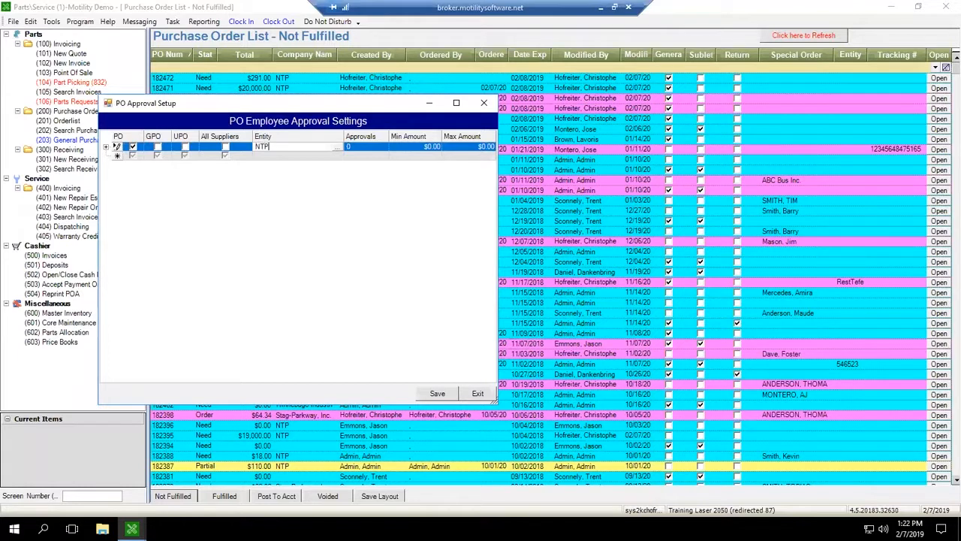
{"action": "key", "text": "Tab"}
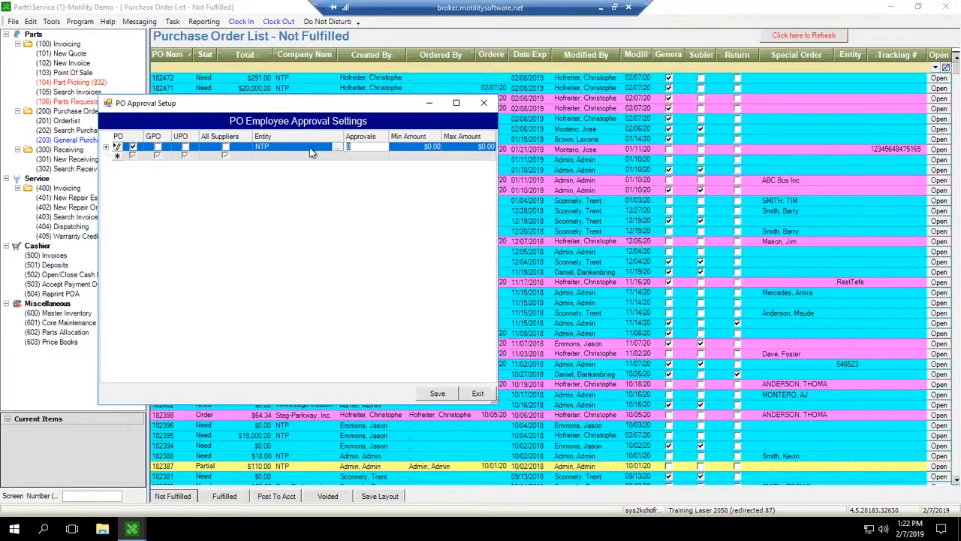
Step: Set the rule to 2 approvals, a minimum amount of $500.00 and a maximum of $9,999,999.00
{"action": "left_click", "coordinate": [361, 147]}
{"action": "key", "text": "BackSpace"}
{"action": "type", "text": "2"}
{"action": "key", "text": "Tab"}
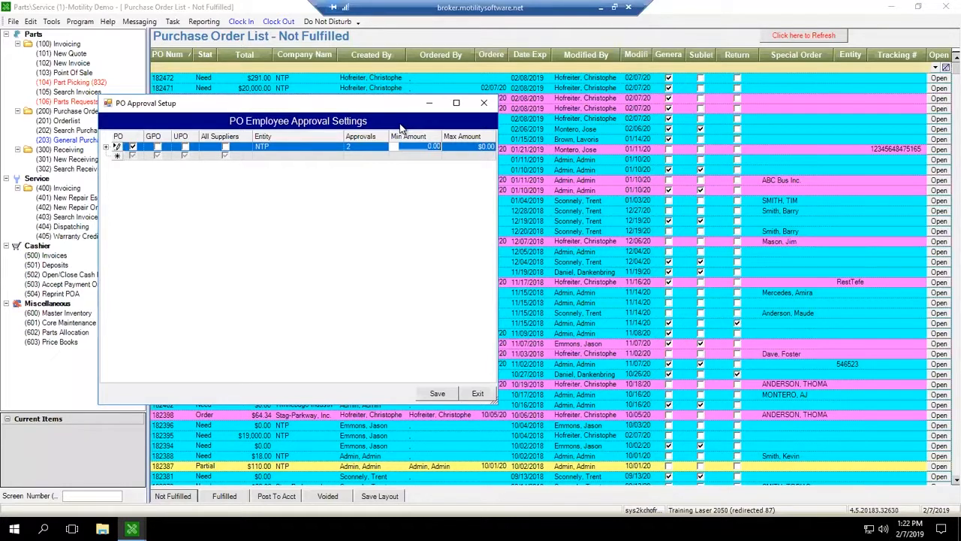
{"action": "type", "text": "500"}
{"action": "key", "text": "Tab"}
{"action": "type", "text": "999"}
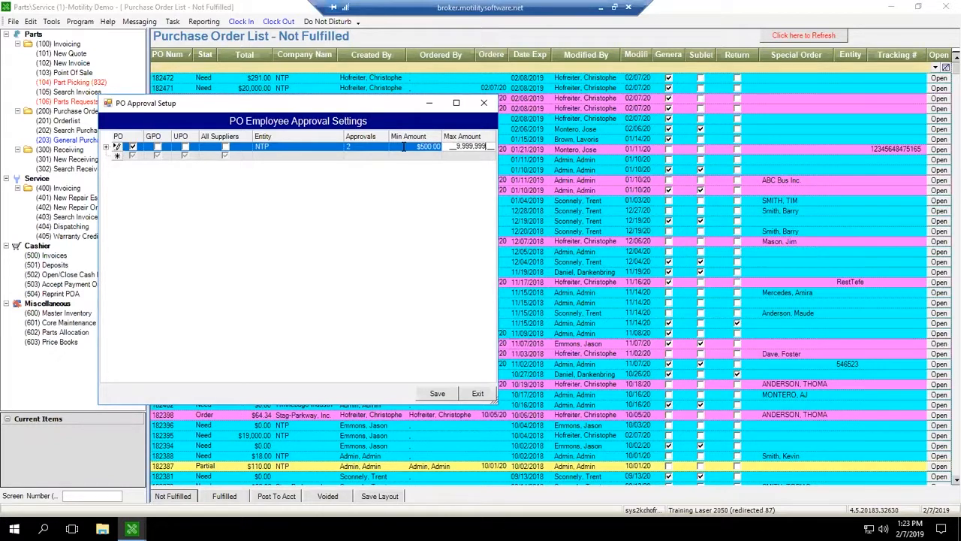
{"action": "left_click", "coordinate": [363, 153]}
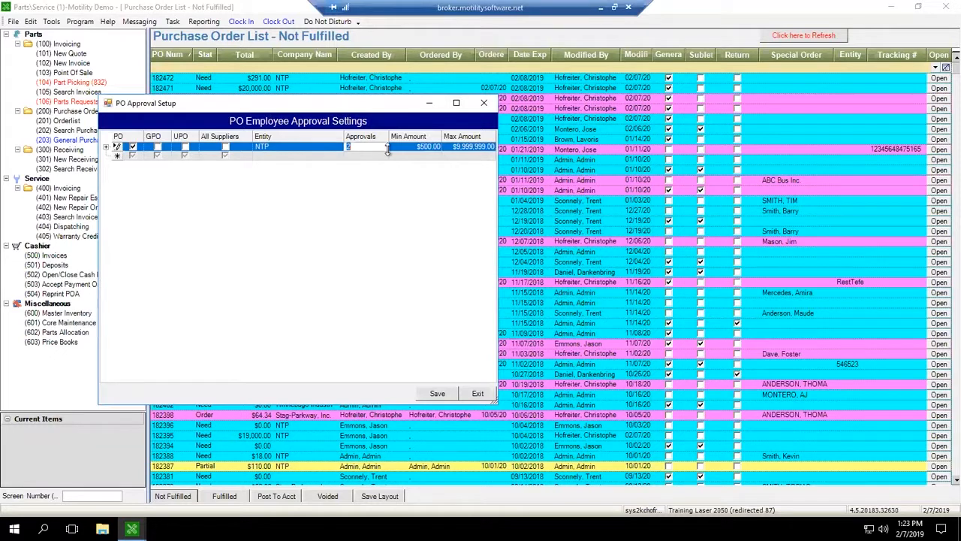
{"action": "left_click", "coordinate": [389, 148]}
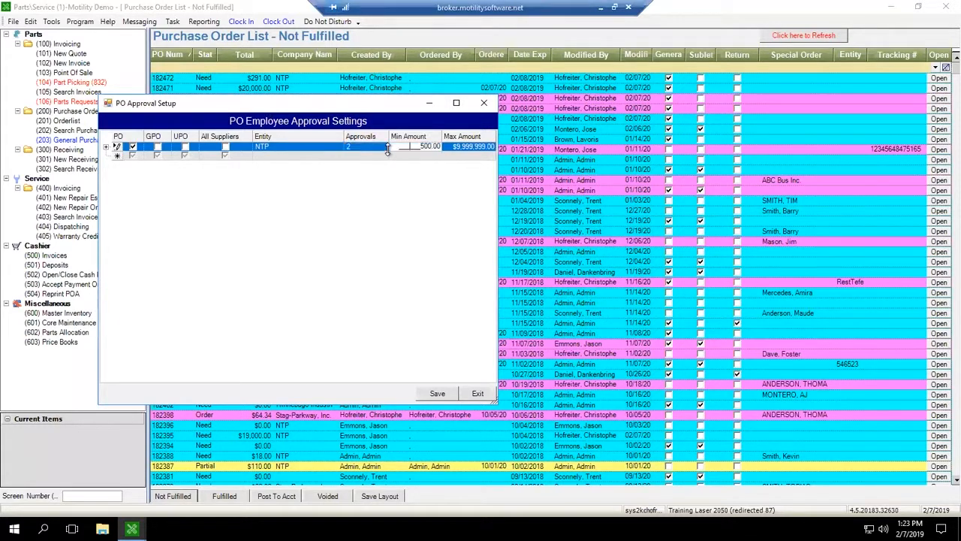
Step: Clear the rule's entity and tick All Suppliers instead
{"action": "left_click", "coordinate": [270, 148]}
{"action": "key", "text": "BackSpace"}
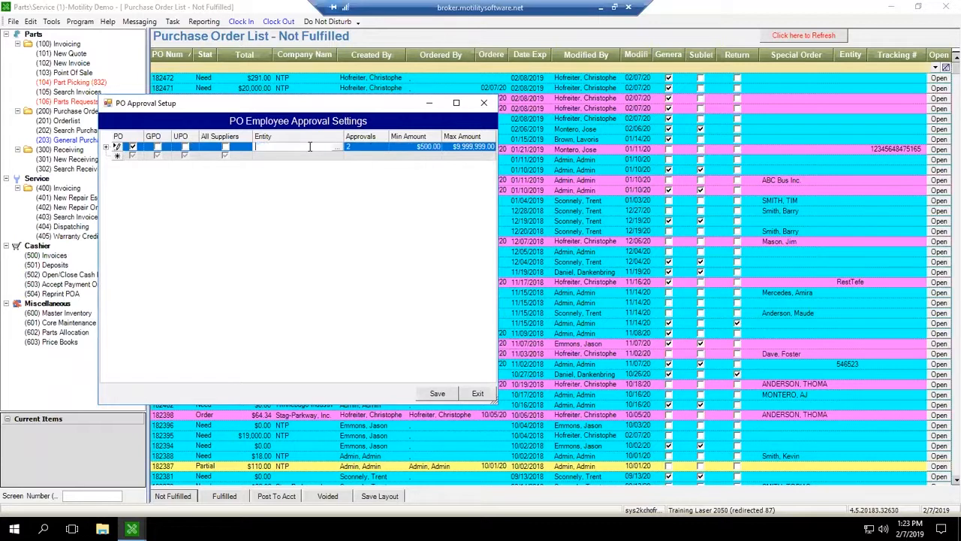
{"action": "left_click", "coordinate": [228, 148]}
{"action": "left_click", "coordinate": [226, 147]}
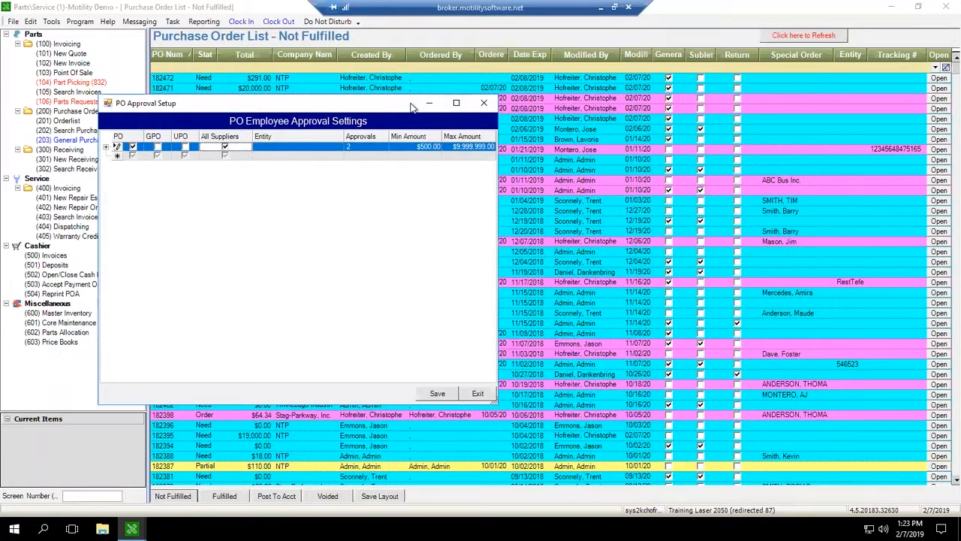
{"action": "left_click", "coordinate": [403, 145]}
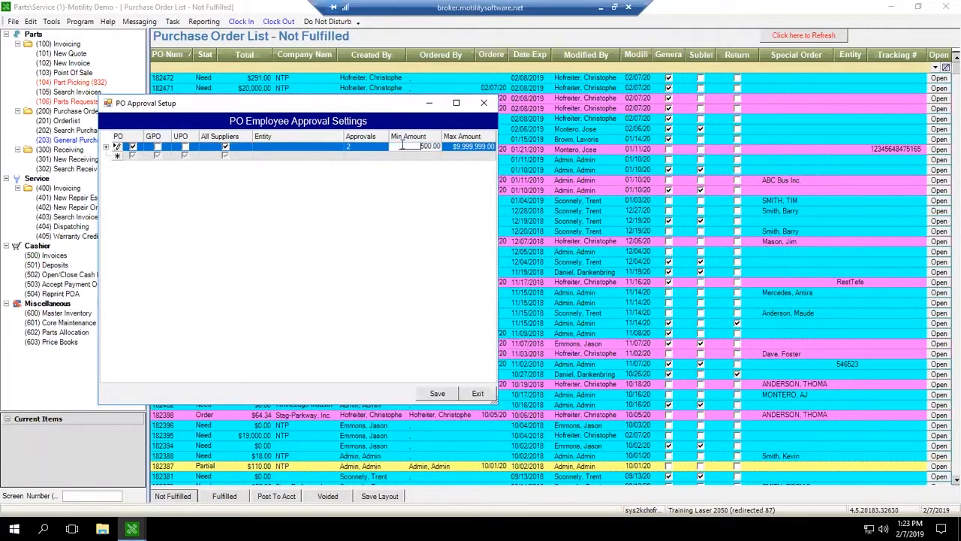
{"action": "left_click", "coordinate": [351, 148]}
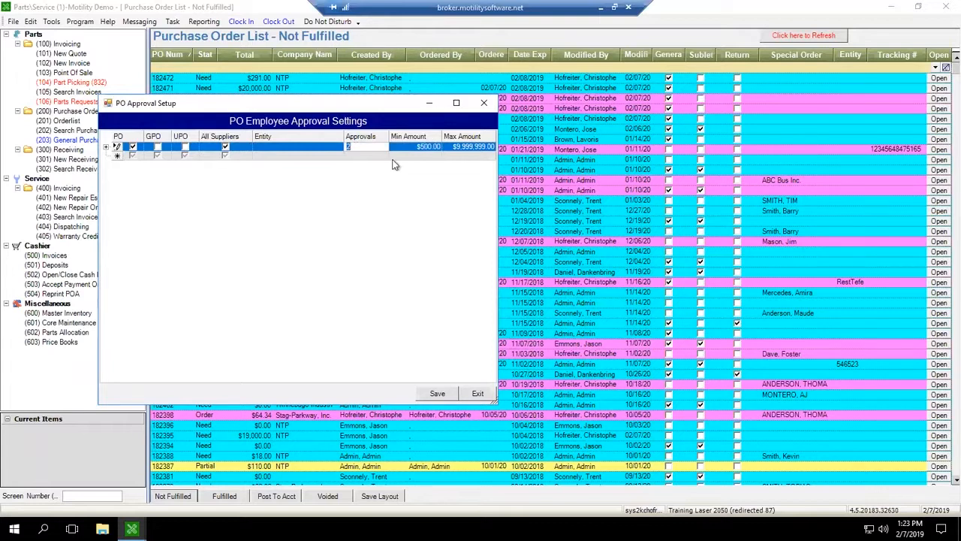
{"action": "left_click", "coordinate": [363, 147]}
{"action": "left_click", "coordinate": [269, 149]}
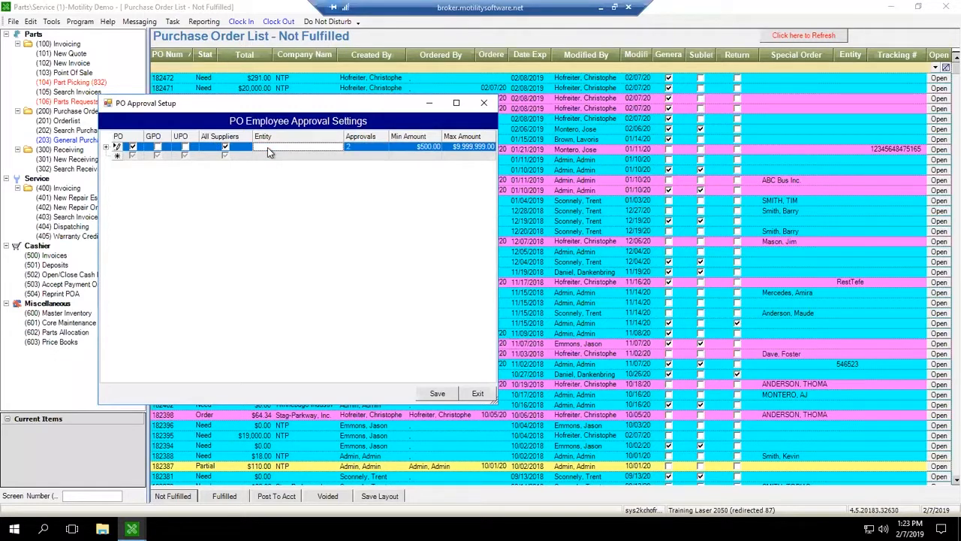
{"action": "left_click", "coordinate": [106, 149]}
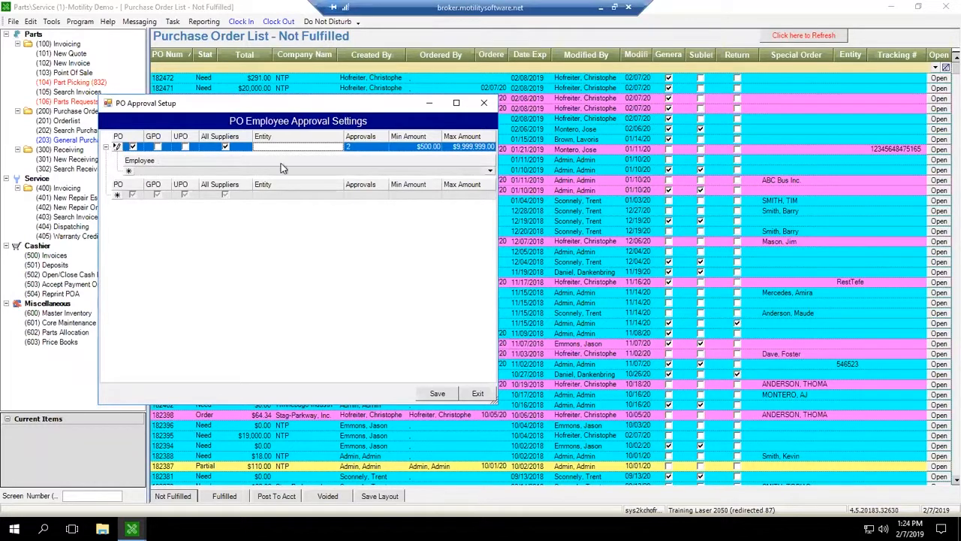
{"action": "left_click", "coordinate": [146, 173]}
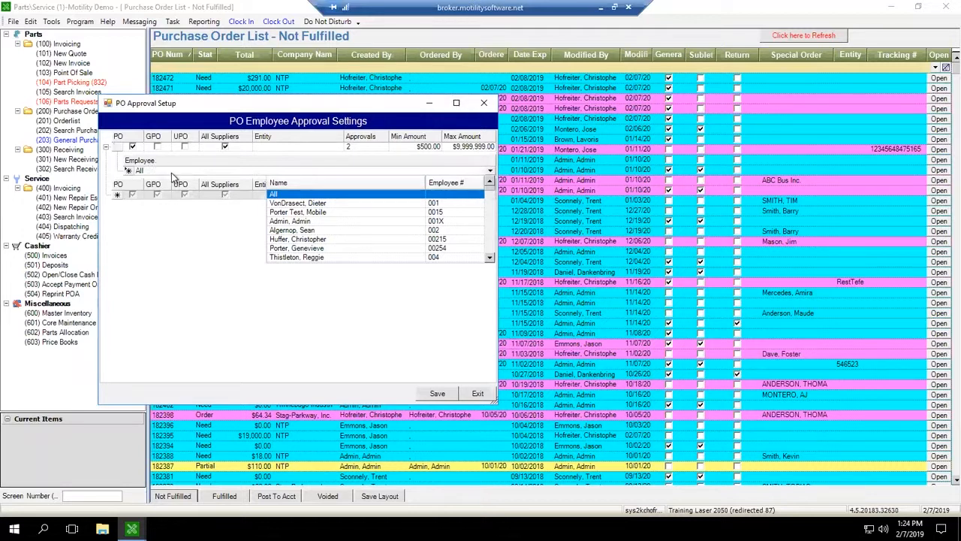
{"action": "left_click", "coordinate": [299, 240]}
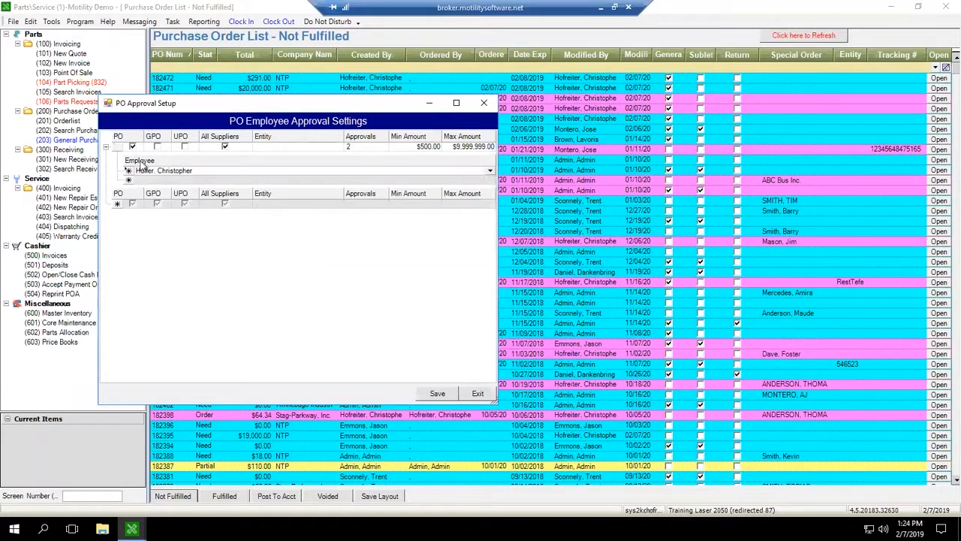
{"action": "left_click", "coordinate": [197, 181]}
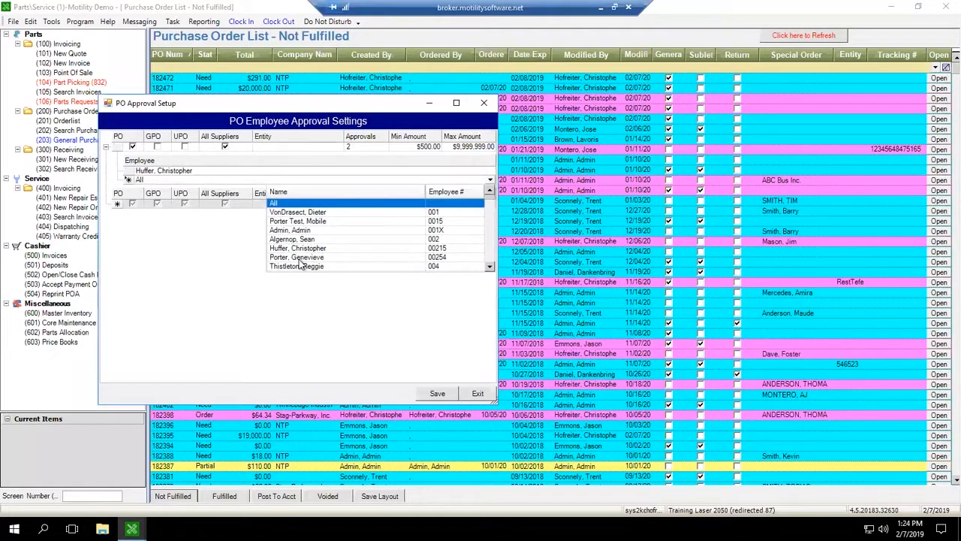
{"action": "left_click", "coordinate": [299, 258]}
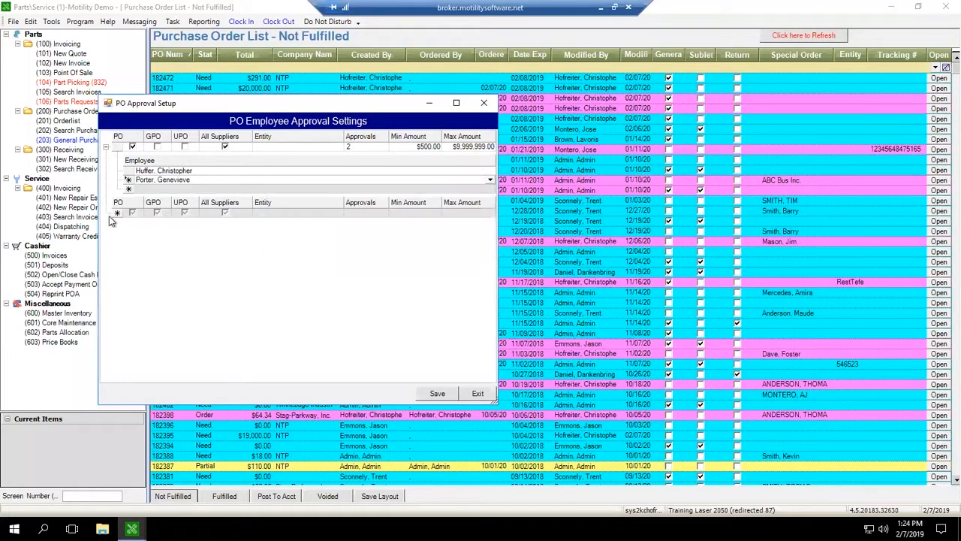
{"action": "left_click", "coordinate": [185, 188]}
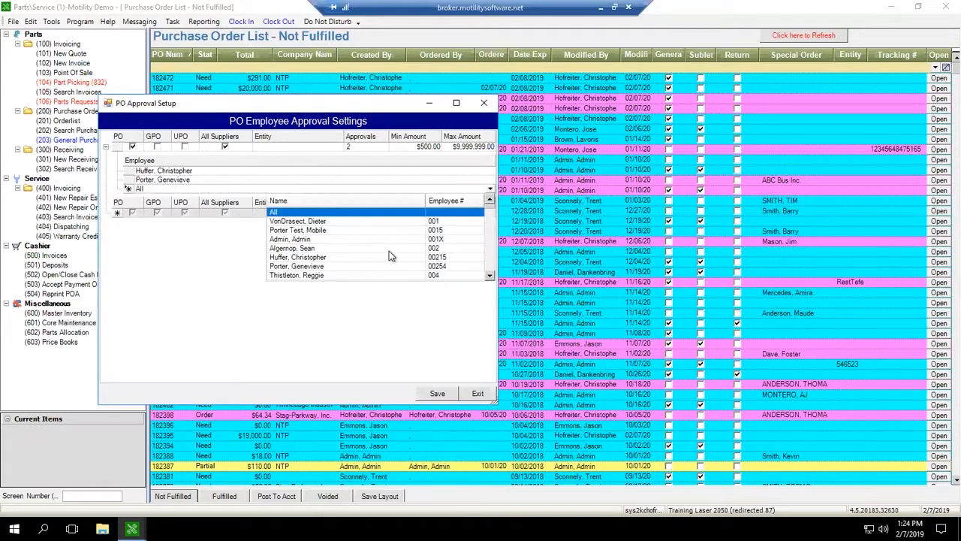
{"action": "scroll", "coordinate": [313, 268], "scroll_direction": "down", "scroll_amount": 2}
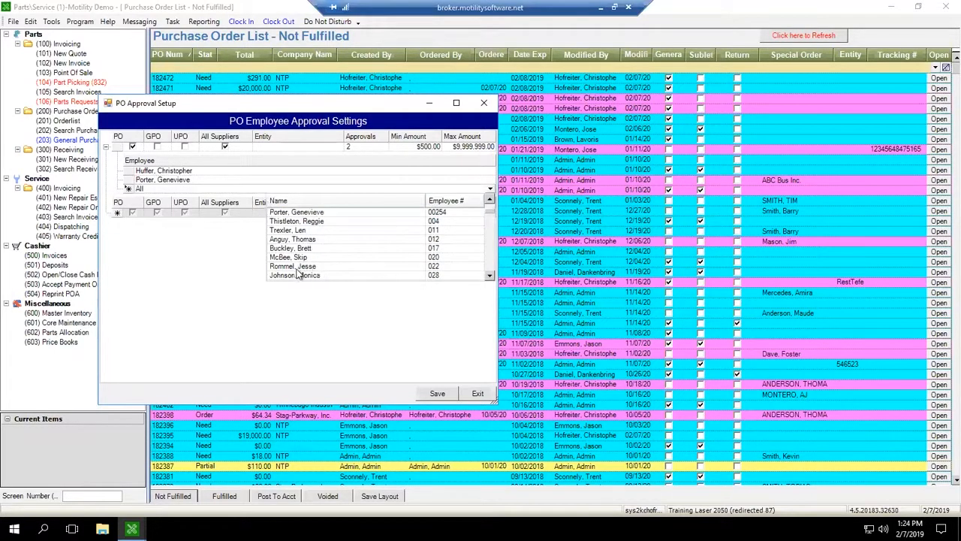
{"action": "left_click", "coordinate": [296, 267]}
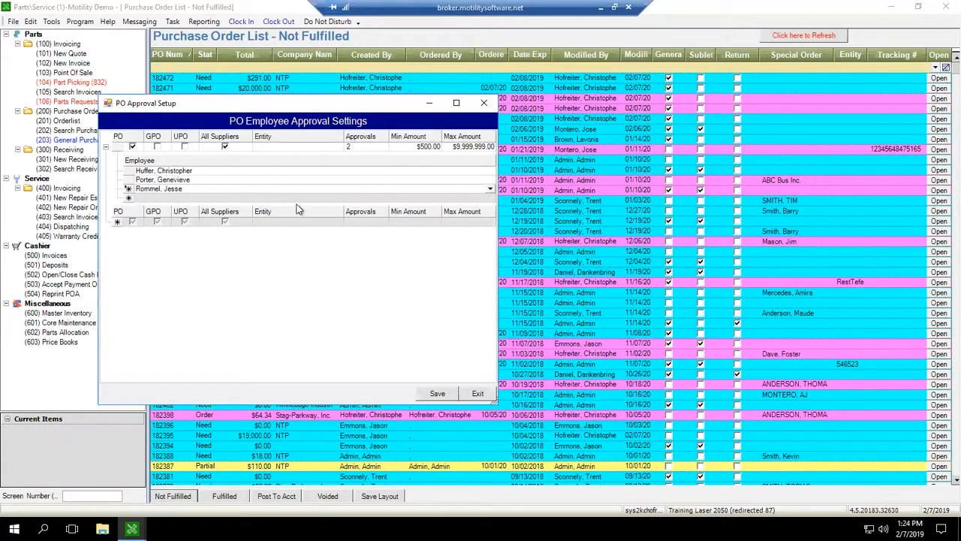
{"action": "left_click", "coordinate": [171, 199]}
{"action": "scroll", "coordinate": [361, 268], "scroll_direction": "down", "scroll_amount": 10}
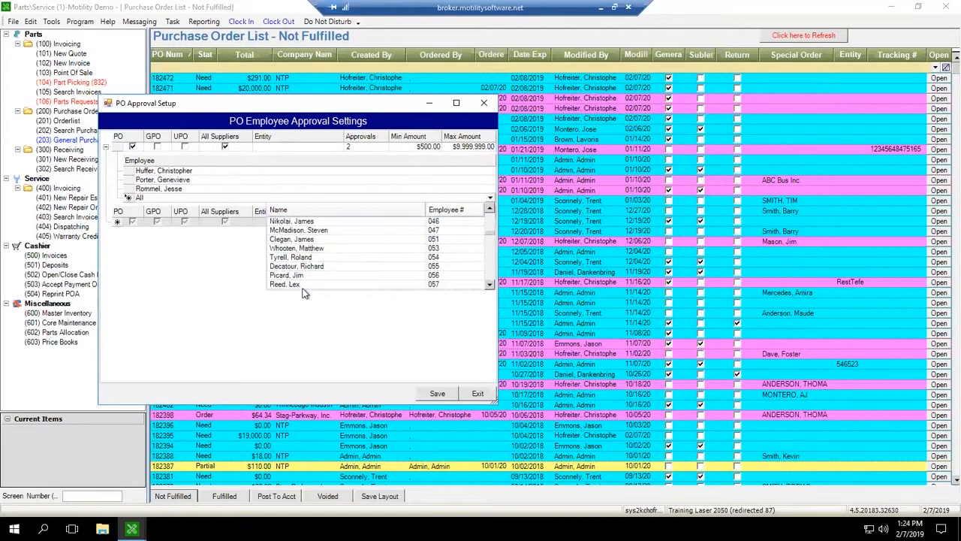
{"action": "left_click", "coordinate": [299, 285]}
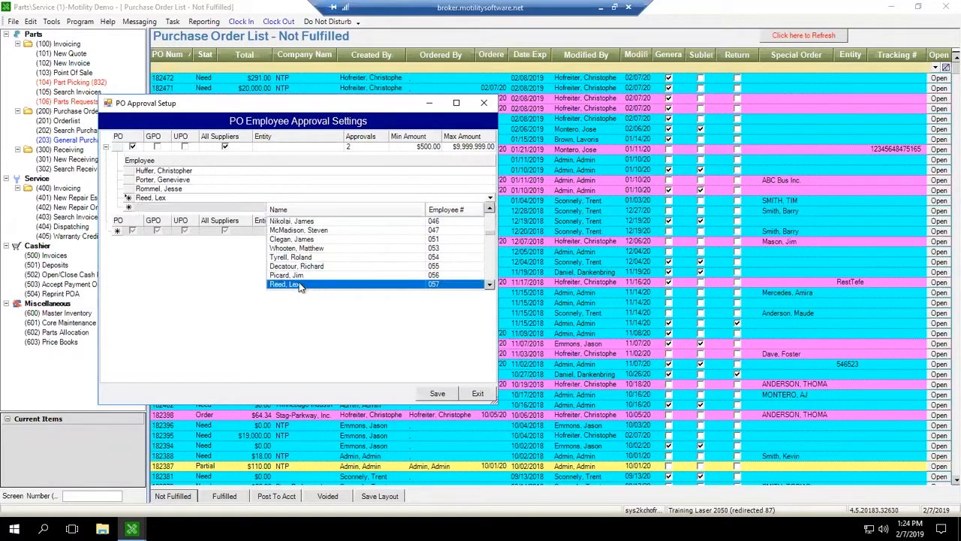
{"action": "left_click", "coordinate": [183, 191]}
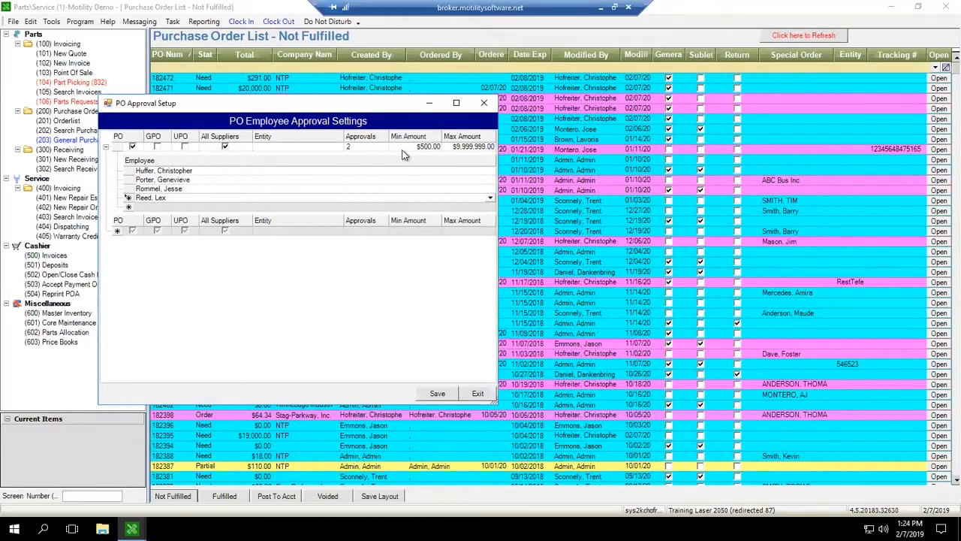
Step: Set the rule's approvals to 2, save the approval settings and exit the setup
{"action": "left_click", "coordinate": [371, 146]}
{"action": "type", "text": "2"}
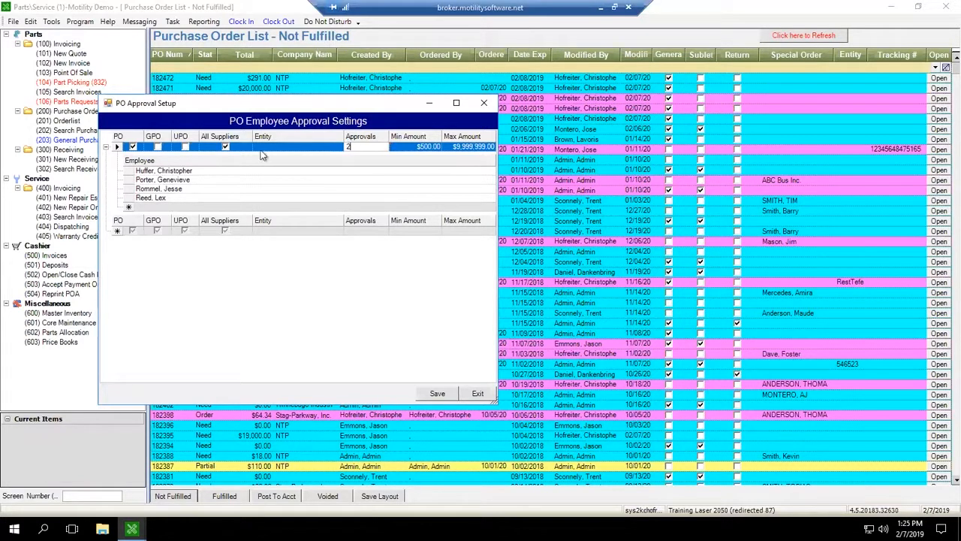
{"action": "left_click", "coordinate": [437, 393]}
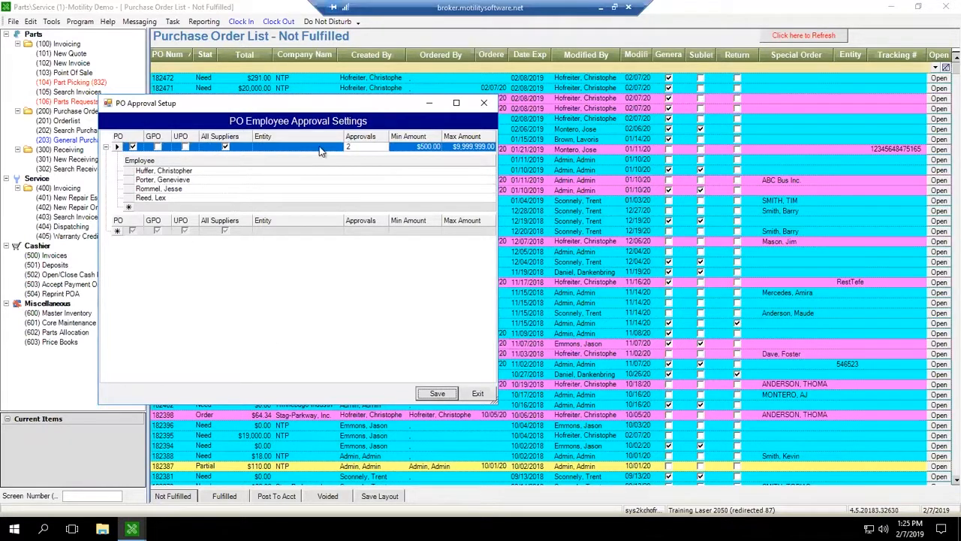
{"action": "left_click", "coordinate": [478, 393]}
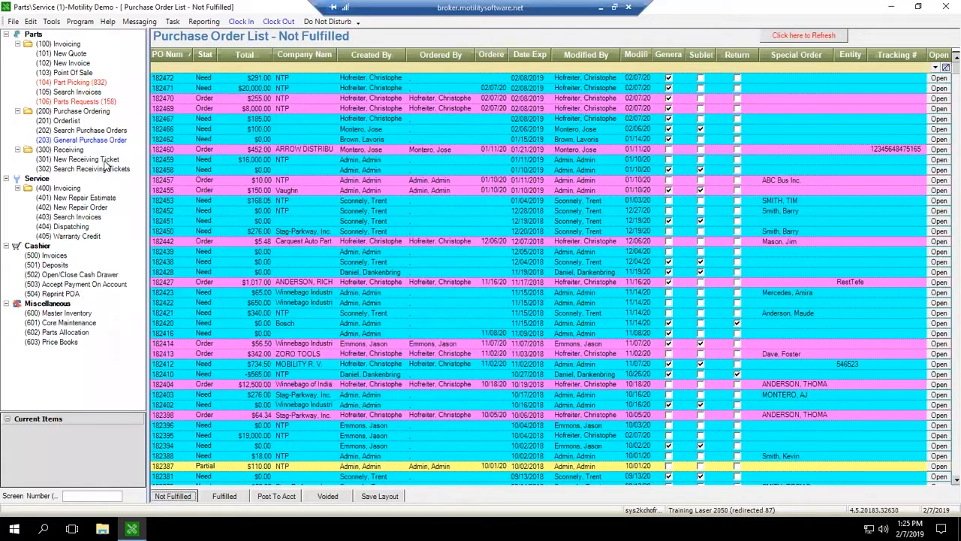
Step: Open a new general purchase order and search for vendor NTP as its entity
{"action": "left_click", "coordinate": [66, 140]}
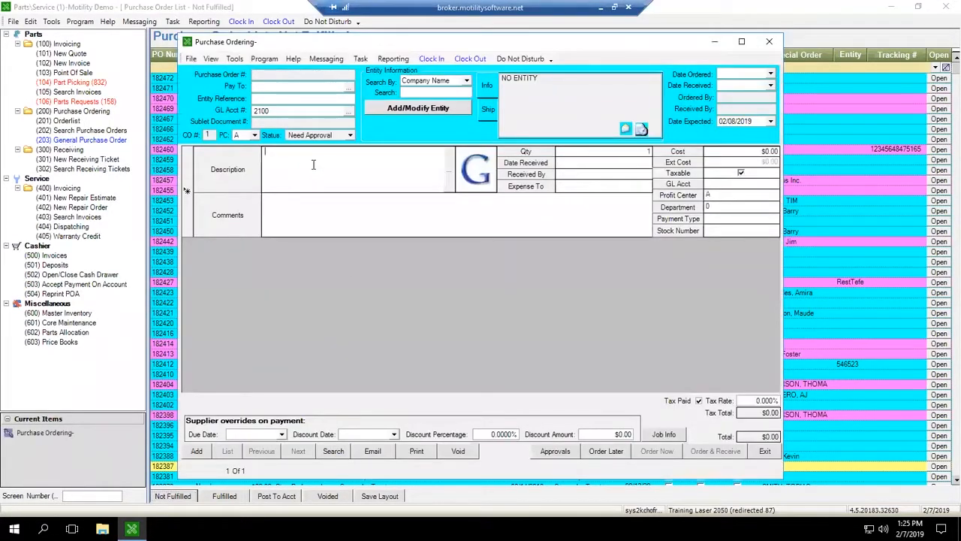
{"action": "left_click", "coordinate": [439, 92]}
{"action": "type", "text": "ntp"}
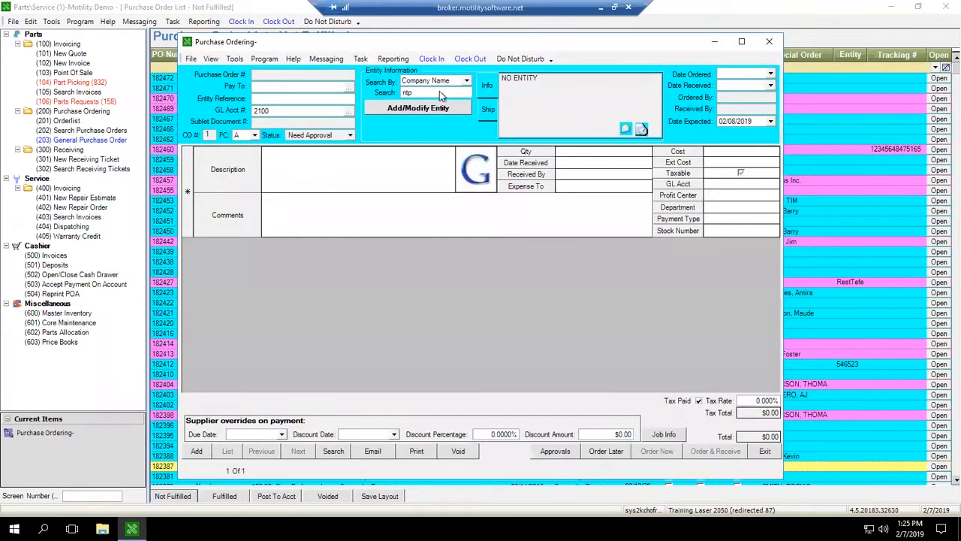
{"action": "key", "text": "Return"}
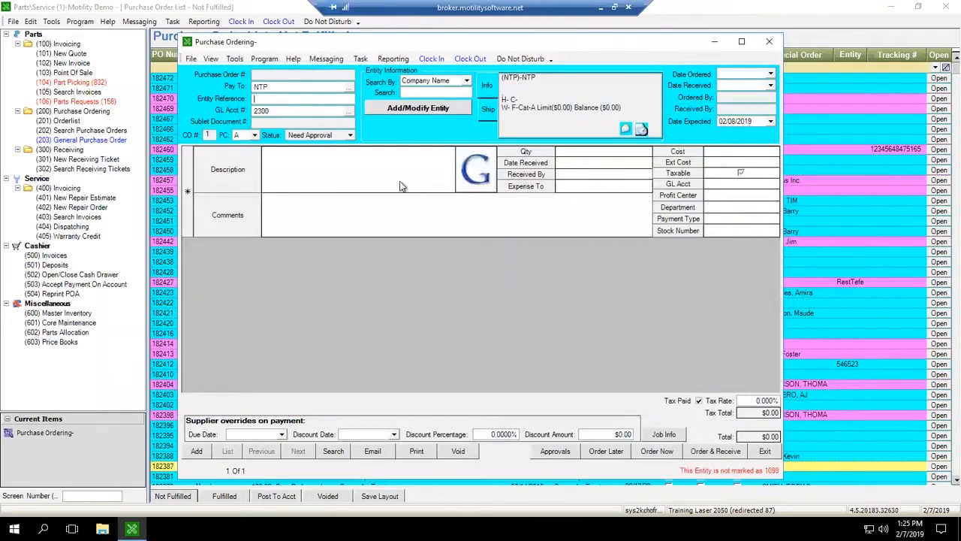
Step: Add a line item described as test with a cost of $600
{"action": "left_click", "coordinate": [383, 169]}
{"action": "type", "text": "test"}
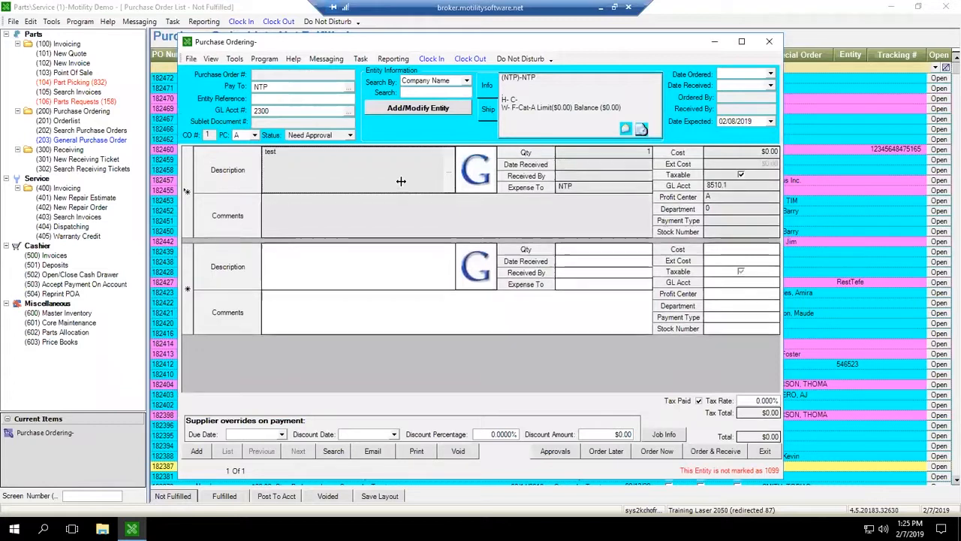
{"action": "left_click", "coordinate": [699, 157]}
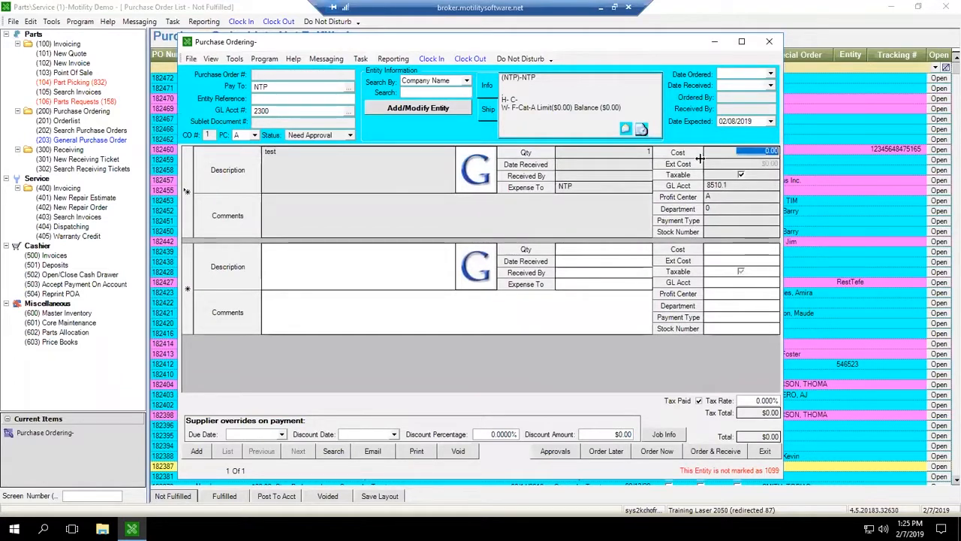
{"action": "type", "text": "600"}
{"action": "key", "text": "Tab"}
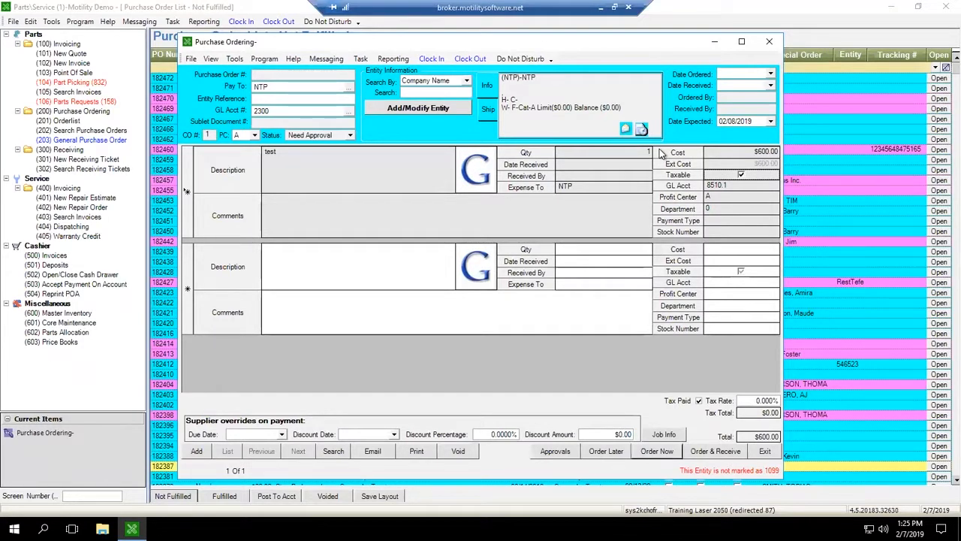
Step: Save the order for later, then place it with Order Now, confirming and accepting the default copies
{"action": "left_click", "coordinate": [606, 452]}
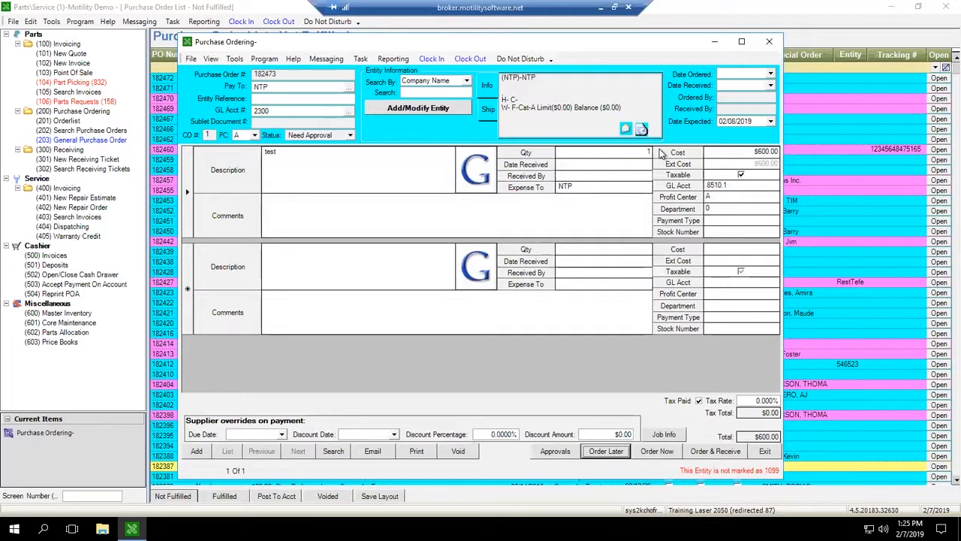
{"action": "left_click", "coordinate": [657, 452]}
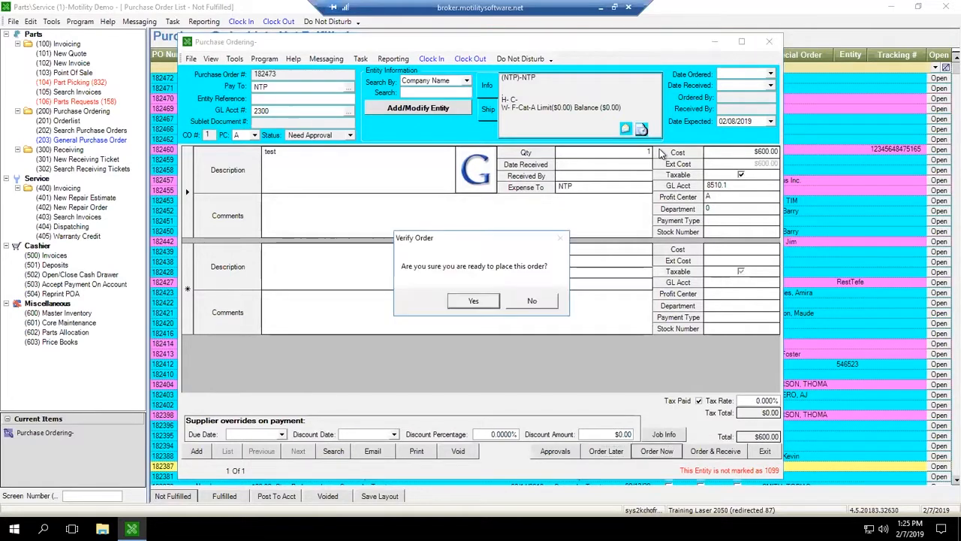
{"action": "key", "text": "Return"}
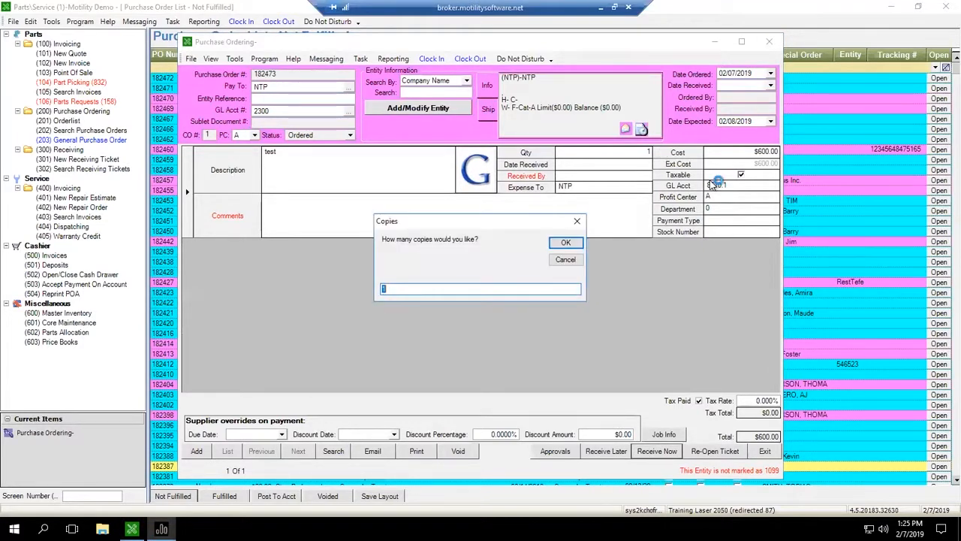
{"action": "key", "text": "Return"}
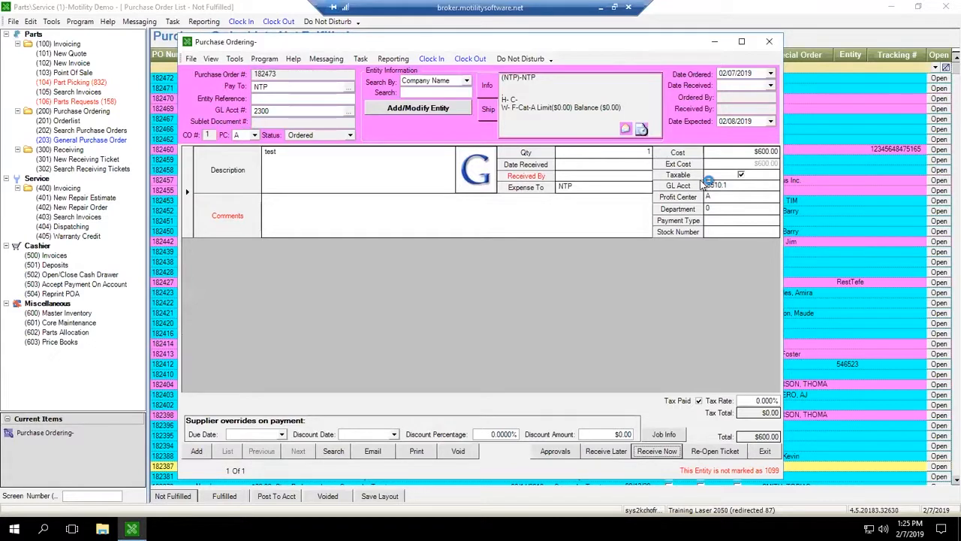
Step: Open the PO approval settings, tick GPO and UPO on the rule and save
{"action": "left_click", "coordinate": [341, 223]}
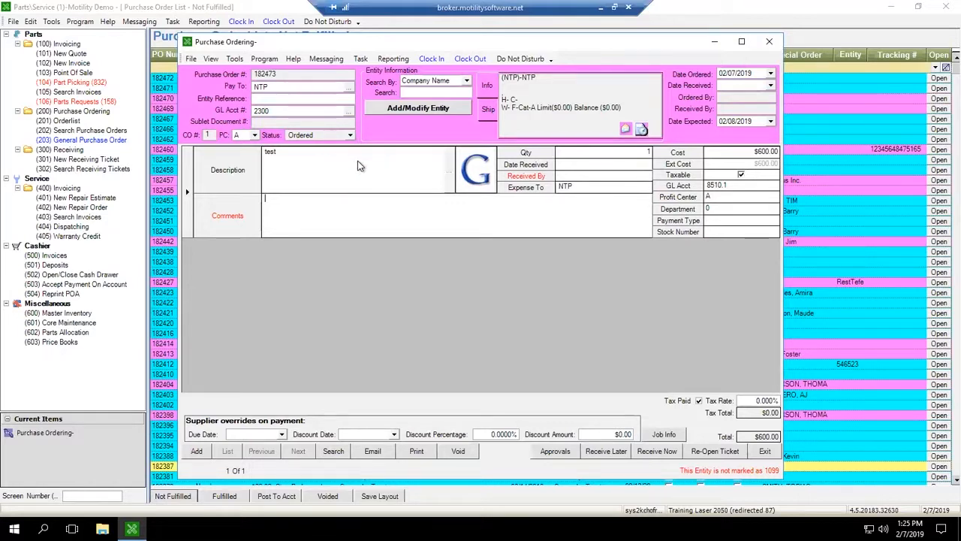
{"action": "left_click", "coordinate": [30, 22]}
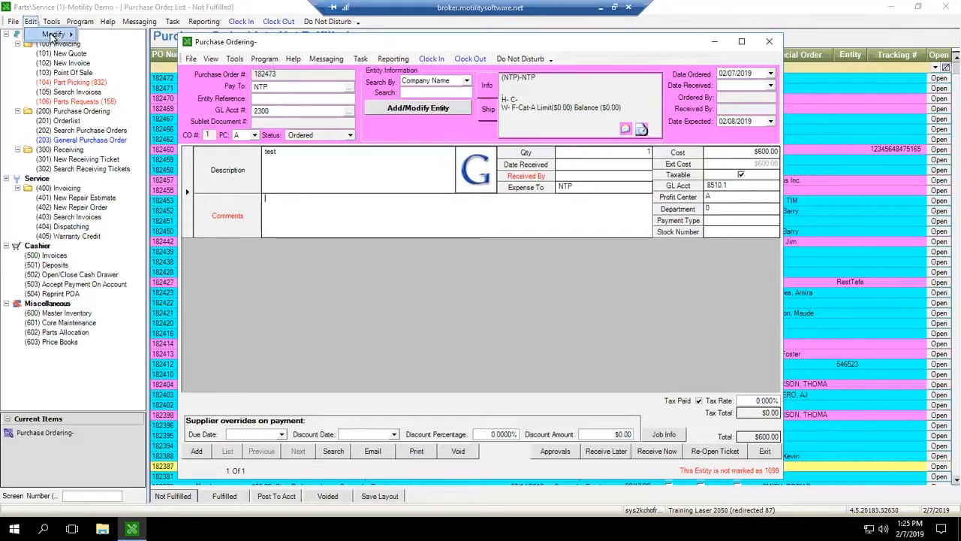
{"action": "mouse_move", "coordinate": [52, 34]}
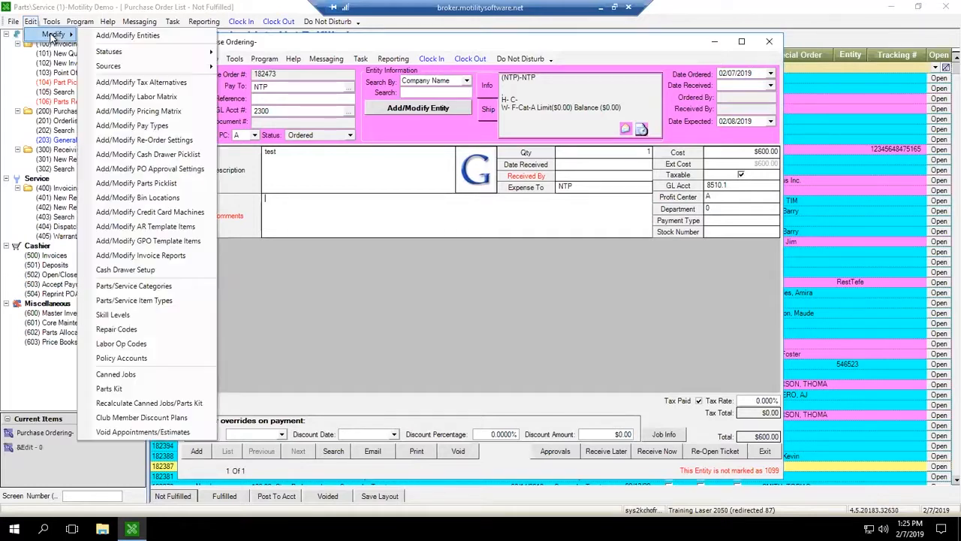
{"action": "left_click", "coordinate": [145, 168]}
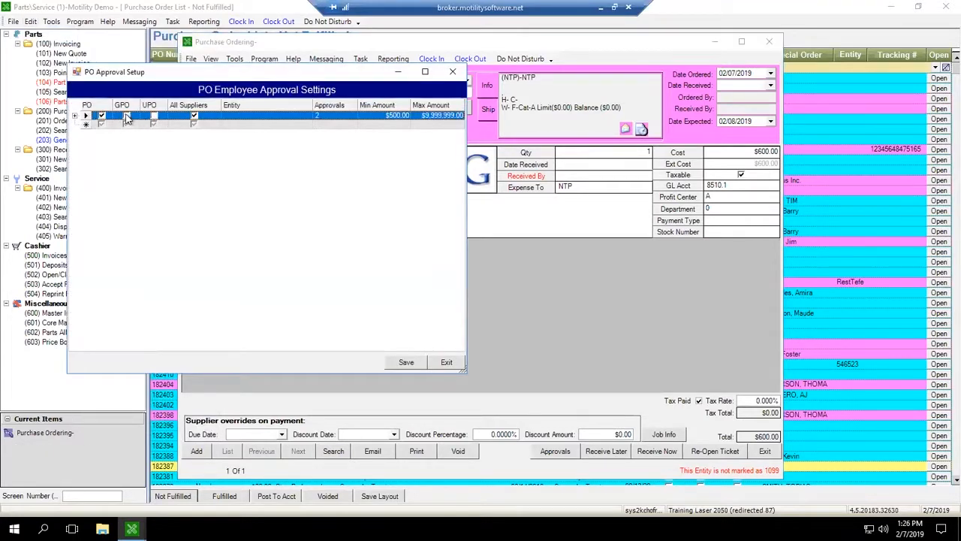
{"action": "left_click", "coordinate": [226, 115]}
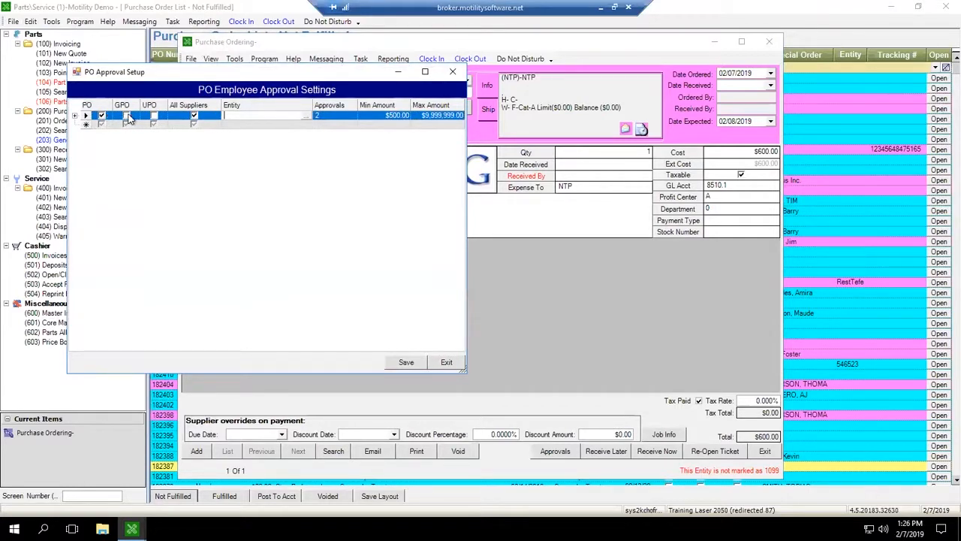
{"action": "left_click", "coordinate": [132, 116]}
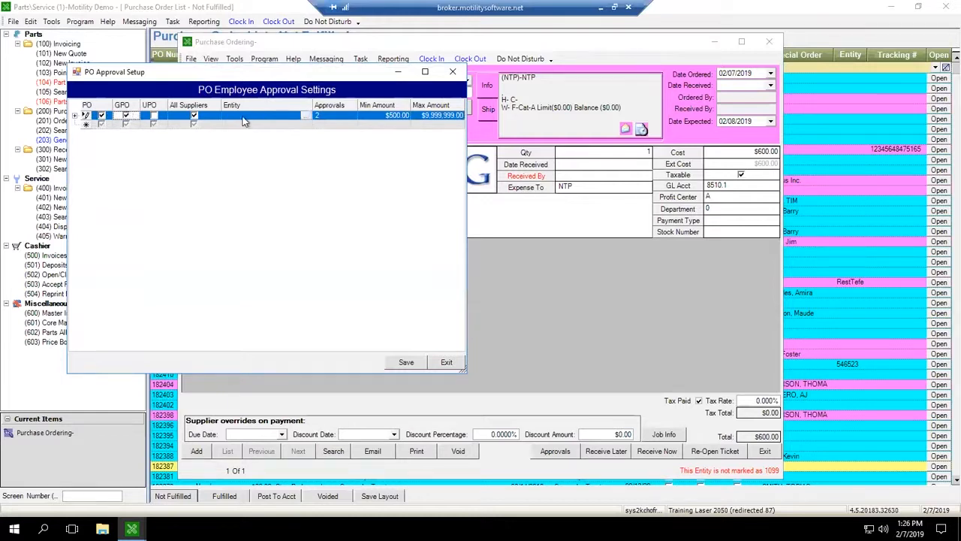
{"action": "left_click", "coordinate": [153, 115]}
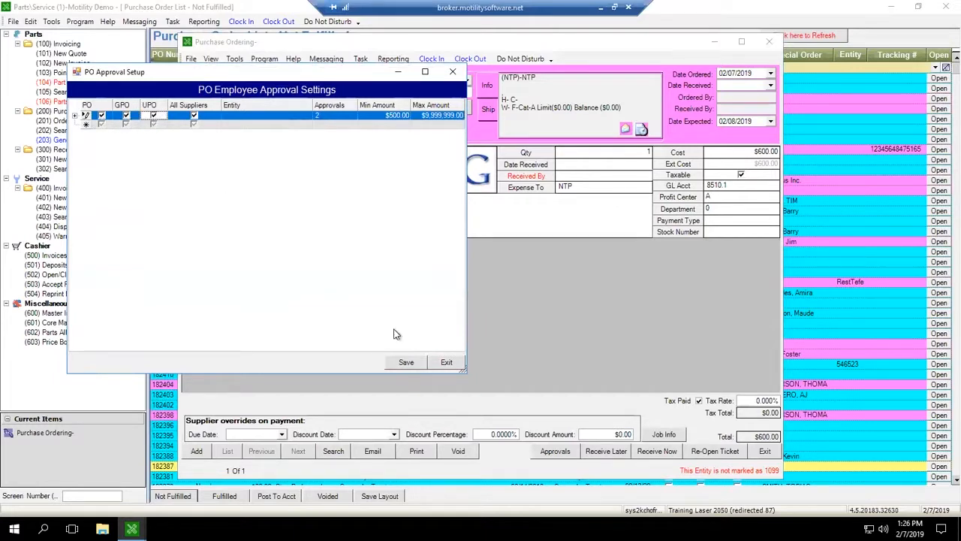
{"action": "left_click", "coordinate": [406, 363]}
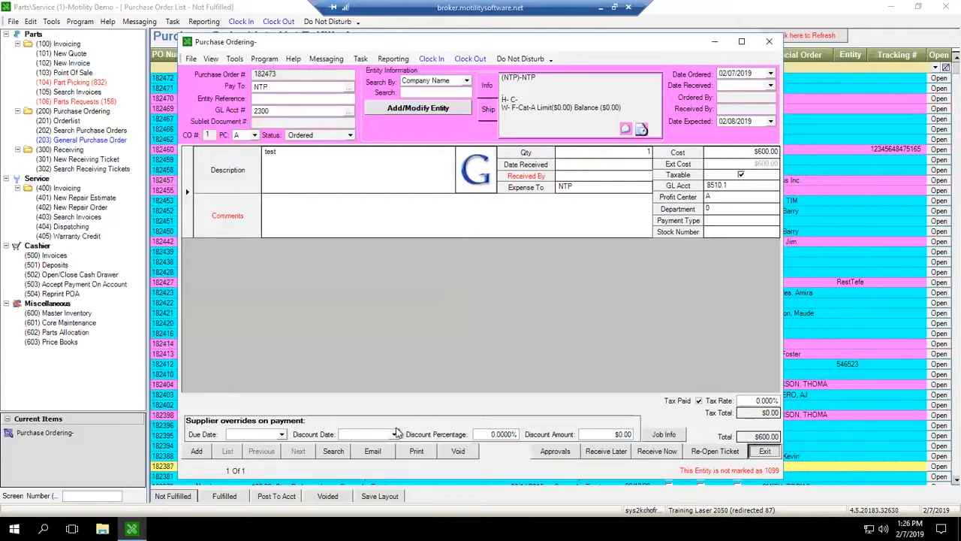
Step: Exit the order and start a new purchase order for vendor NTP
{"action": "left_click", "coordinate": [764, 451]}
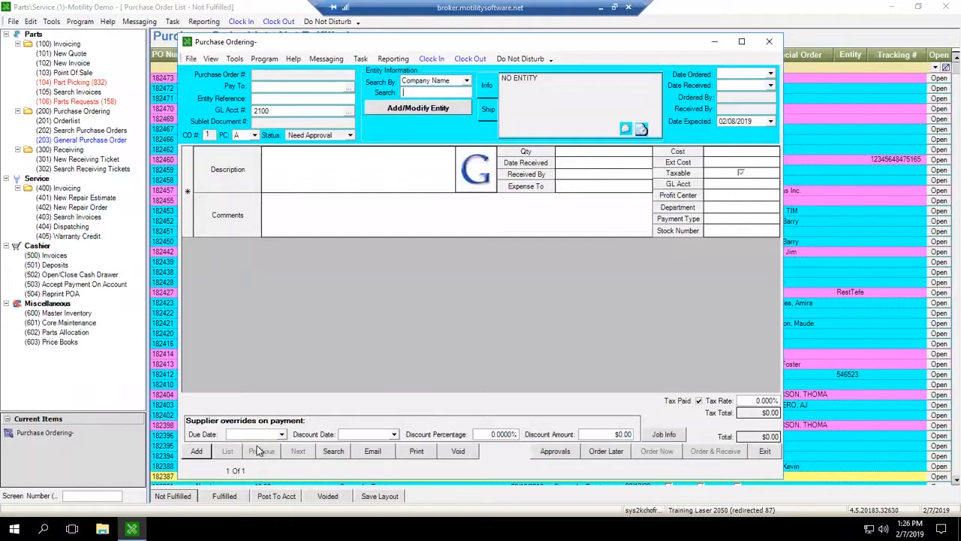
{"action": "type", "text": "ntp"}
{"action": "key", "text": "Return"}
{"action": "key", "text": "Return"}
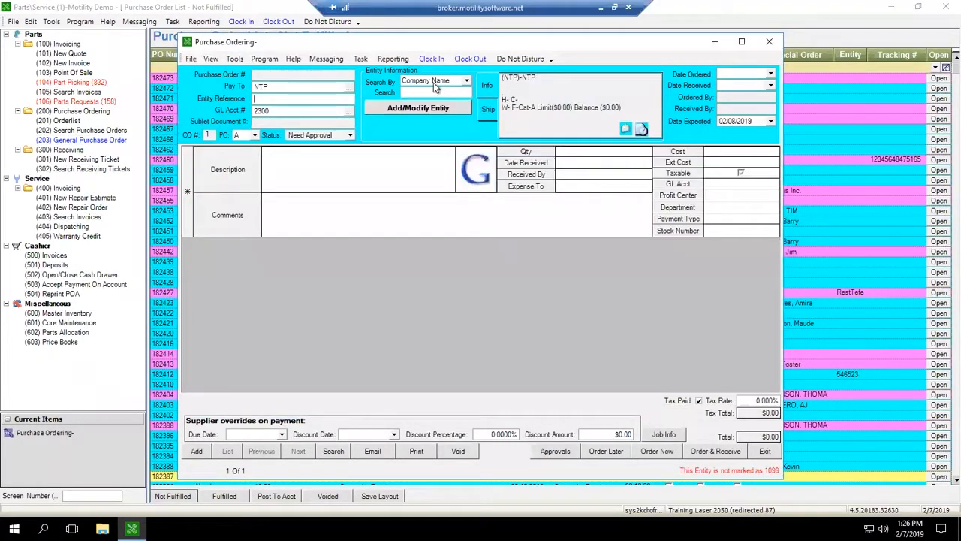
Step: On the new order, enter a line item described as test with a cost of $600
{"action": "type", "text": "test"}
{"action": "left_click", "coordinate": [724, 153]}
{"action": "type", "text": "600"}
{"action": "key", "text": "Tab"}
Step: Place the order with Order Now, dismissing the approval warning and accepting the default number of copies
{"action": "left_click", "coordinate": [659, 455]}
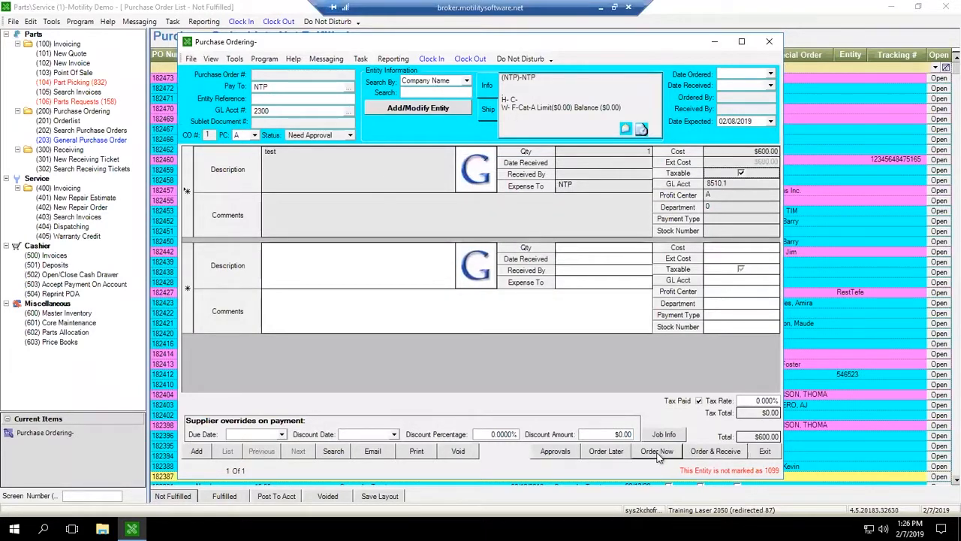
{"action": "key", "text": "Return"}
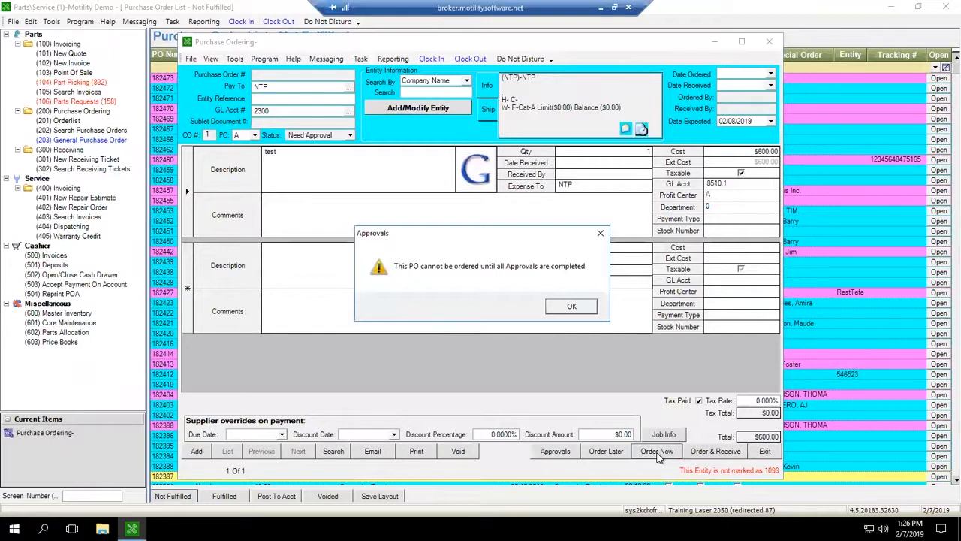
{"action": "key", "text": "Return"}
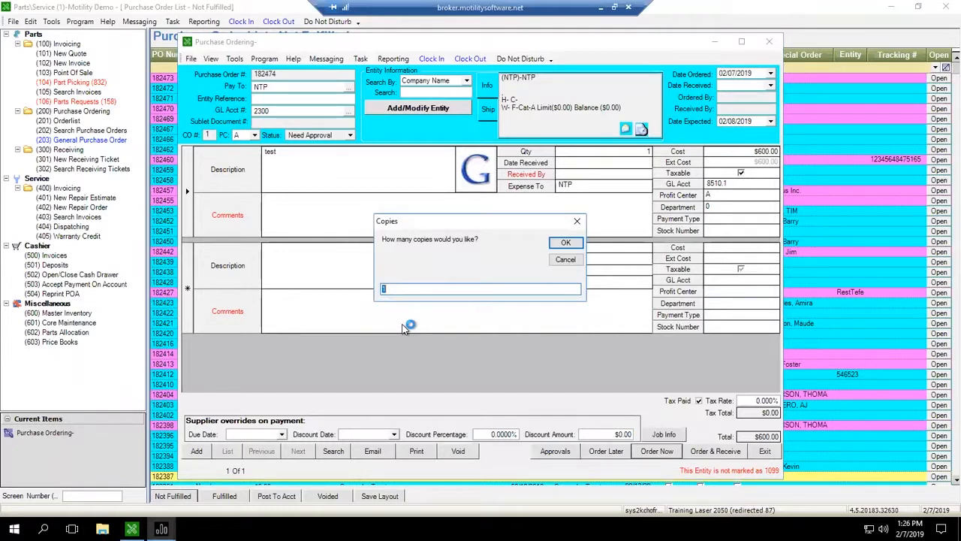
{"action": "key", "text": "Return"}
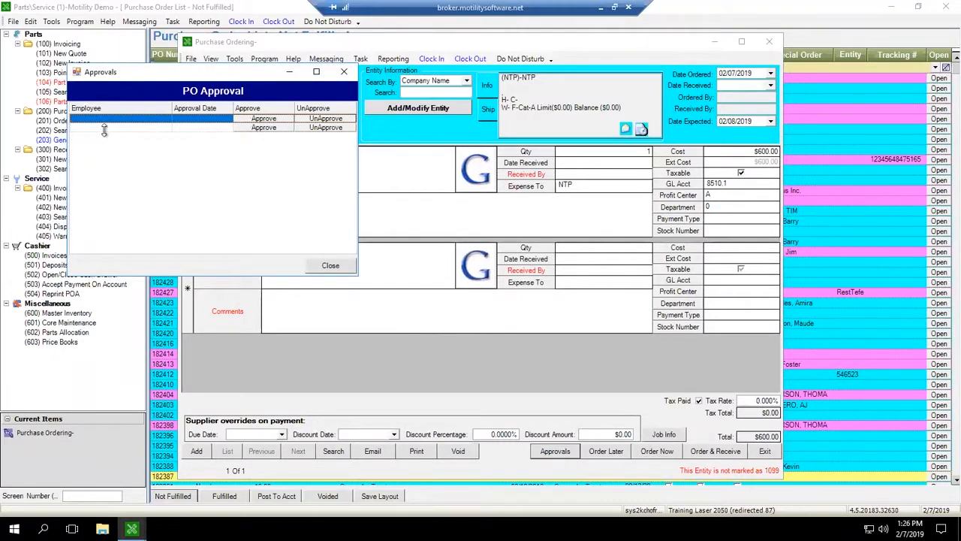
Step: Try to approve the order in the PO approval list, then close the approvals window
{"action": "left_click", "coordinate": [264, 119]}
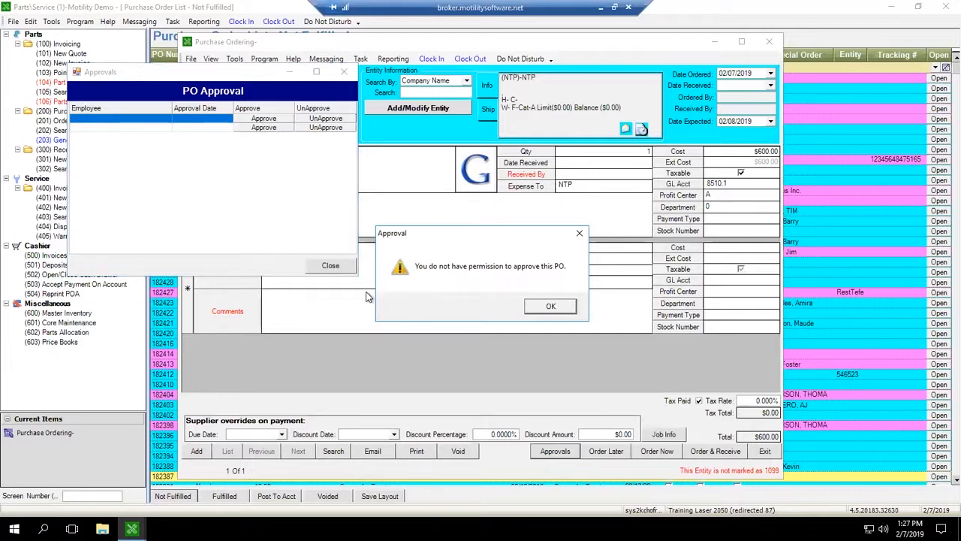
{"action": "key", "text": "Return"}
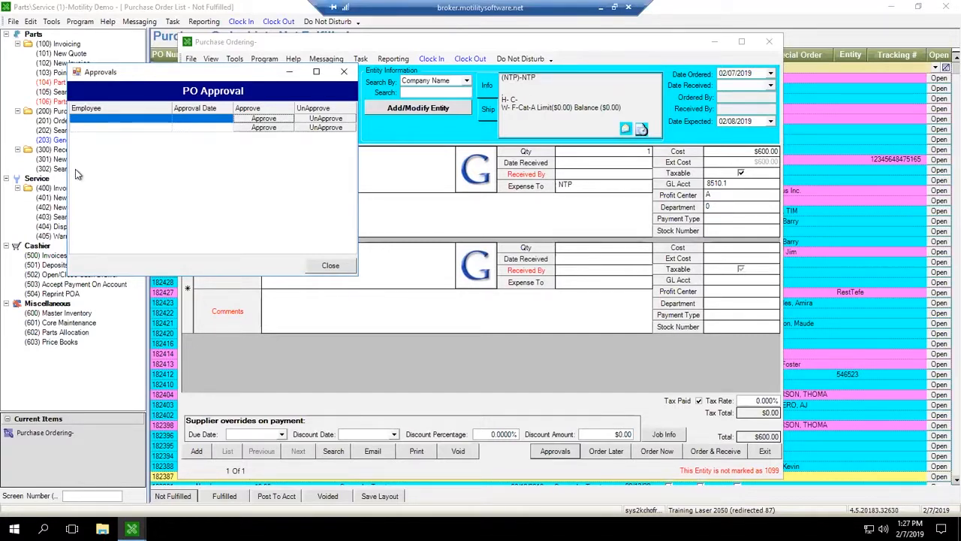
{"action": "left_click", "coordinate": [102, 128]}
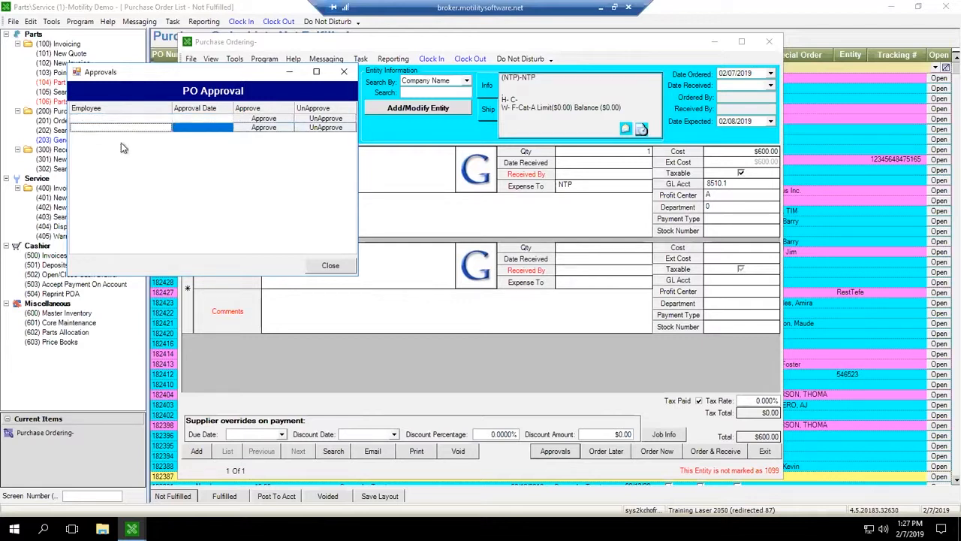
{"action": "left_click", "coordinate": [343, 129]}
{"action": "left_click", "coordinate": [344, 71]}
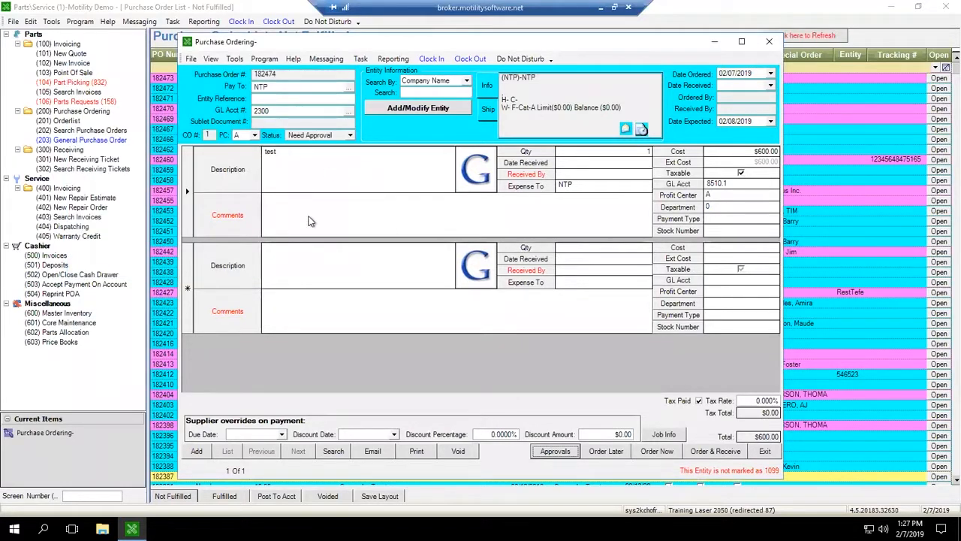
Step: Exit the purchase order to return to the purchase order list
{"action": "left_click", "coordinate": [318, 169]}
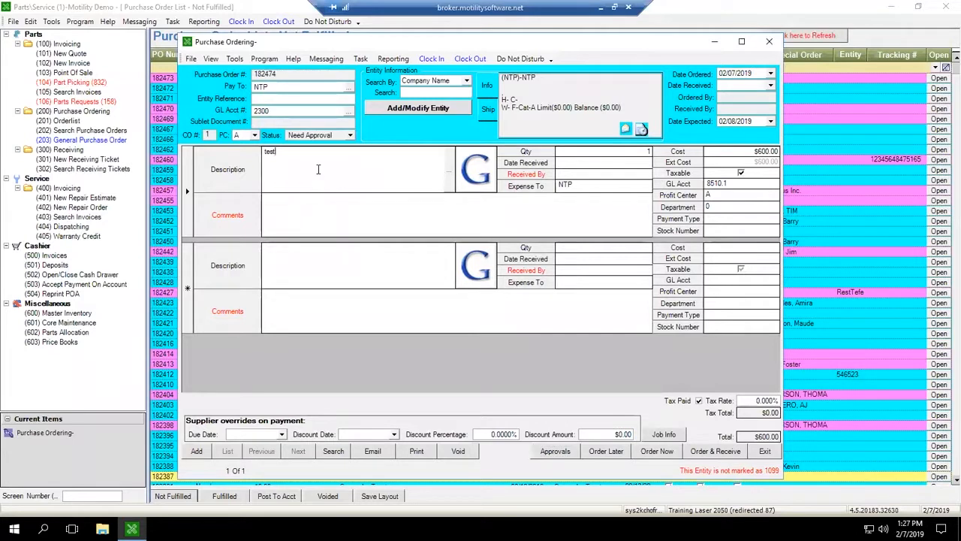
{"action": "left_click", "coordinate": [717, 137]}
{"action": "left_click", "coordinate": [764, 451]}
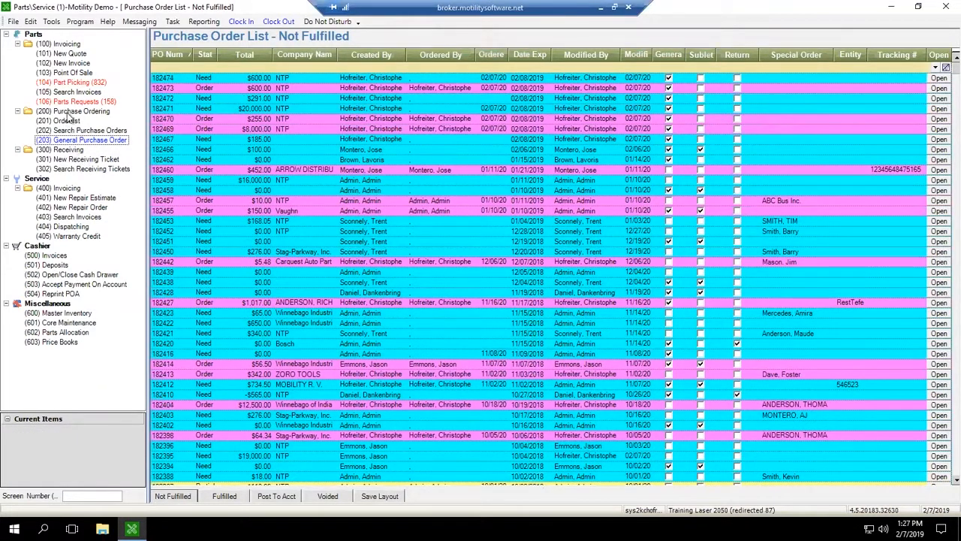
Step: Open purchase order 182459 and review its approval list, then close the approvals window
{"action": "left_click", "coordinate": [69, 111]}
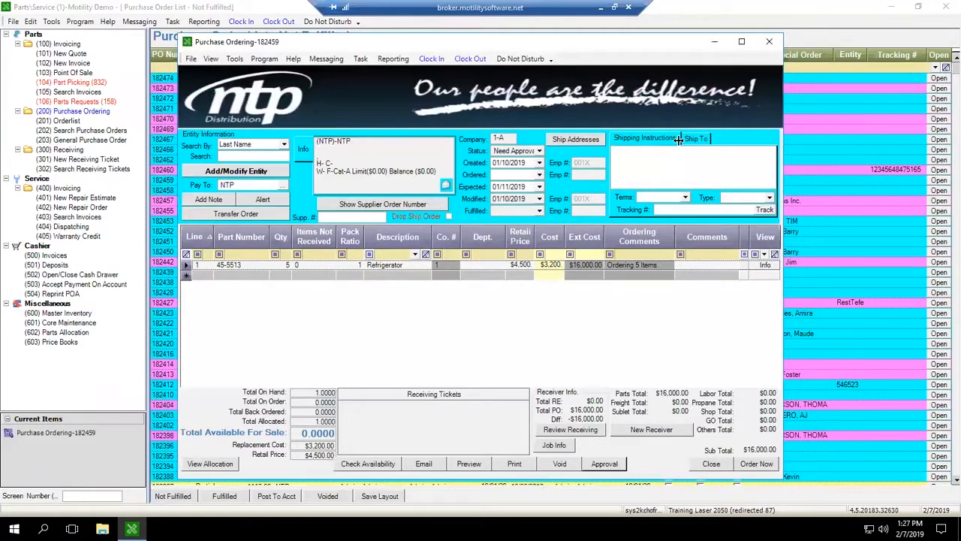
{"action": "left_click", "coordinate": [604, 463]}
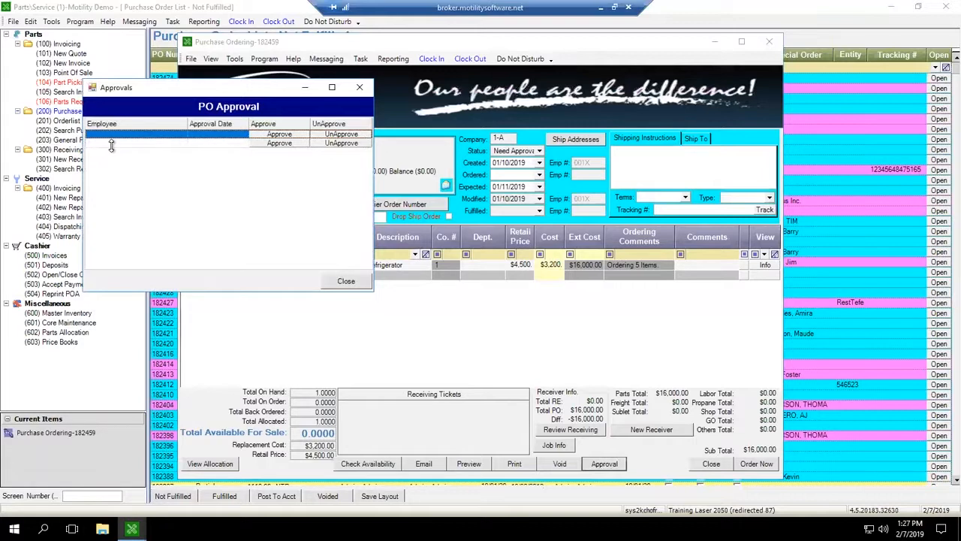
{"action": "left_click", "coordinate": [113, 143]}
{"action": "left_click", "coordinate": [114, 134]}
{"action": "left_click", "coordinate": [112, 146]}
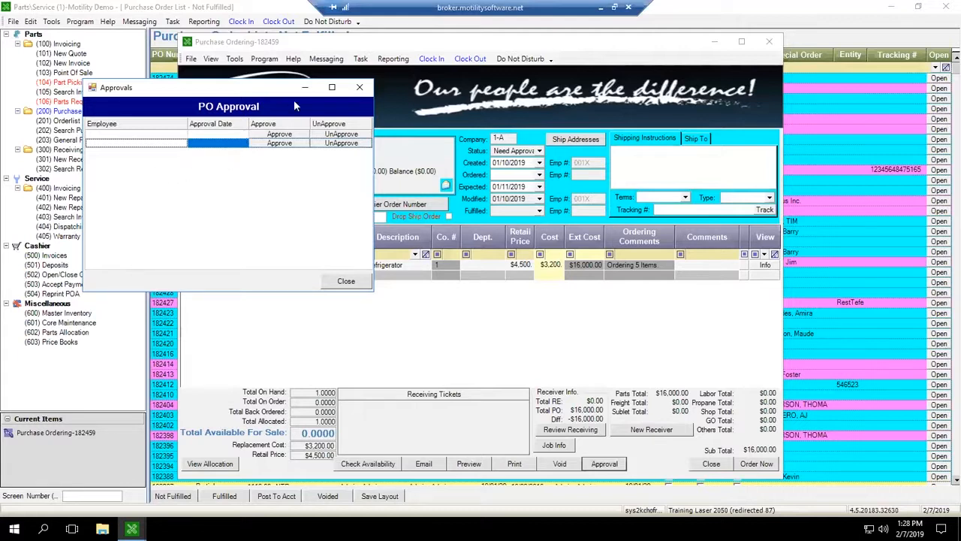
{"action": "left_click", "coordinate": [360, 87]}
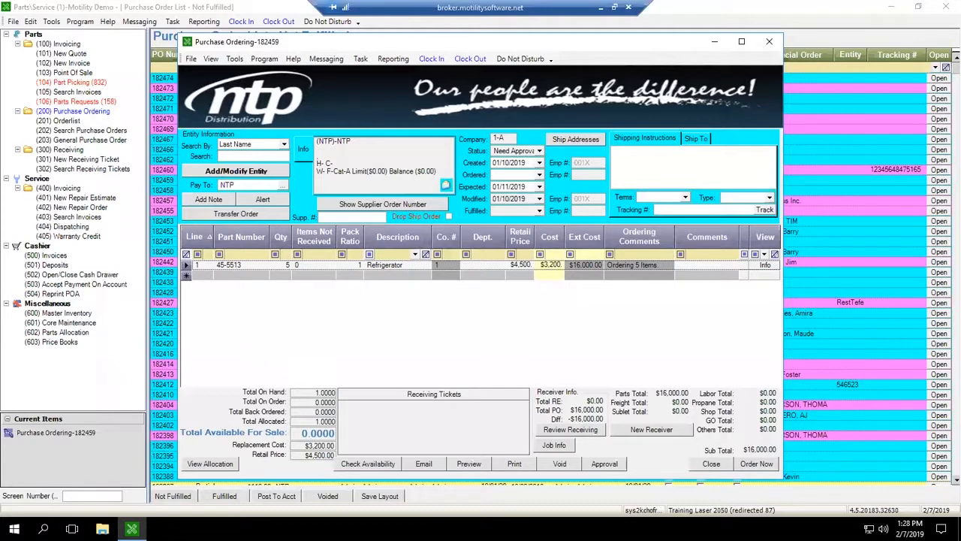
Step: Close the open purchase order 182459 window
{"action": "left_click", "coordinate": [30, 21]}
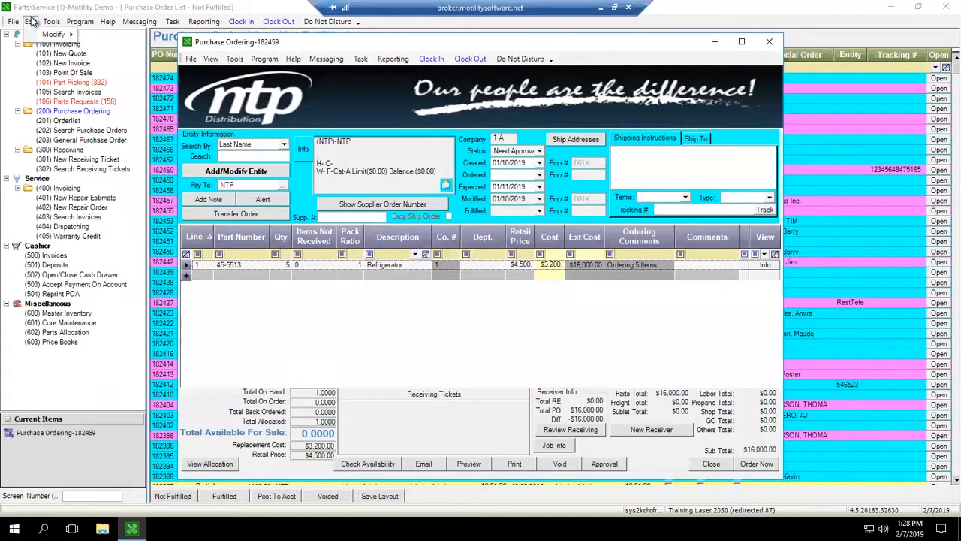
{"action": "mouse_move", "coordinate": [45, 35]}
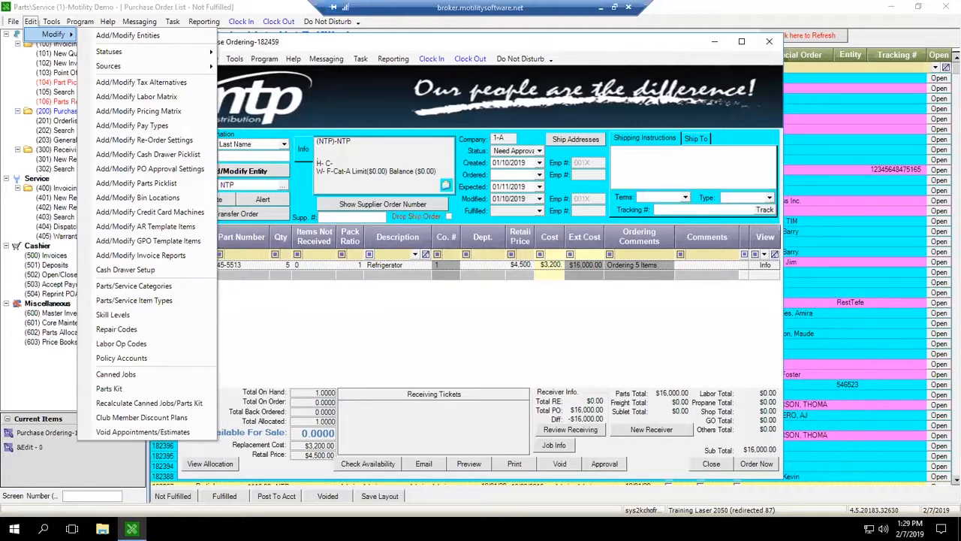
{"action": "left_click", "coordinate": [293, 66]}
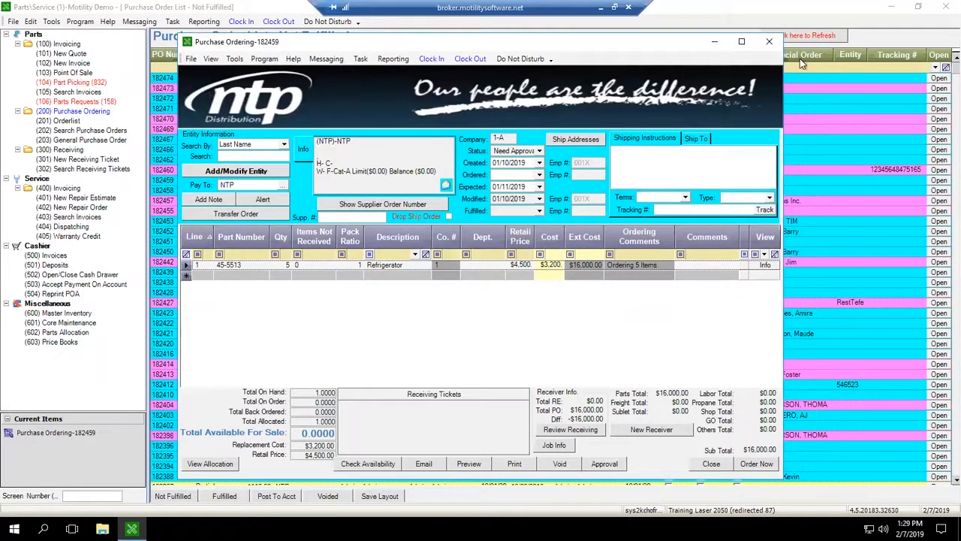
{"action": "left_click", "coordinate": [771, 45]}
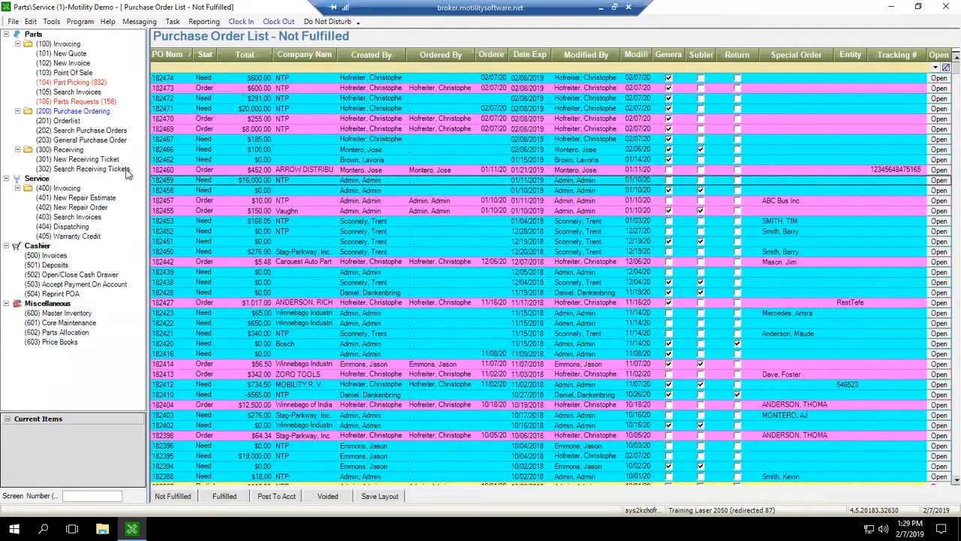
Step: Widen the Status column in the not fulfilled purchase order list
{"action": "left_click", "coordinate": [64, 113]}
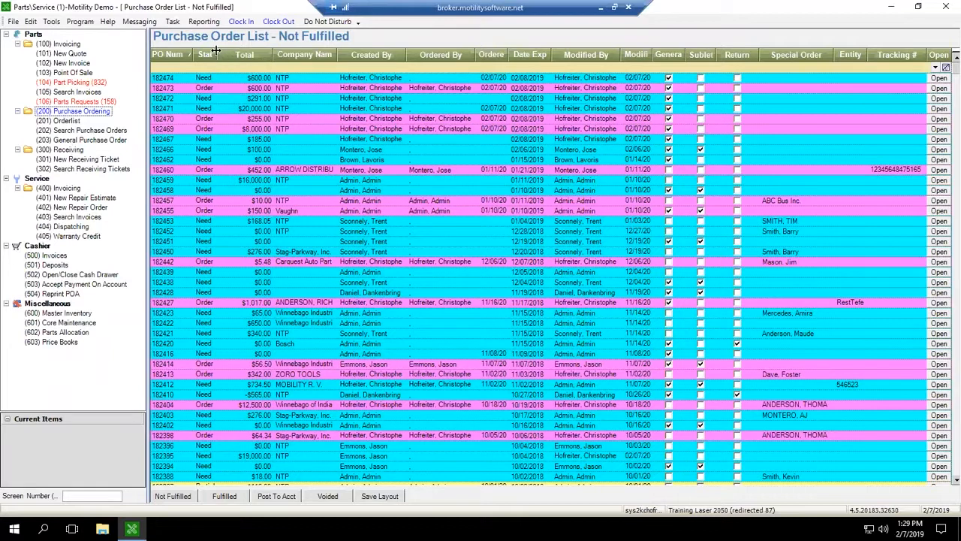
{"action": "left_click_drag", "start_coordinate": [232, 50], "coordinate": [261, 49]}
{"action": "left_click_drag", "start_coordinate": [217, 55], "coordinate": [264, 54]}
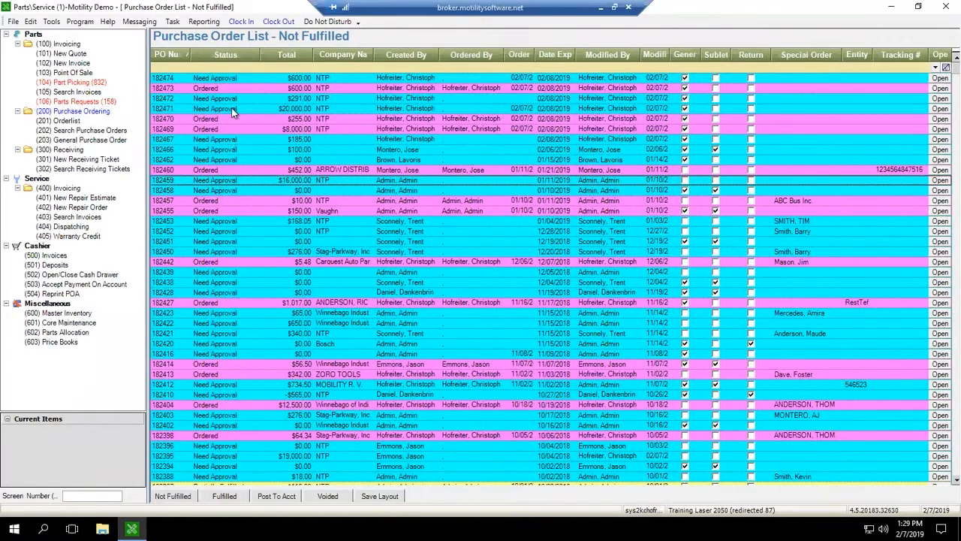
Step: Open purchase order 182452, check its approval list, and close the order again
{"action": "left_click", "coordinate": [223, 233]}
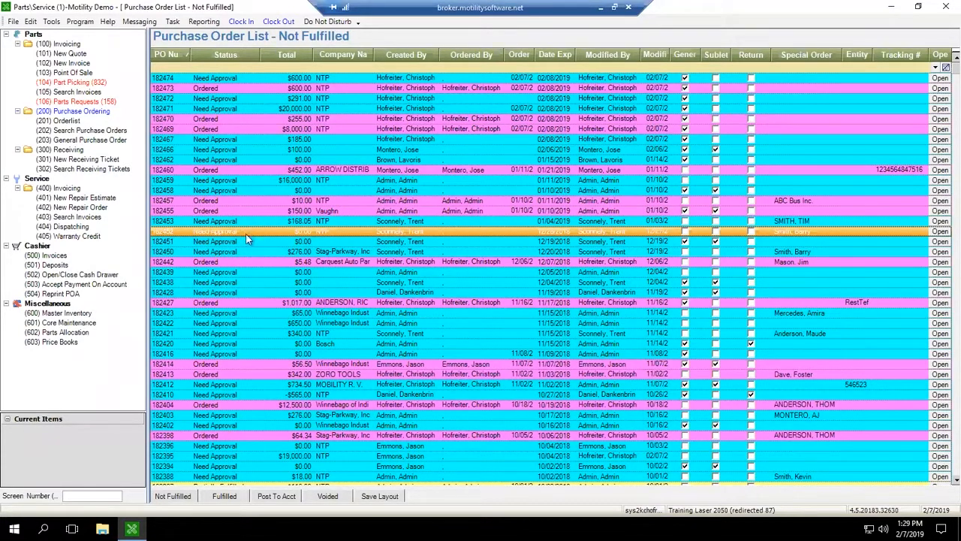
{"action": "double_click", "coordinate": [276, 234]}
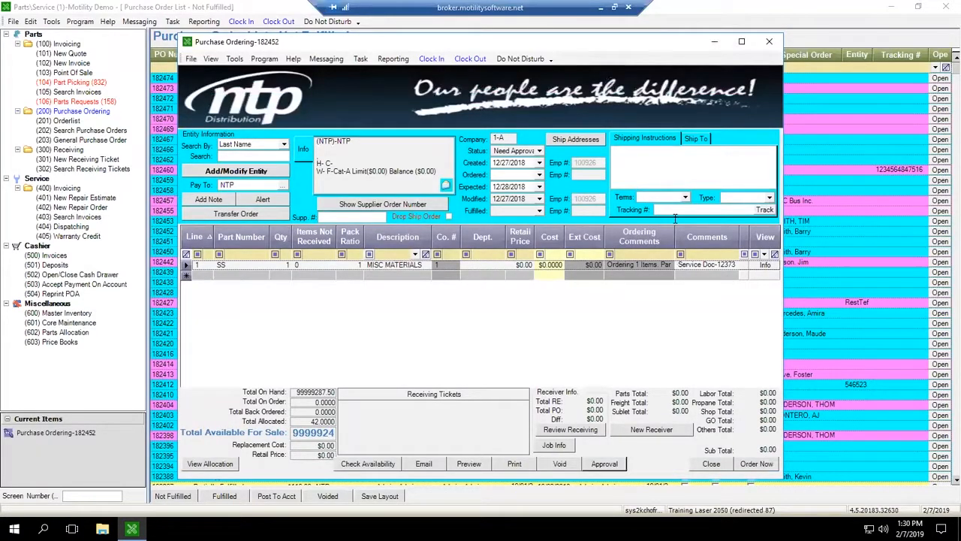
{"action": "left_click", "coordinate": [604, 463]}
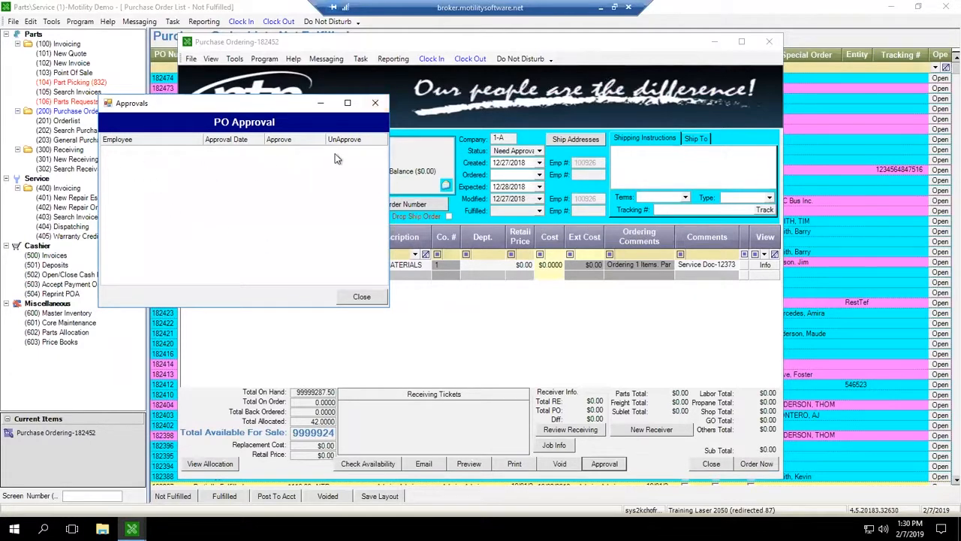
{"action": "left_click", "coordinate": [374, 106]}
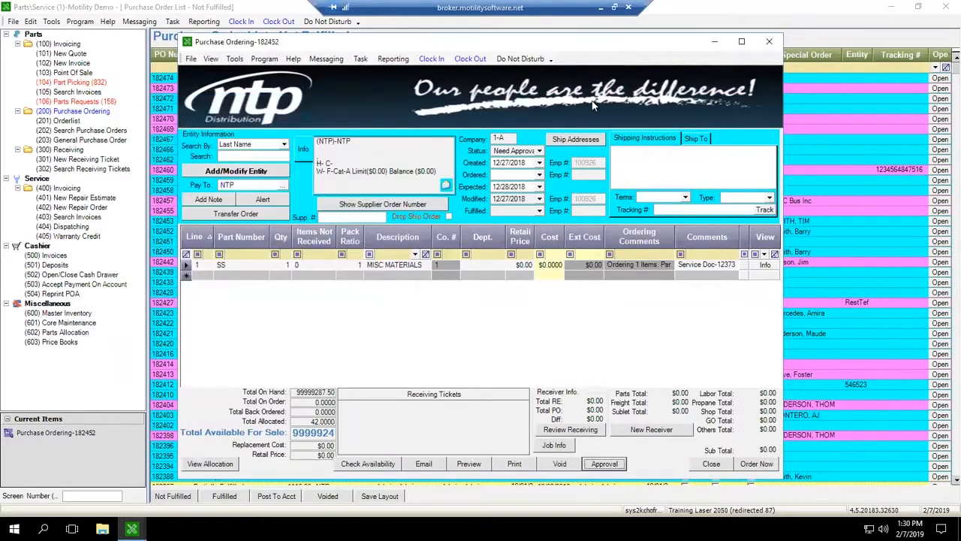
{"action": "left_click", "coordinate": [772, 46]}
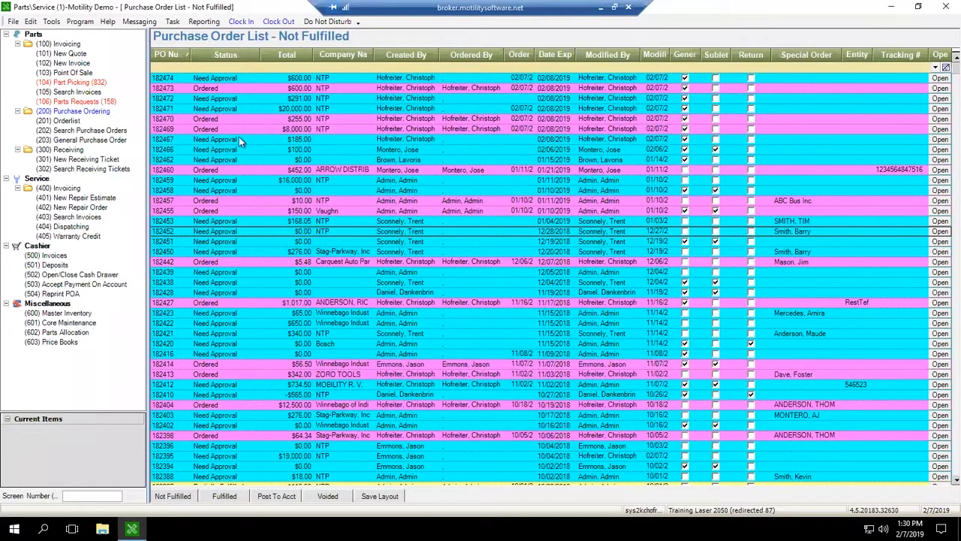
{"action": "left_click", "coordinate": [235, 243]}
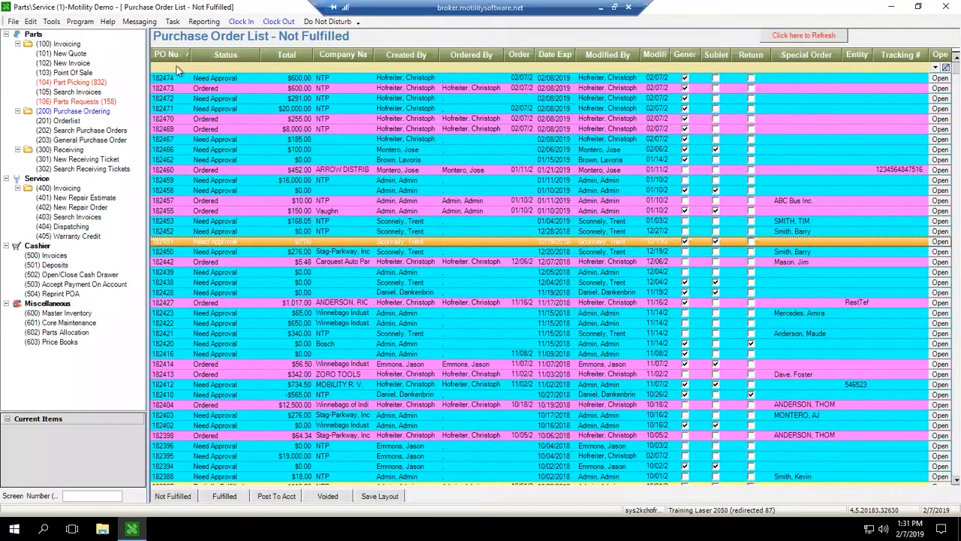
Step: Open the PO approval settings, expand the rule's employees, and set its required approvals to 1
{"action": "left_click", "coordinate": [31, 23]}
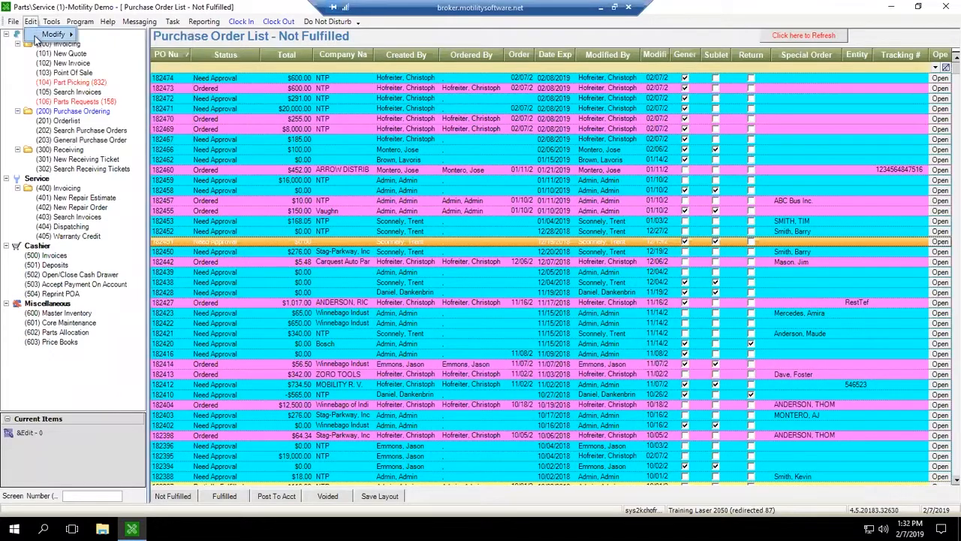
{"action": "left_click", "coordinate": [34, 35]}
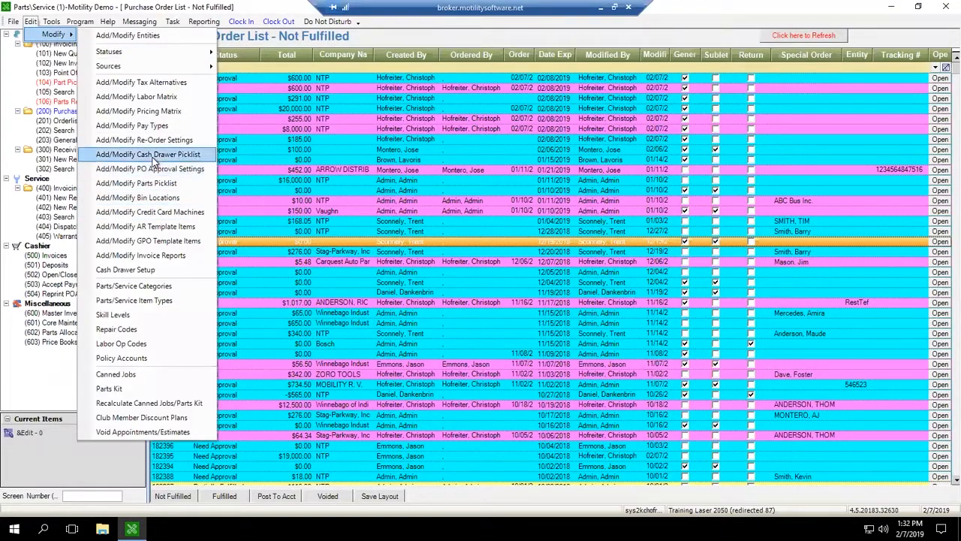
{"action": "left_click", "coordinate": [205, 169]}
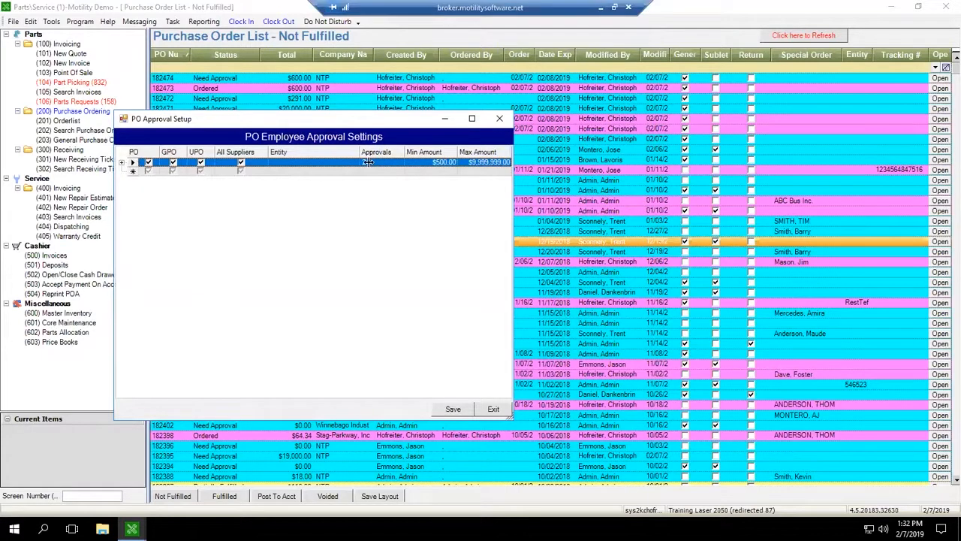
{"action": "left_click", "coordinate": [123, 163]}
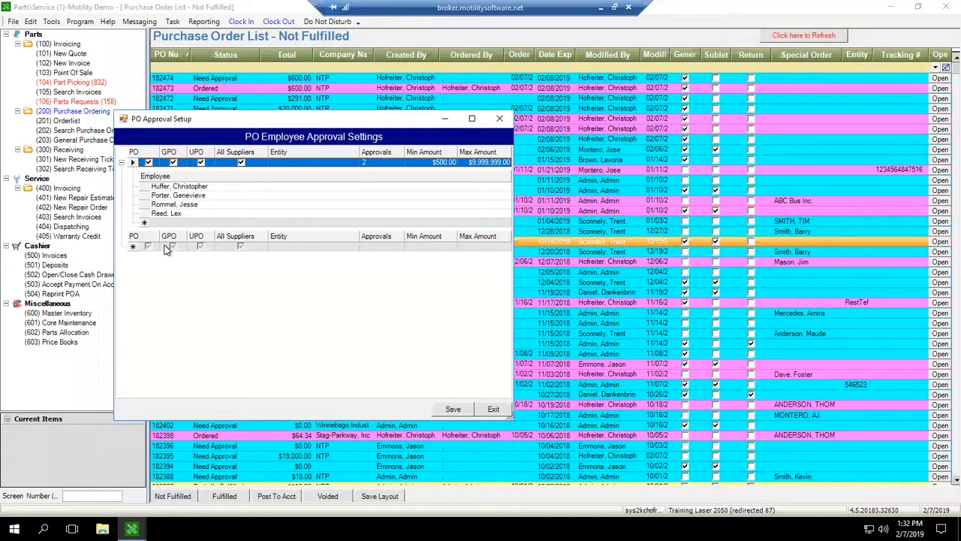
{"action": "left_click", "coordinate": [183, 187]}
{"action": "left_click", "coordinate": [182, 191]}
{"action": "left_click", "coordinate": [182, 190]}
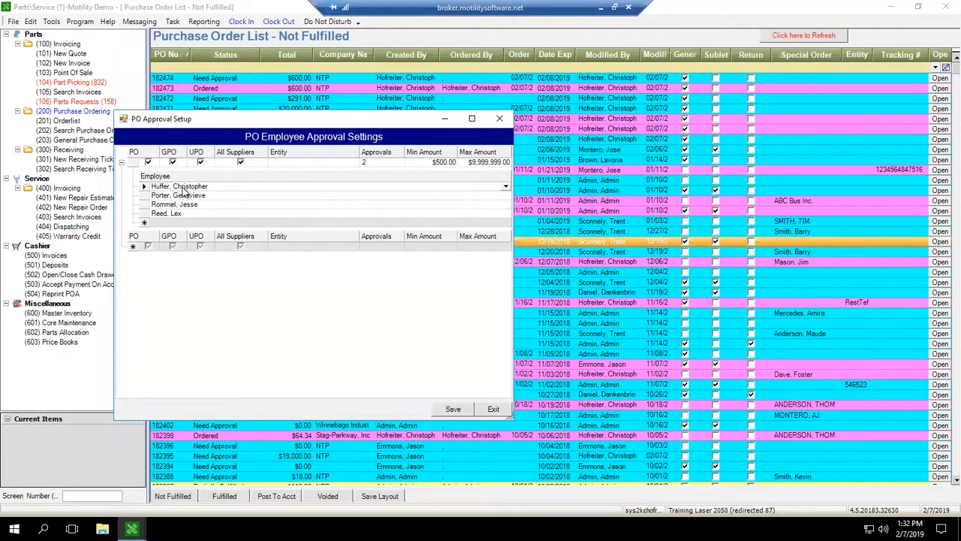
{"action": "left_click", "coordinate": [399, 156]}
{"action": "left_click", "coordinate": [190, 187]}
{"action": "left_click", "coordinate": [190, 187]}
{"action": "left_click", "coordinate": [392, 163]}
{"action": "type", "text": "1"}
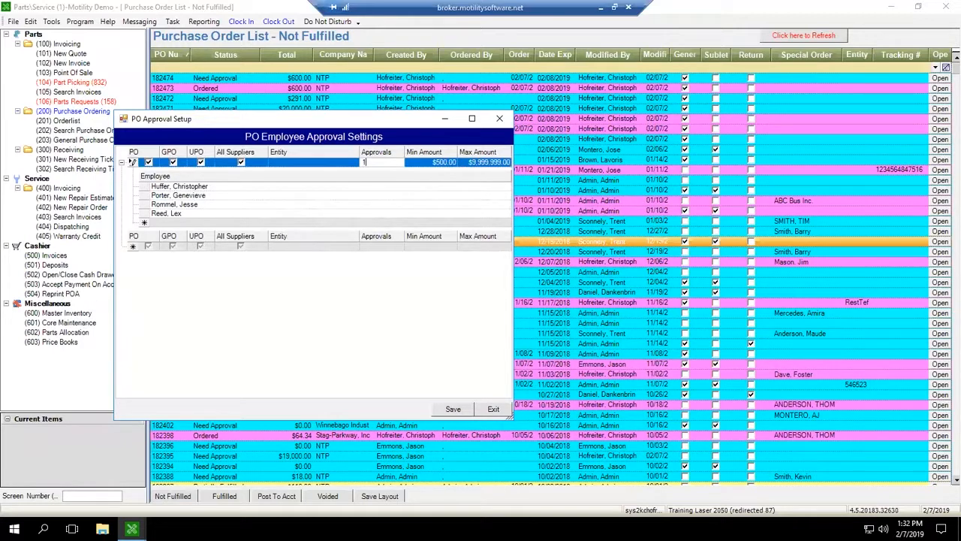
Step: Set the rule's maximum amount to $2,000 and check the second approving employee's selection list
{"action": "left_click", "coordinate": [489, 163]}
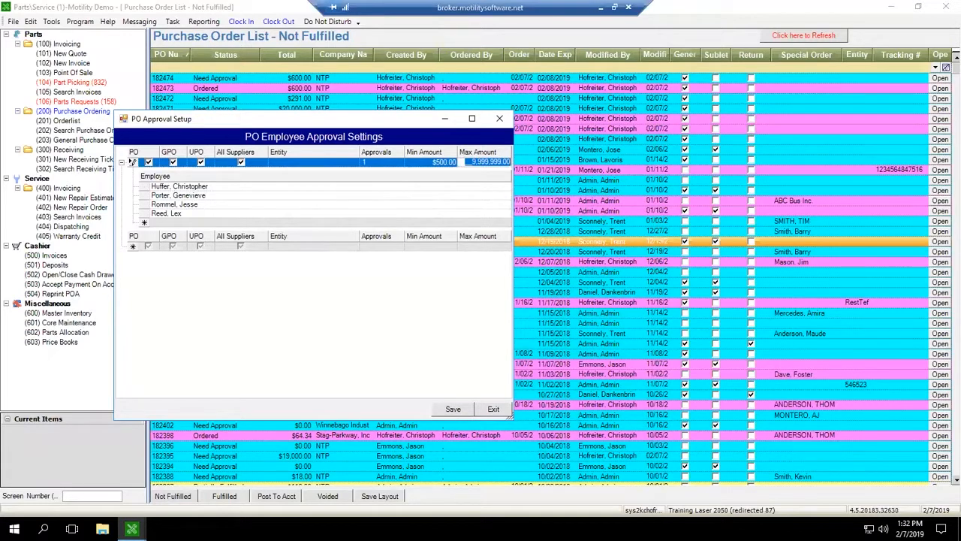
{"action": "type", "text": "2,000"}
{"action": "left_click", "coordinate": [213, 196]}
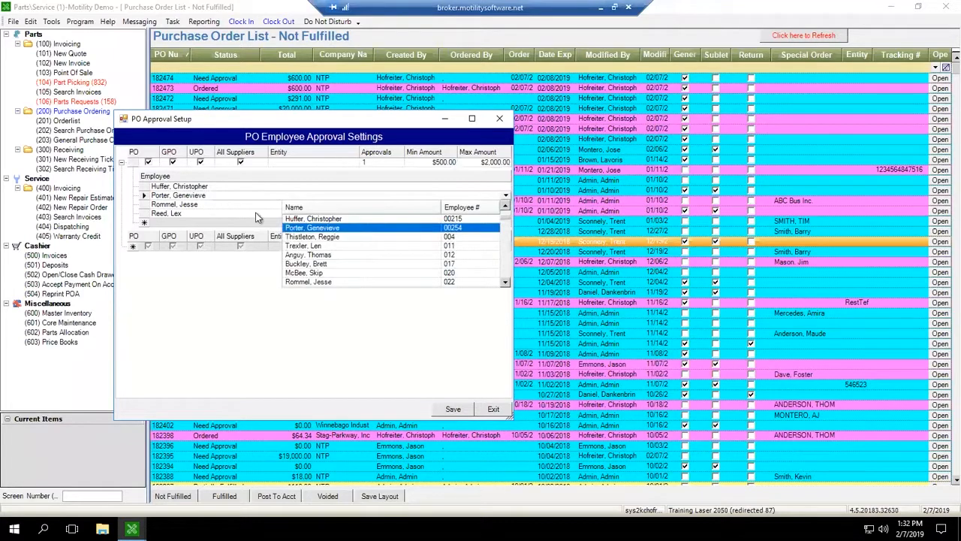
{"action": "left_click", "coordinate": [153, 271]}
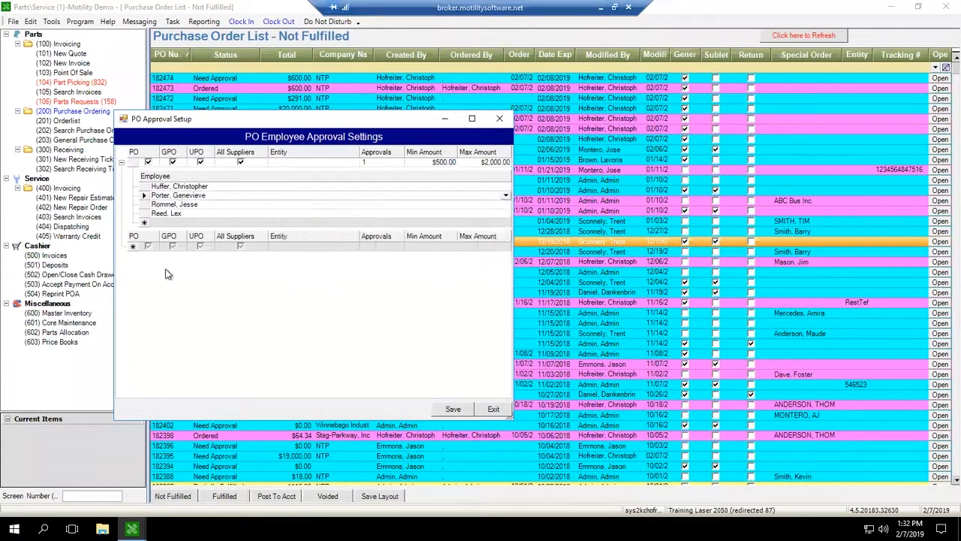
Step: Add a new approval rule row with PO, GPO, UPO and All Suppliers checked
{"action": "left_click", "coordinate": [147, 247]}
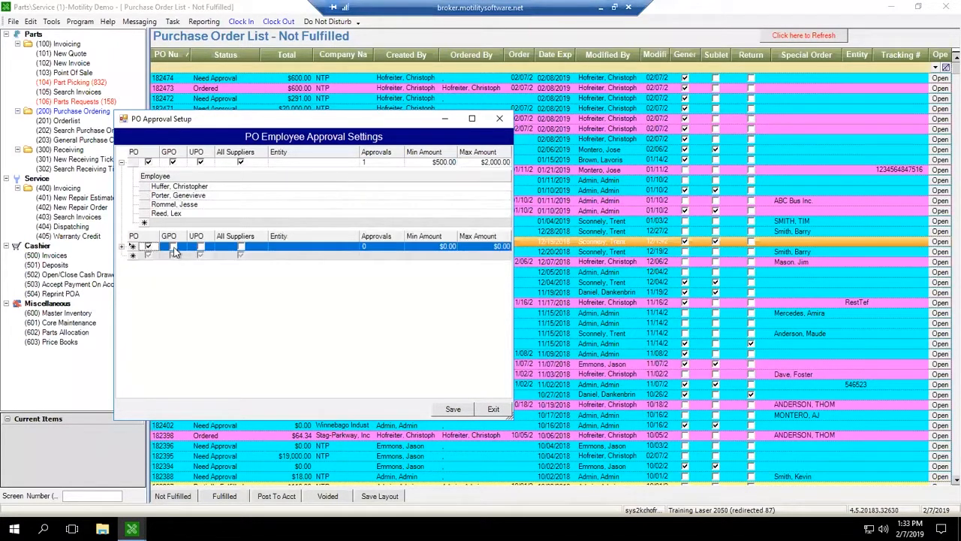
{"action": "left_click", "coordinate": [172, 249]}
{"action": "left_click", "coordinate": [172, 249]}
{"action": "left_click", "coordinate": [201, 249]}
{"action": "left_click", "coordinate": [240, 249]}
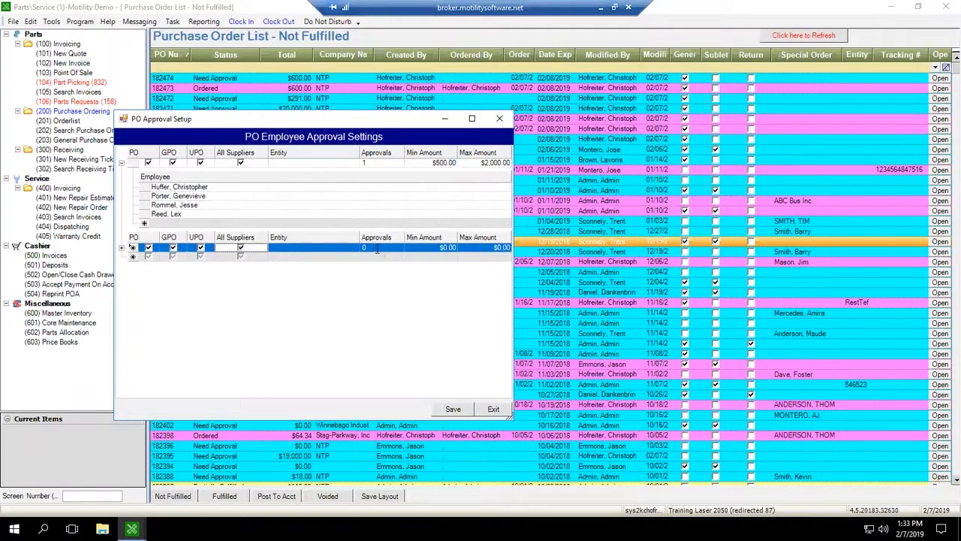
Step: Set the new rule's approvals to 2, minimum amount to $2,000.01 and maximum amount to $9,999,999.00
{"action": "left_click", "coordinate": [382, 248]}
{"action": "type", "text": "1"}
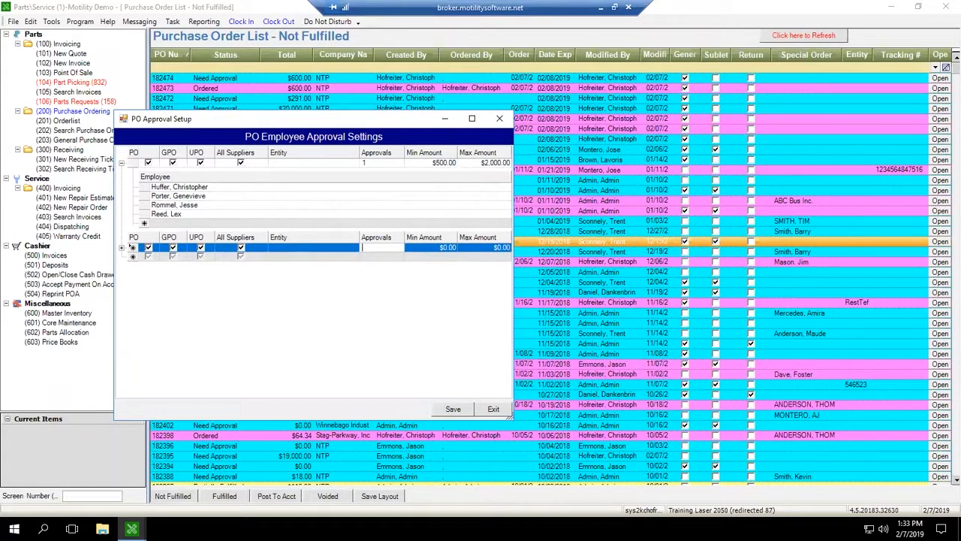
{"action": "type", "text": "2"}
{"action": "key", "text": "Tab"}
{"action": "type", "text": "2,00"}
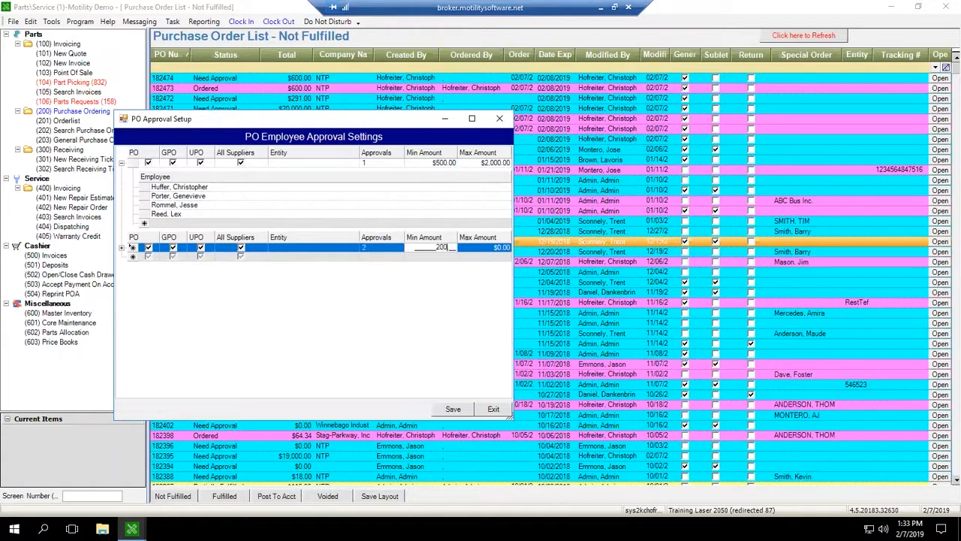
{"action": "type", "text": "0.01"}
{"action": "key", "text": "Tab"}
{"action": "key", "text": "Tab"}
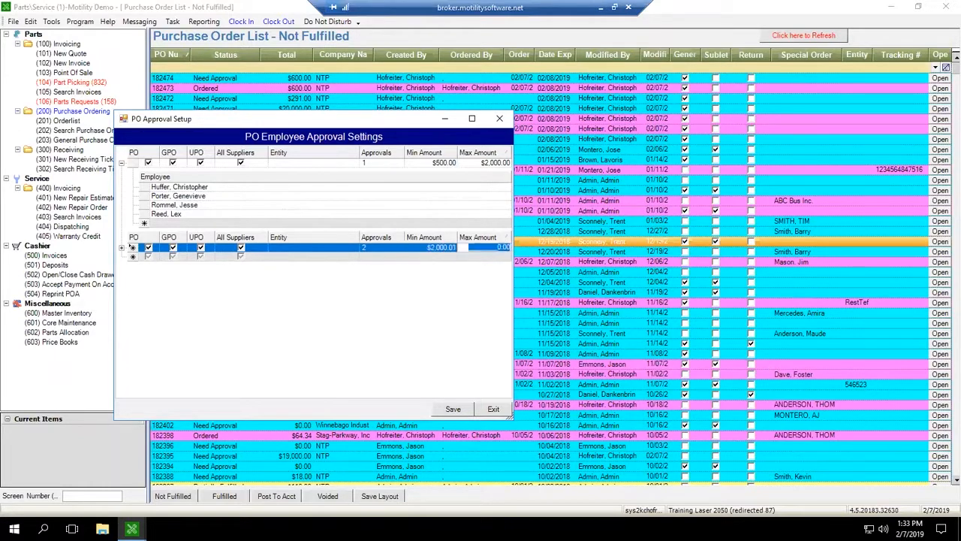
{"action": "type", "text": "9999999"}
Step: Expand the new rule's employee list and pick an approving employee from the dropdown
{"action": "left_click", "coordinate": [121, 248]}
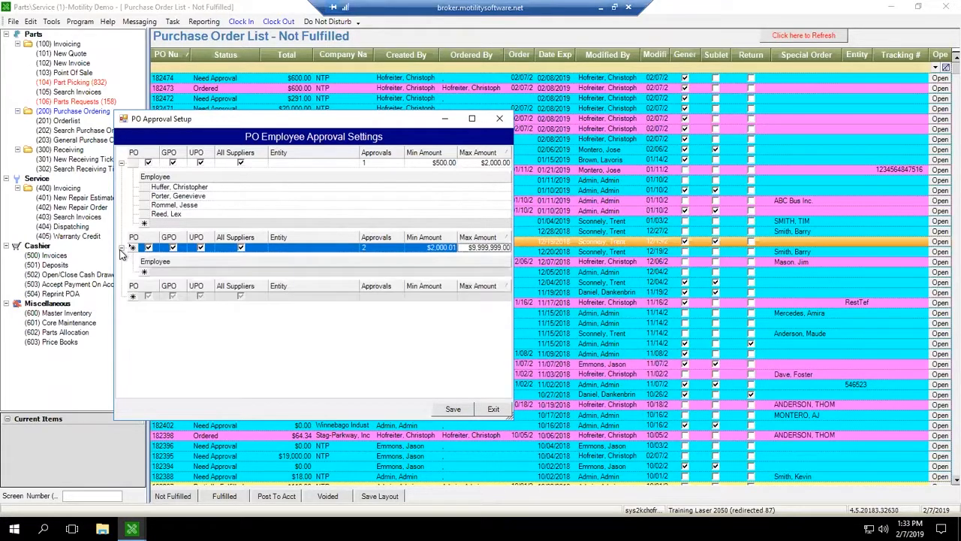
{"action": "left_click", "coordinate": [171, 272]}
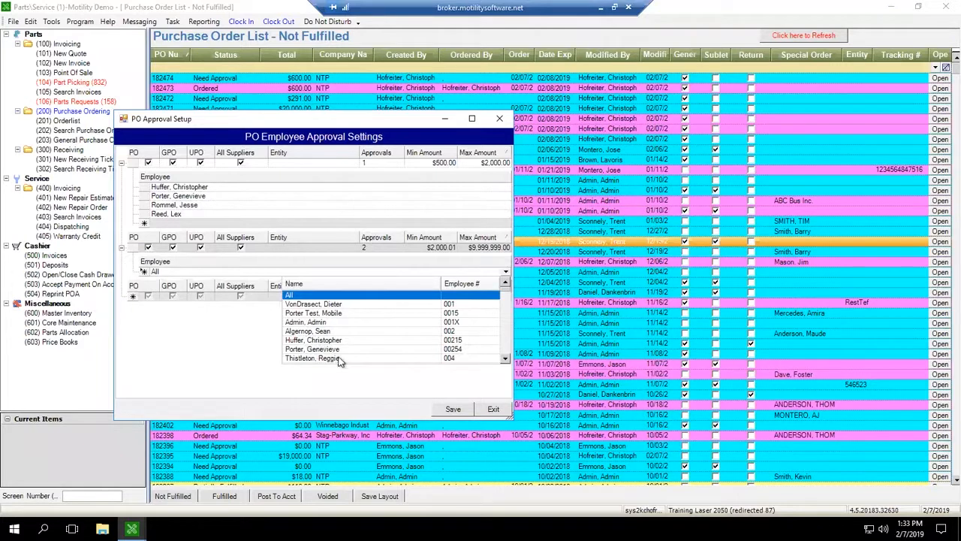
{"action": "scroll", "coordinate": [331, 344], "scroll_direction": "down", "scroll_amount": 5}
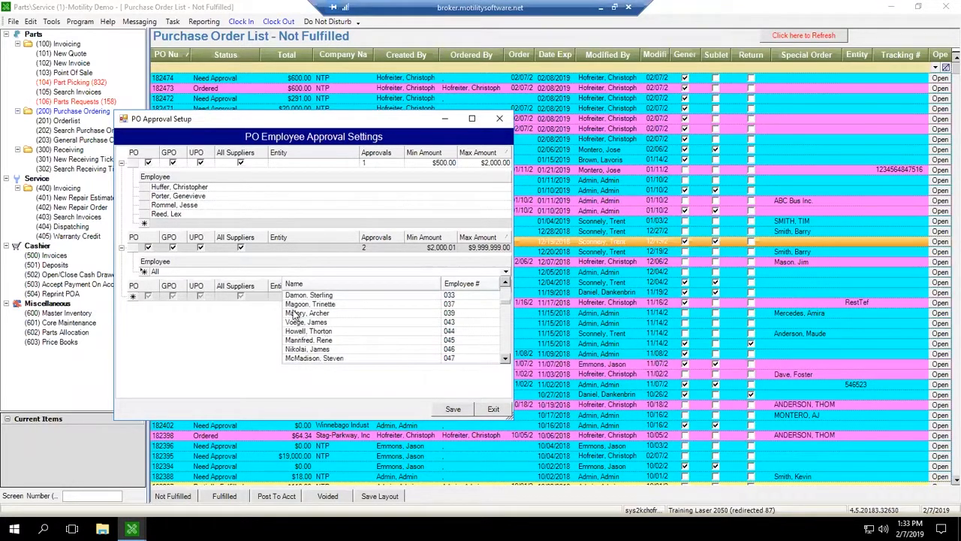
{"action": "scroll", "coordinate": [335, 338], "scroll_direction": "down", "scroll_amount": 6}
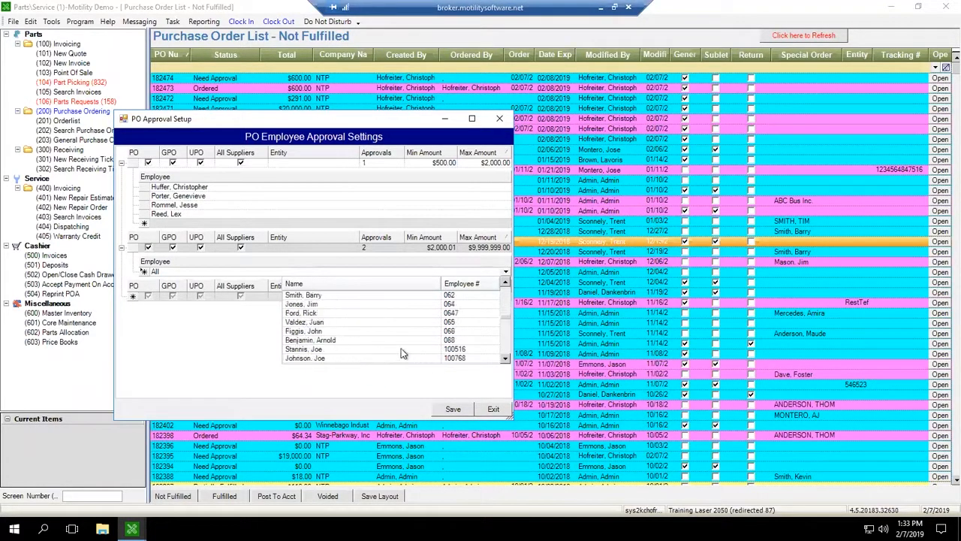
{"action": "scroll", "coordinate": [335, 331], "scroll_direction": "down", "scroll_amount": 5}
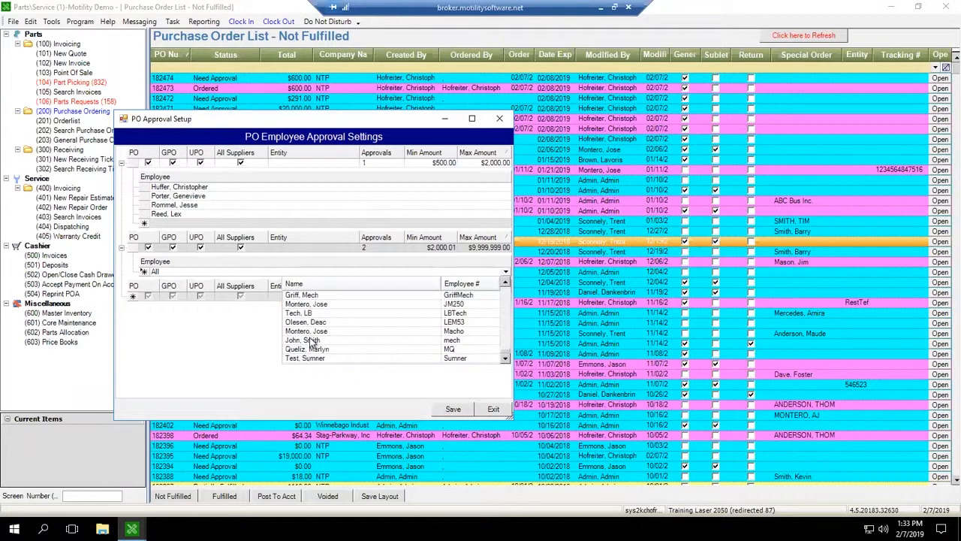
{"action": "scroll", "coordinate": [314, 352], "scroll_direction": "up", "scroll_amount": 6}
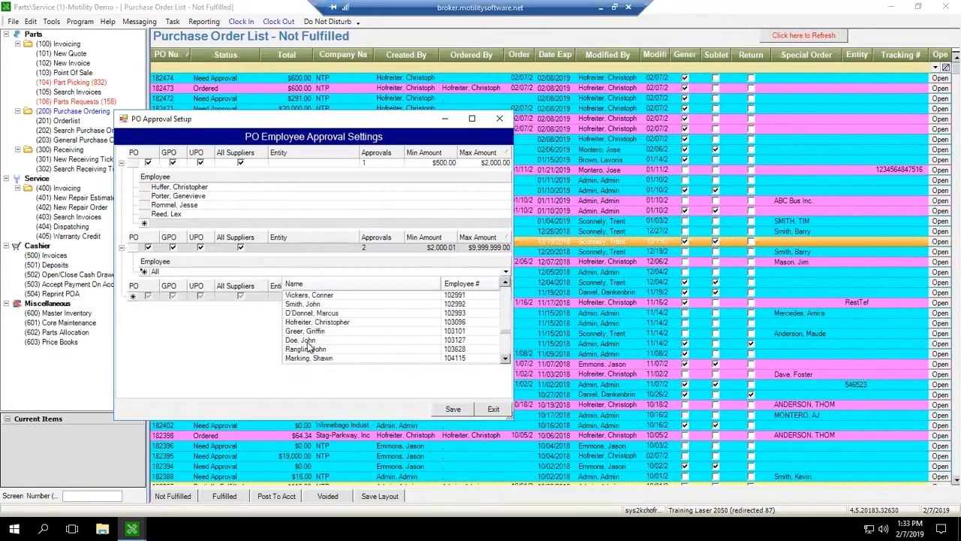
{"action": "left_click", "coordinate": [331, 349]}
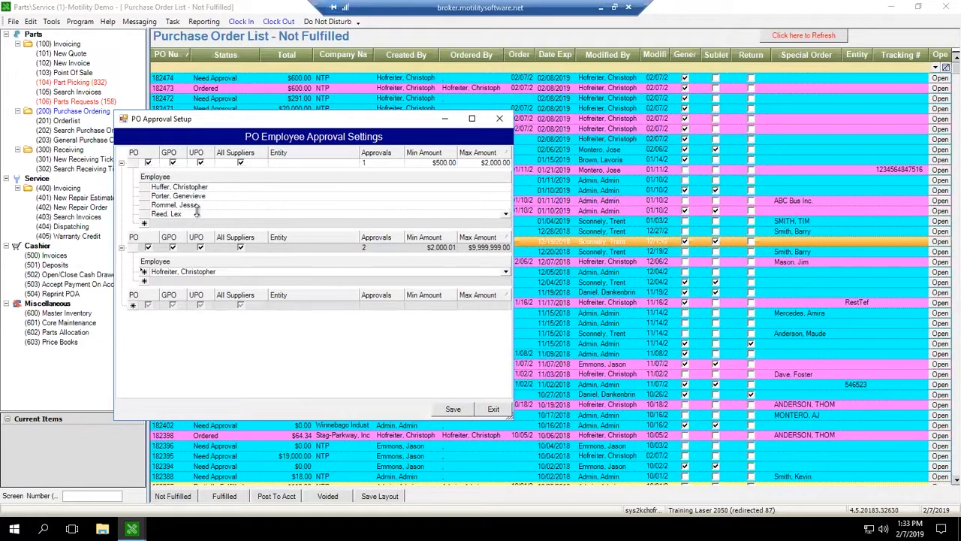
Step: Change the new rule's required approvals to 1 and save the PO approval settings
{"action": "left_click", "coordinate": [377, 248]}
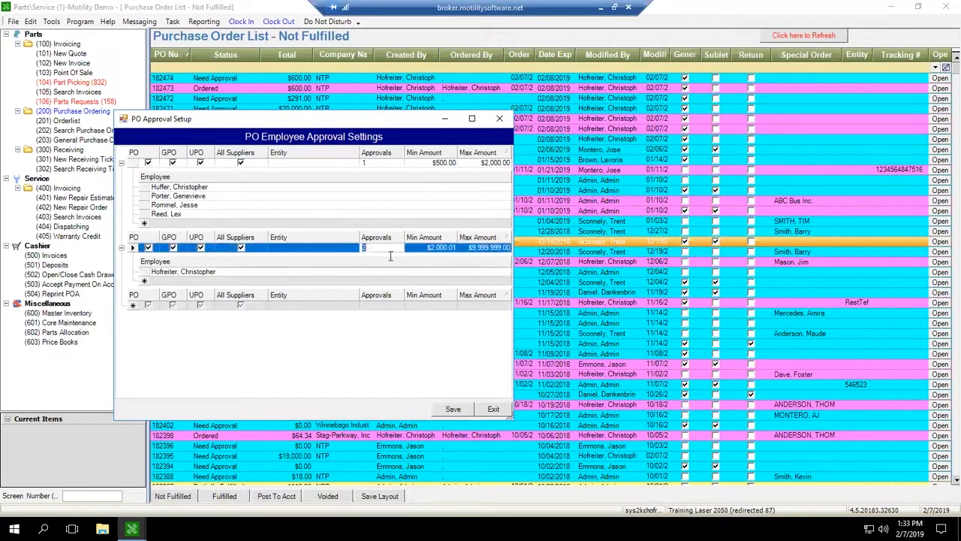
{"action": "type", "text": "1"}
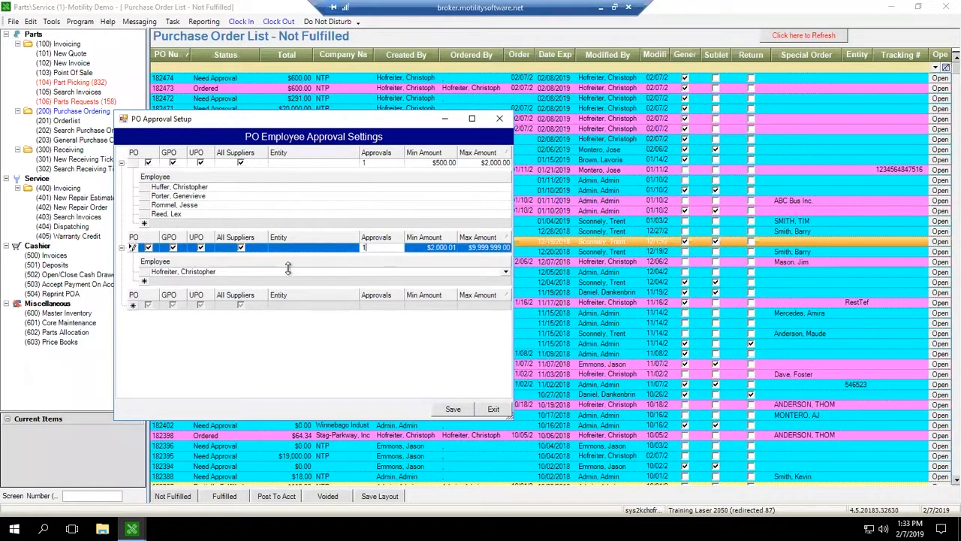
{"action": "left_click_drag", "start_coordinate": [379, 247], "coordinate": [348, 247]}
{"action": "key", "text": "Tab"}
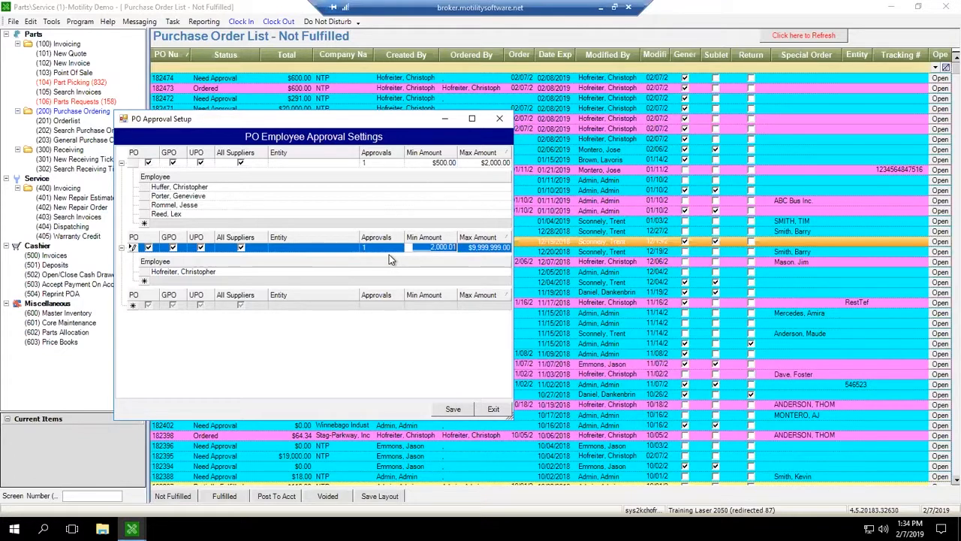
{"action": "key", "text": "Tab"}
{"action": "key", "text": "Tab"}
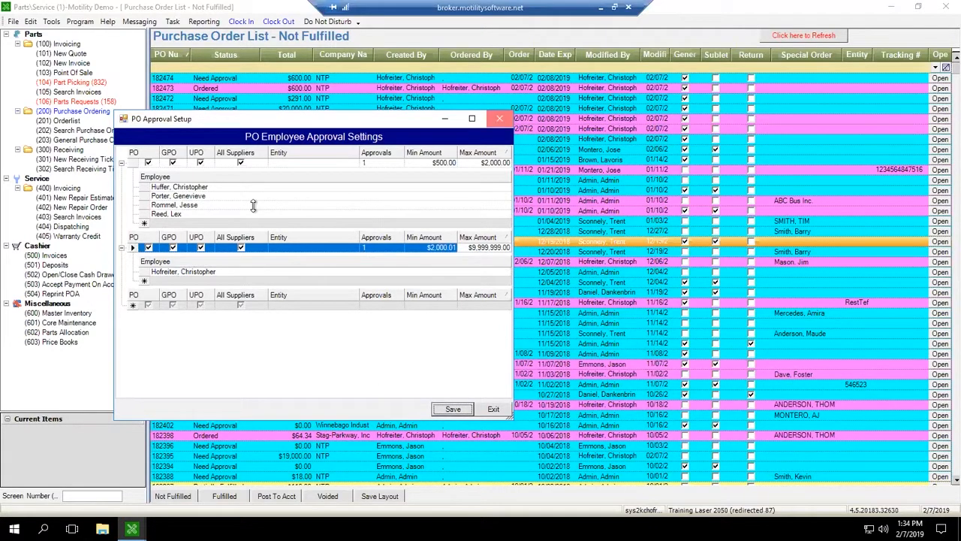
{"action": "key", "text": "Return"}
Step: Reopen the PO approval settings, expand the second rule's employees to review them, and close the dialog
{"action": "left_click", "coordinate": [30, 21]}
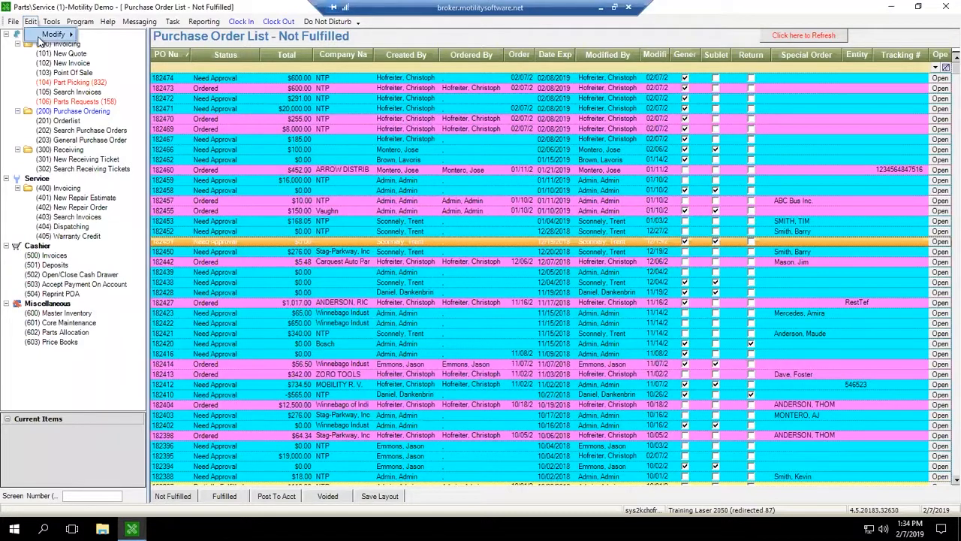
{"action": "mouse_move", "coordinate": [53, 33]}
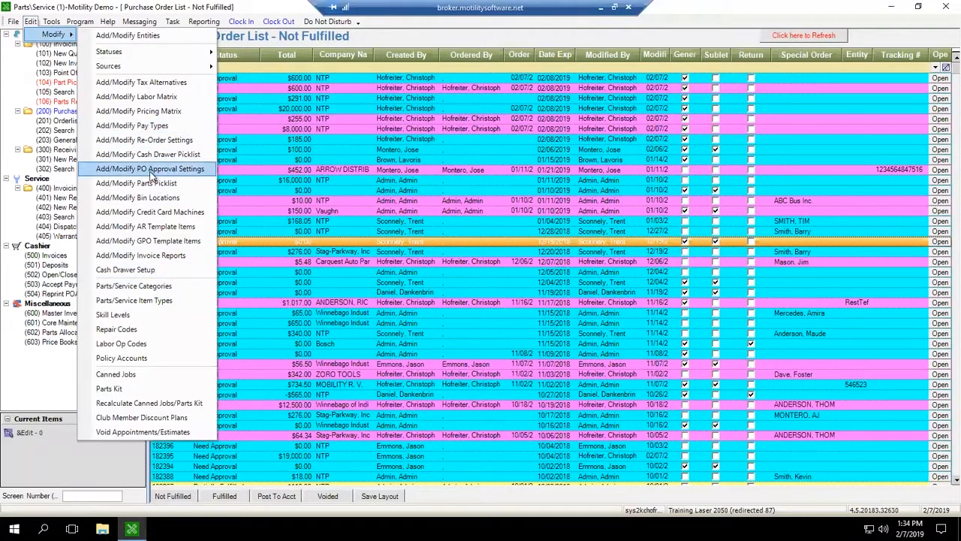
{"action": "left_click", "coordinate": [150, 172]}
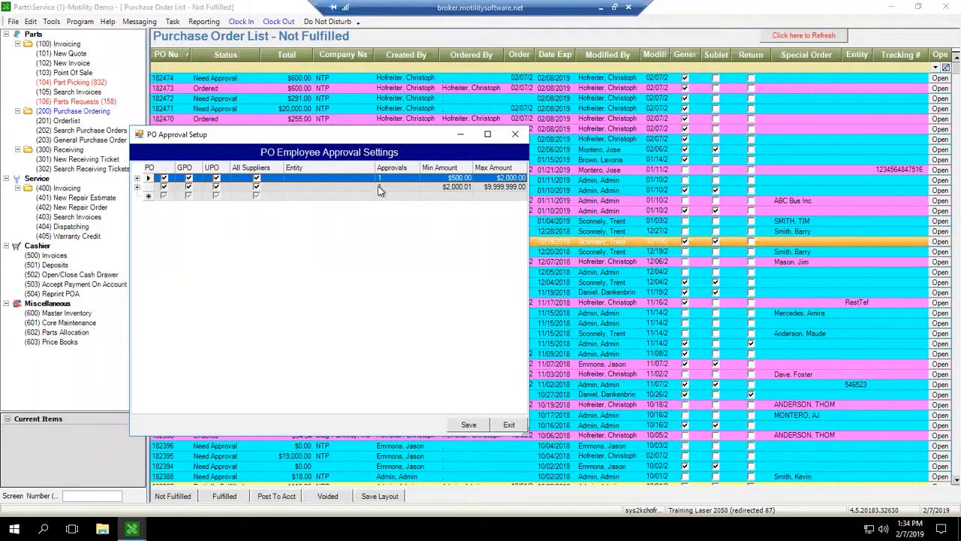
{"action": "left_click", "coordinate": [136, 187]}
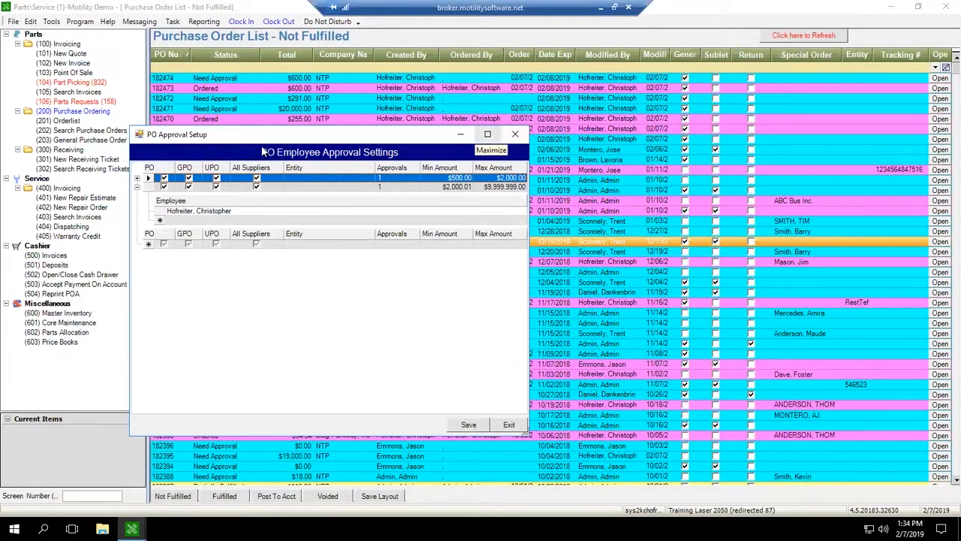
{"action": "double_click", "coordinate": [140, 135]}
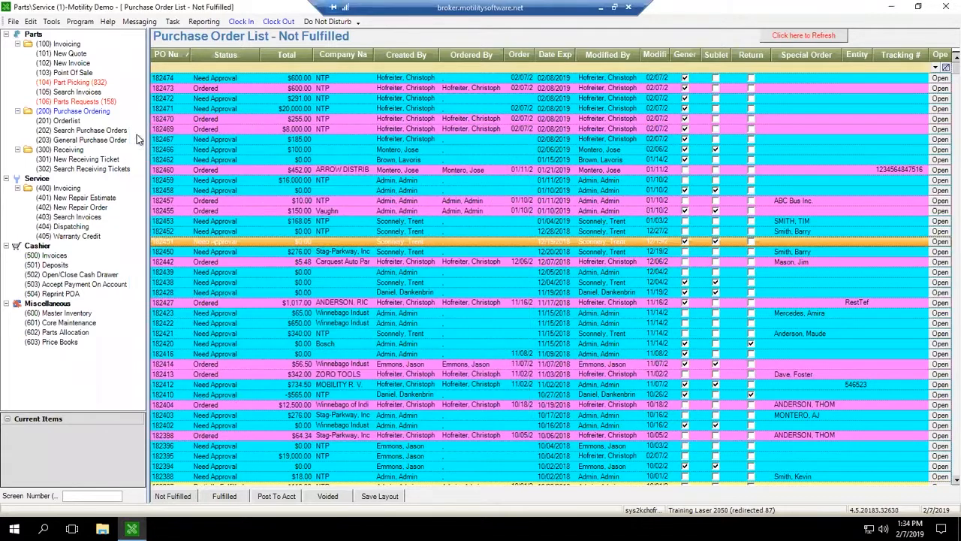
{"action": "left_click", "coordinate": [32, 21]}
{"action": "mouse_move", "coordinate": [54, 35]}
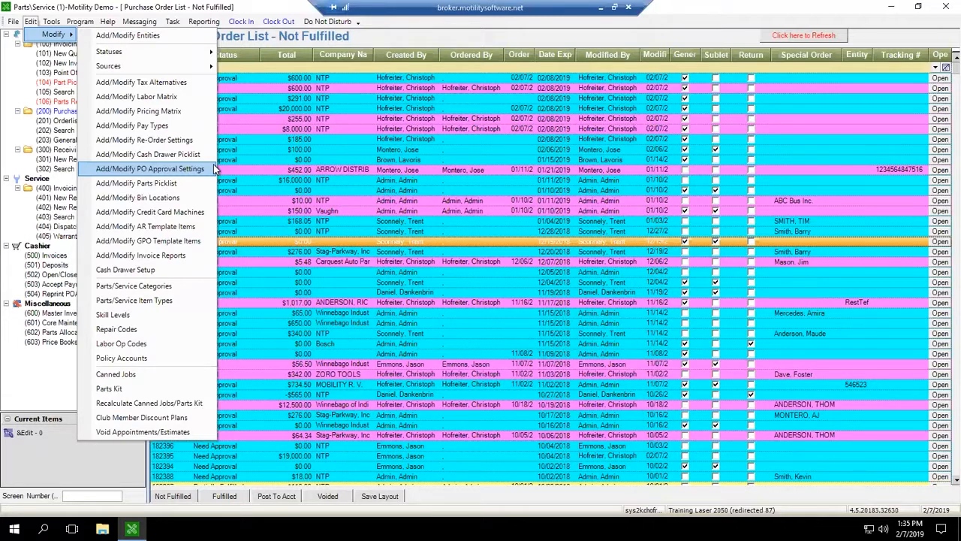
{"action": "left_click", "coordinate": [310, 195]}
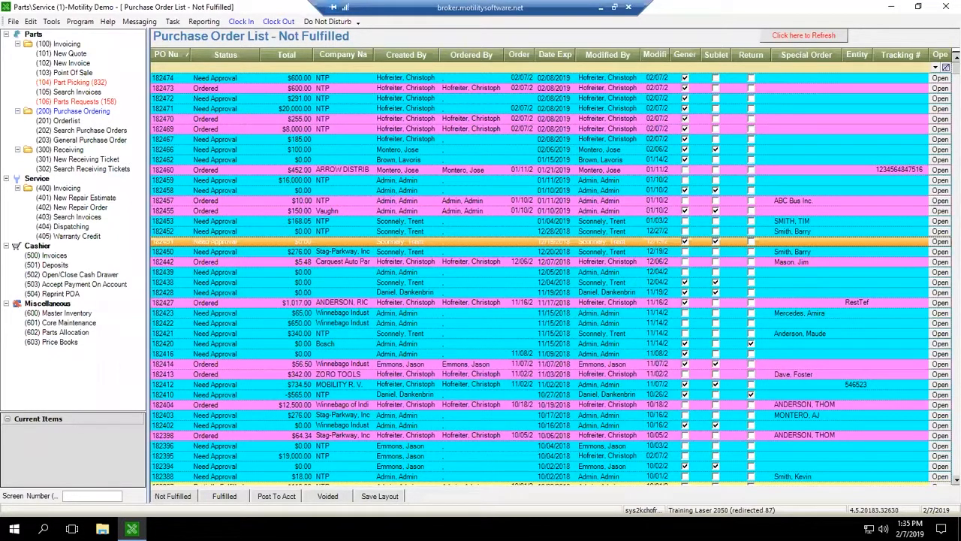
Step: Open purchase order 182453, check its approval list, and close the approval window
{"action": "left_click", "coordinate": [229, 160]}
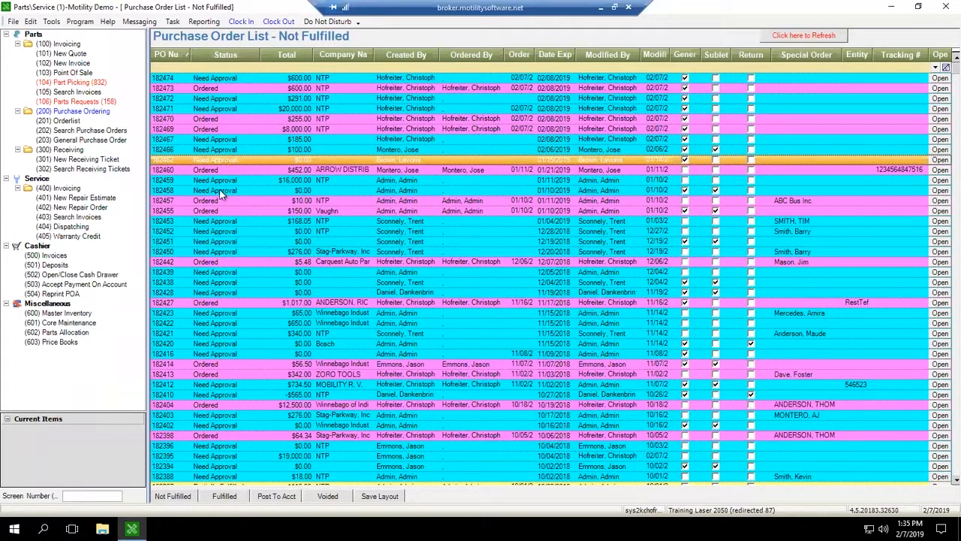
{"action": "left_click", "coordinate": [223, 192]}
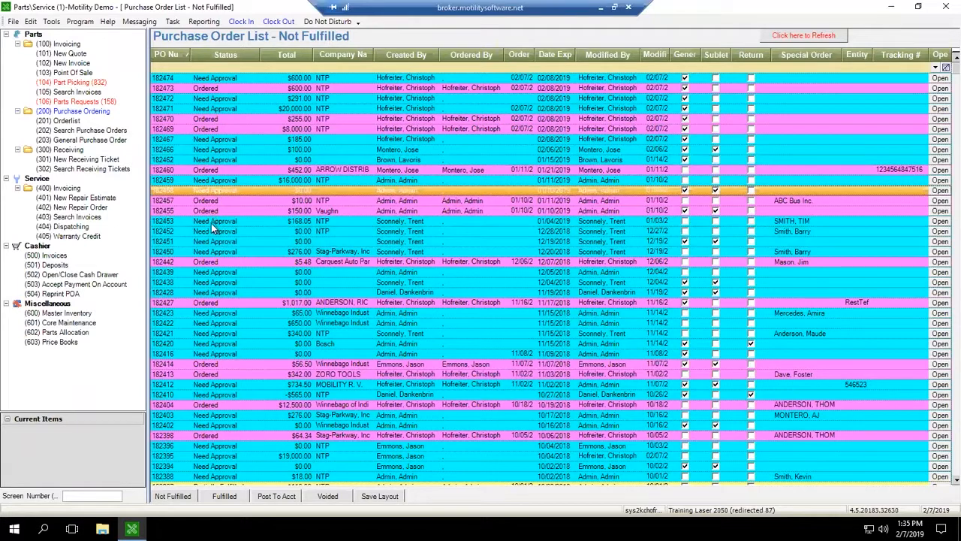
{"action": "left_click", "coordinate": [230, 222]}
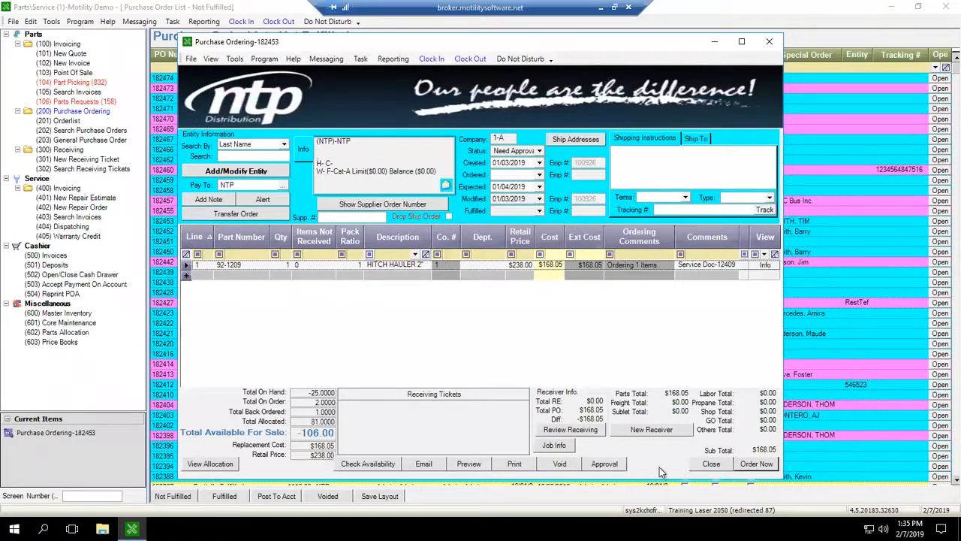
{"action": "left_click", "coordinate": [604, 463]}
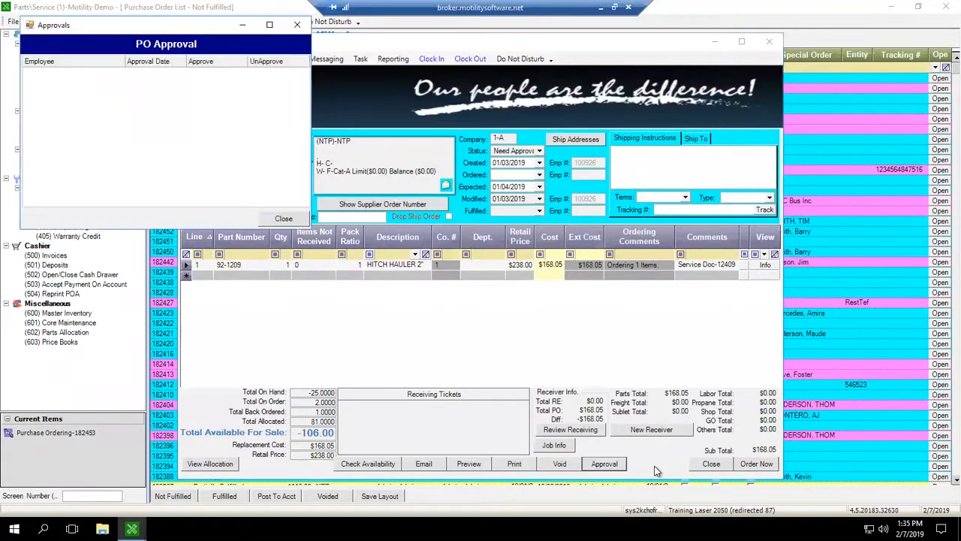
{"action": "left_click", "coordinate": [283, 218]}
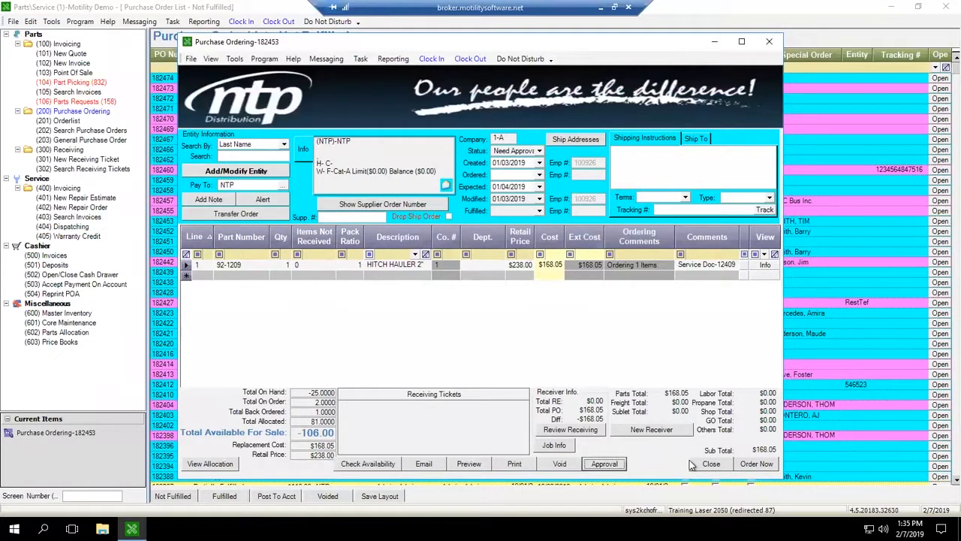
Step: Order purchase order 182453, sending it electronically to NTP and accepting the default number of copies
{"action": "left_click", "coordinate": [756, 463]}
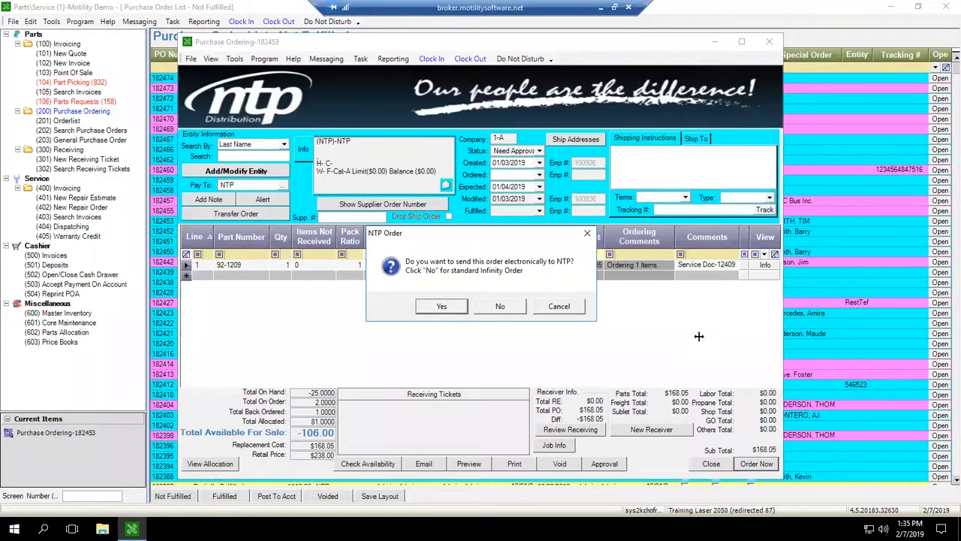
{"action": "left_click", "coordinate": [442, 306]}
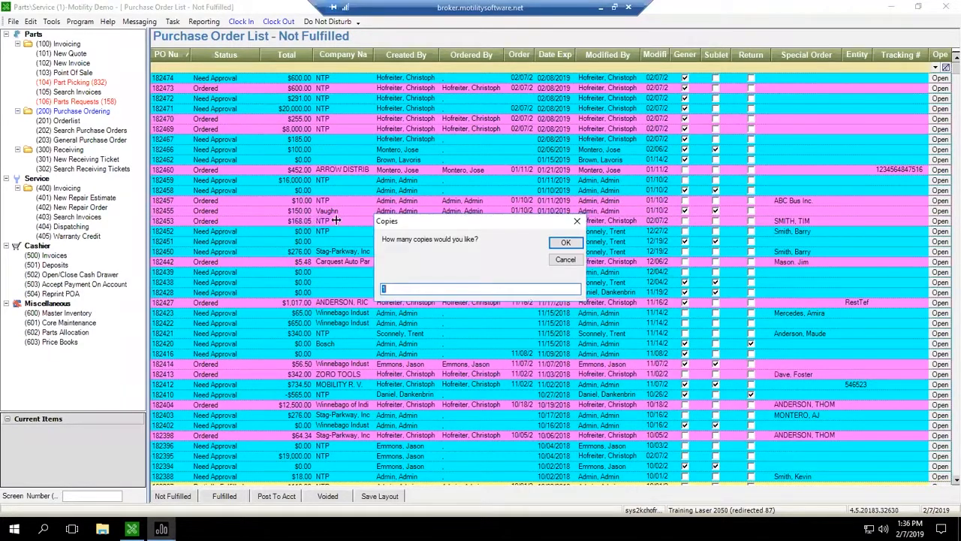
{"action": "key", "text": "Return"}
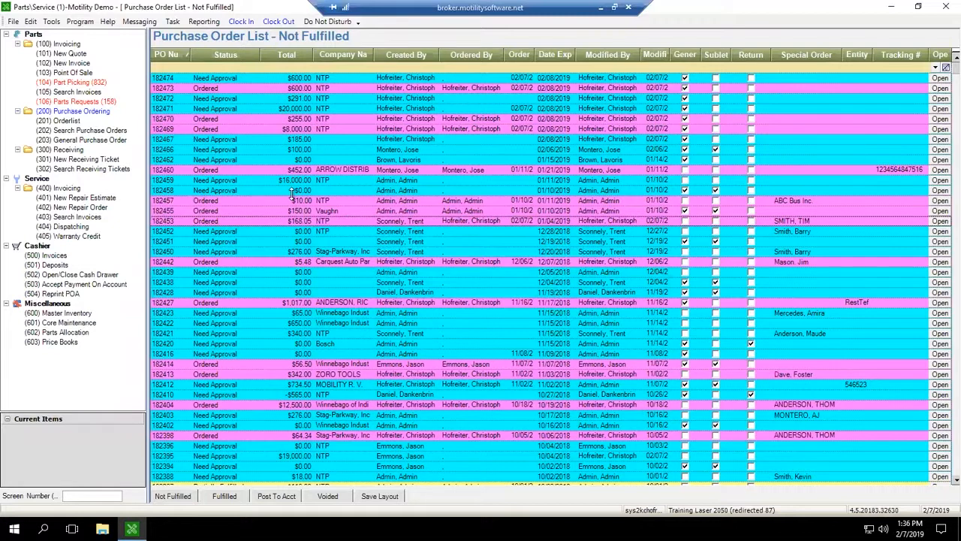
Step: Open the PO statuses settings, review the status descriptions, colours and internal statuses, and close the dialog
{"action": "left_click", "coordinate": [247, 230]}
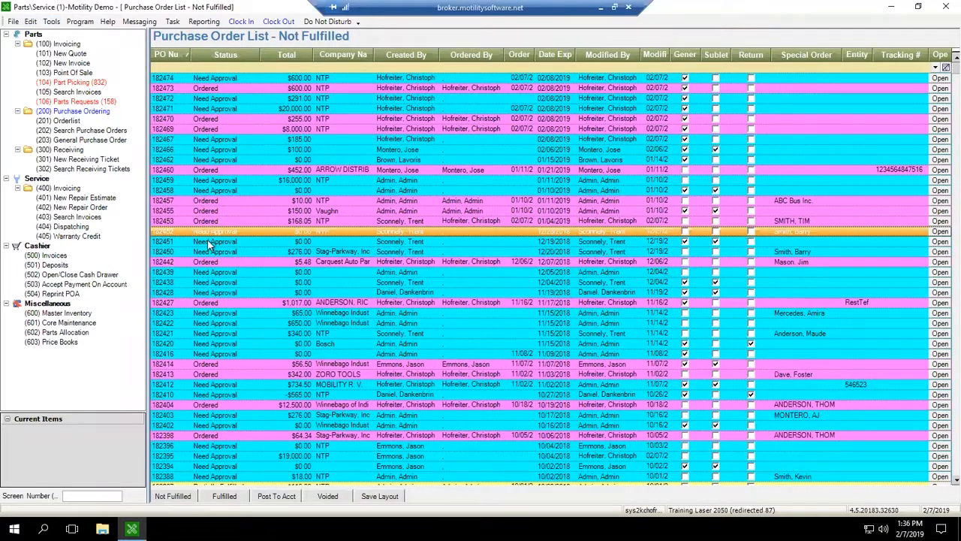
{"action": "left_click", "coordinate": [50, 22]}
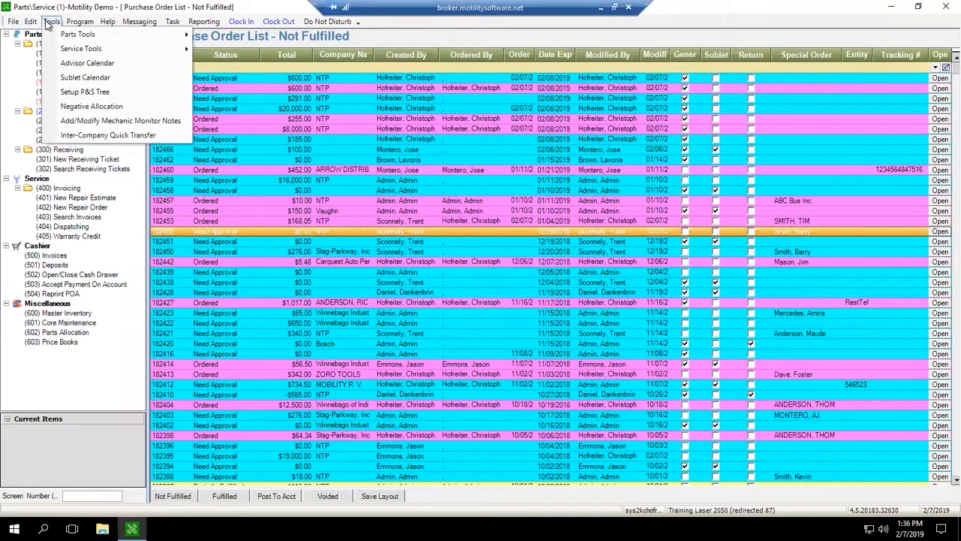
{"action": "mouse_move", "coordinate": [31, 24]}
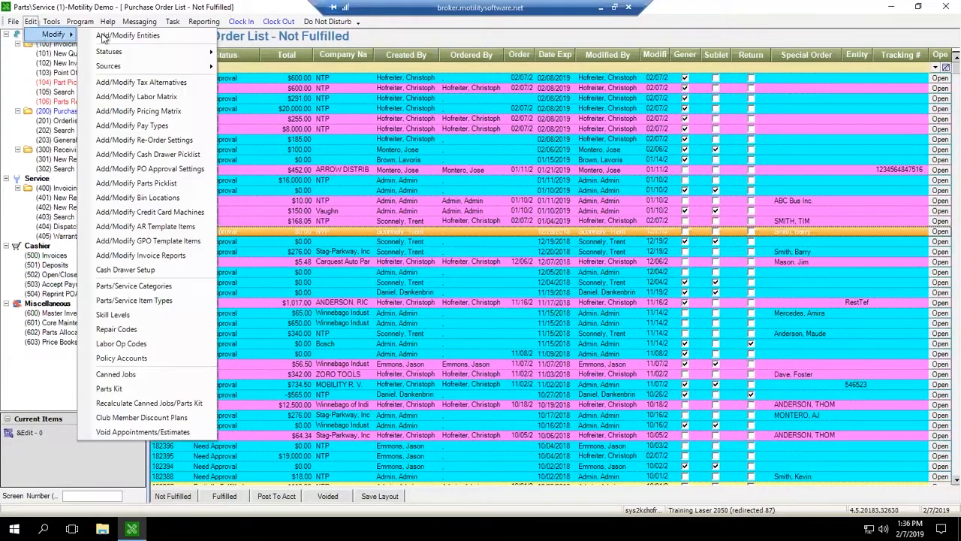
{"action": "mouse_move", "coordinate": [116, 55]}
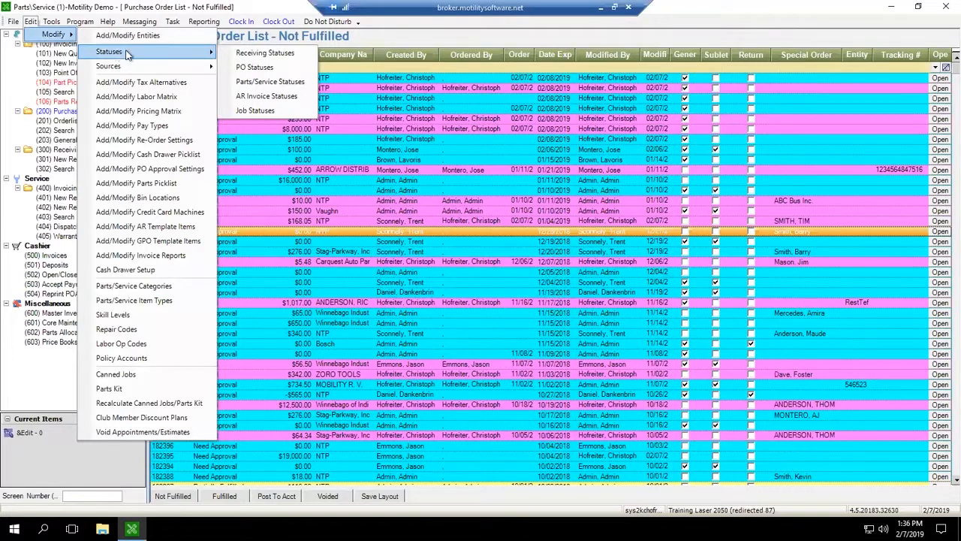
{"action": "left_click", "coordinate": [256, 67]}
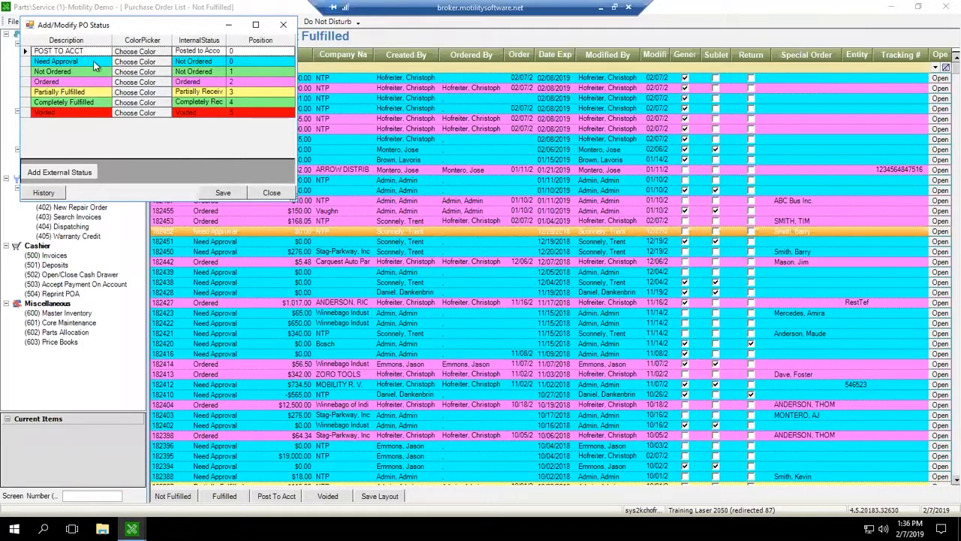
{"action": "left_click", "coordinate": [93, 62]}
{"action": "left_click", "coordinate": [93, 61]}
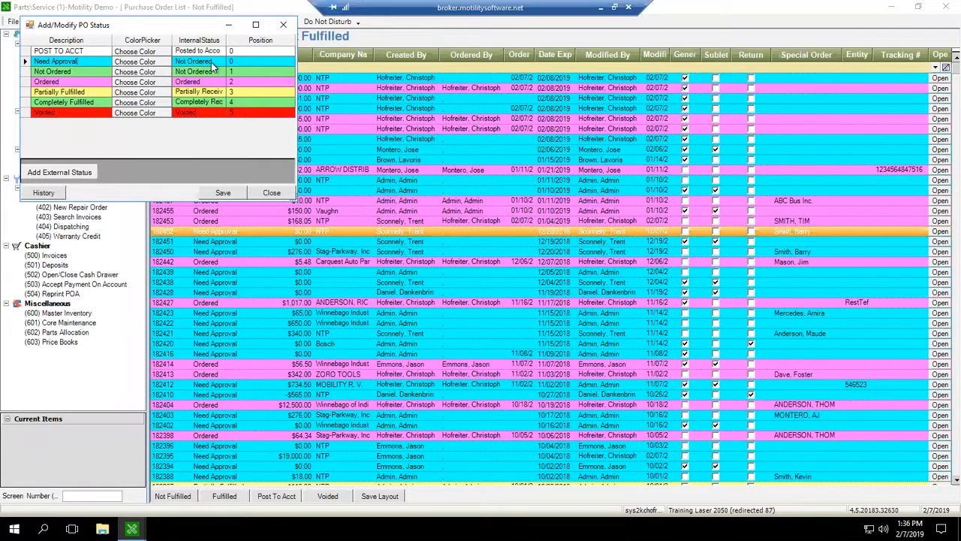
{"action": "left_click", "coordinate": [68, 71]}
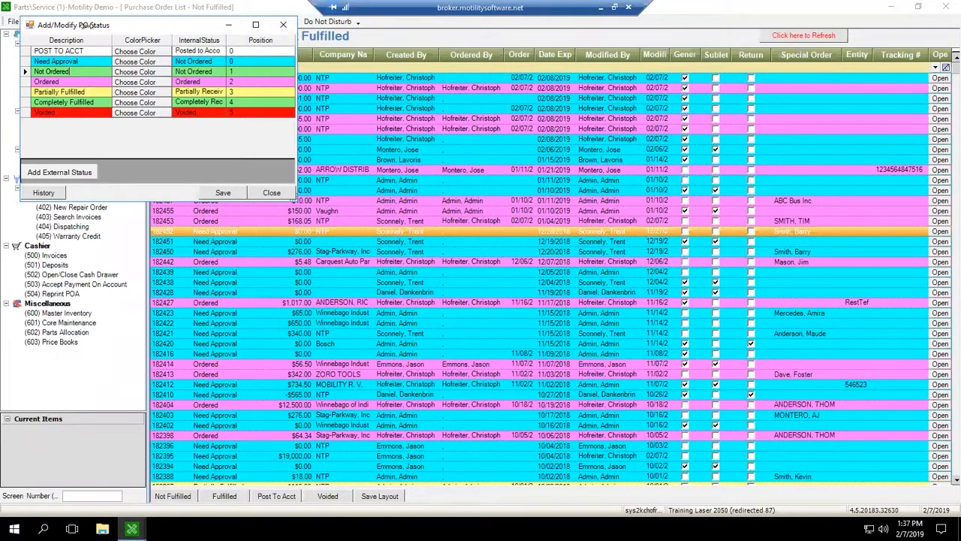
{"action": "left_click_drag", "start_coordinate": [82, 28], "coordinate": [143, 61]}
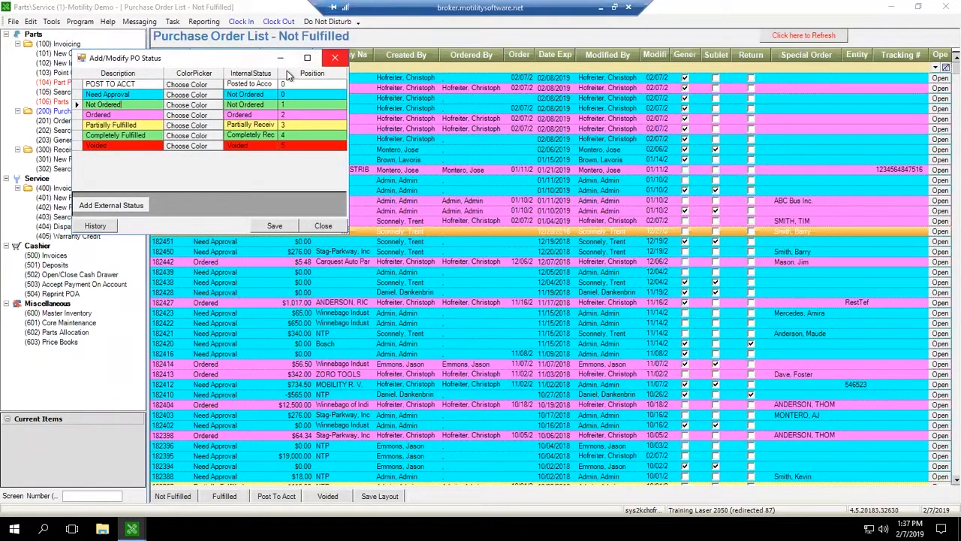
{"action": "left_click", "coordinate": [335, 58]}
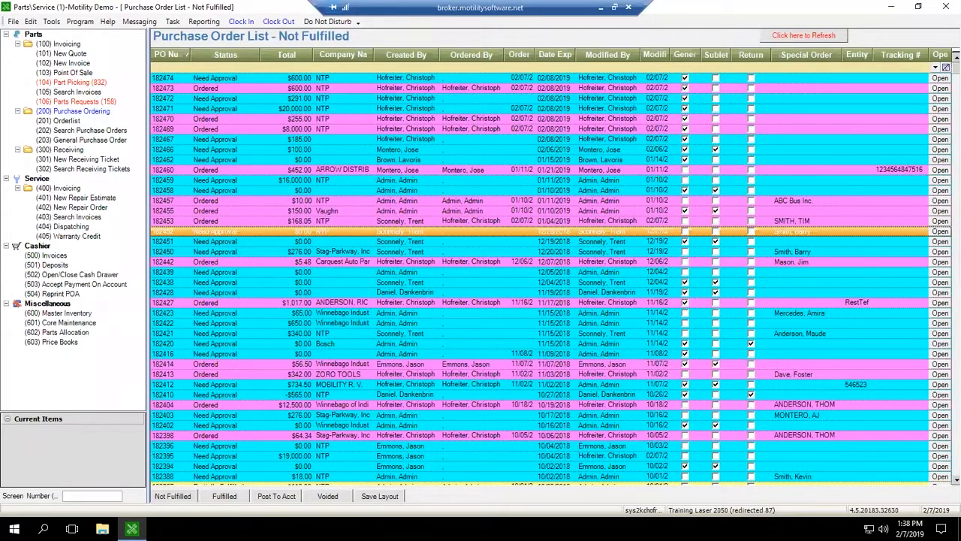
Step: Begin opening another of the add/modify settings dialogs
{"action": "left_click", "coordinate": [31, 23]}
{"action": "mouse_move", "coordinate": [47, 35]}
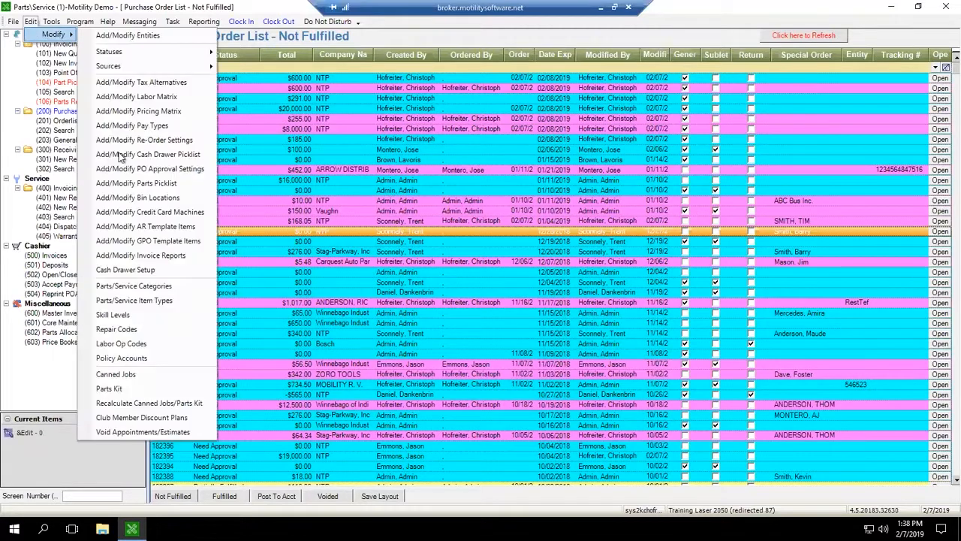